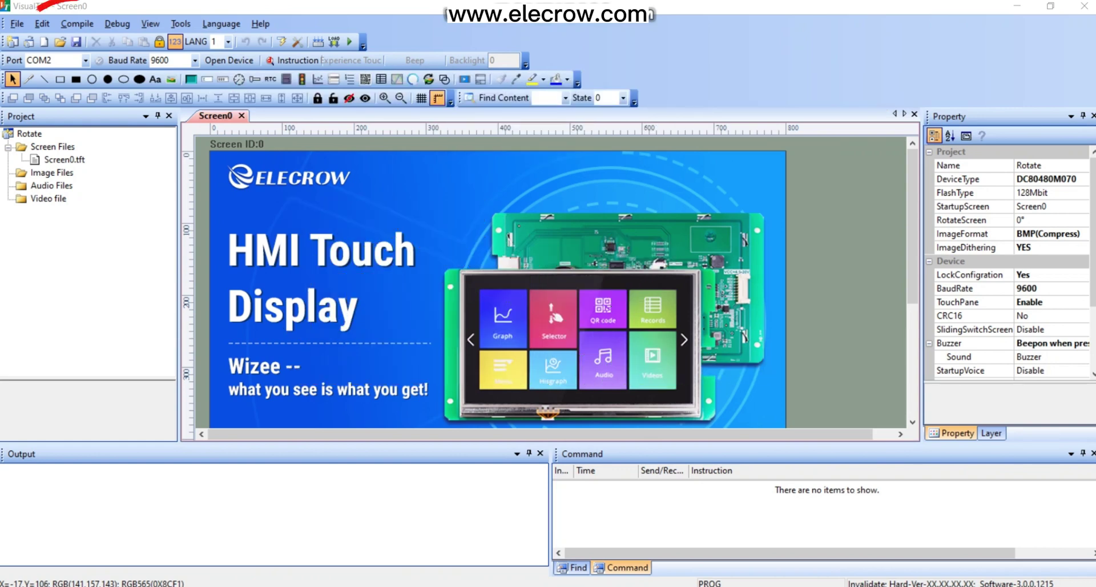
# Start a new project and set its path to the Lesson 2 folder in D:\~HMI\HMI Lesson.
pyautogui.click(17, 23)
pyautogui.click(57, 39)
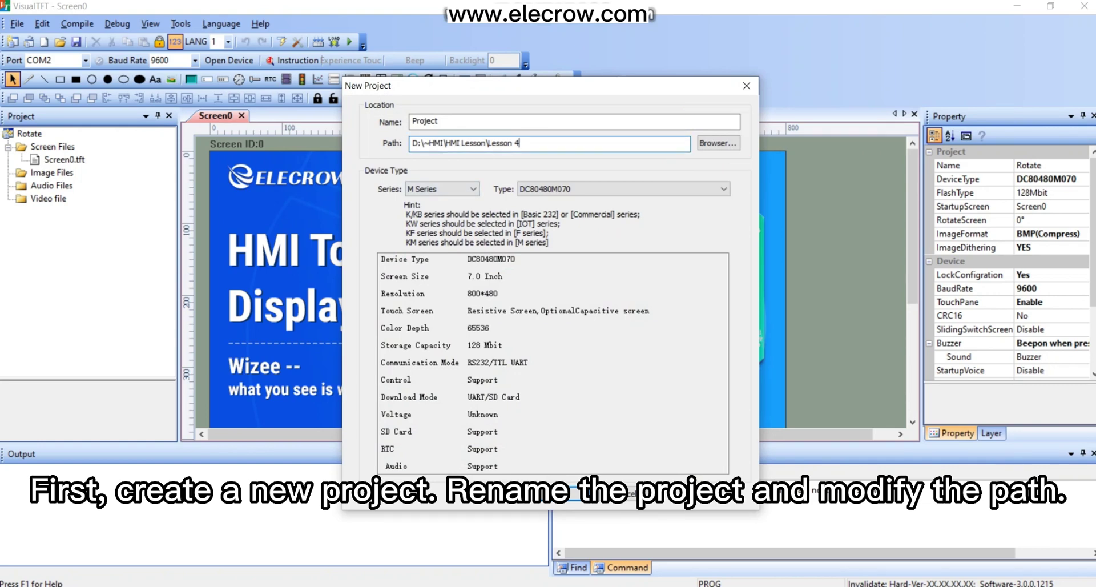
pyautogui.click(718, 143)
pyautogui.scroll(-2, 439, 393)
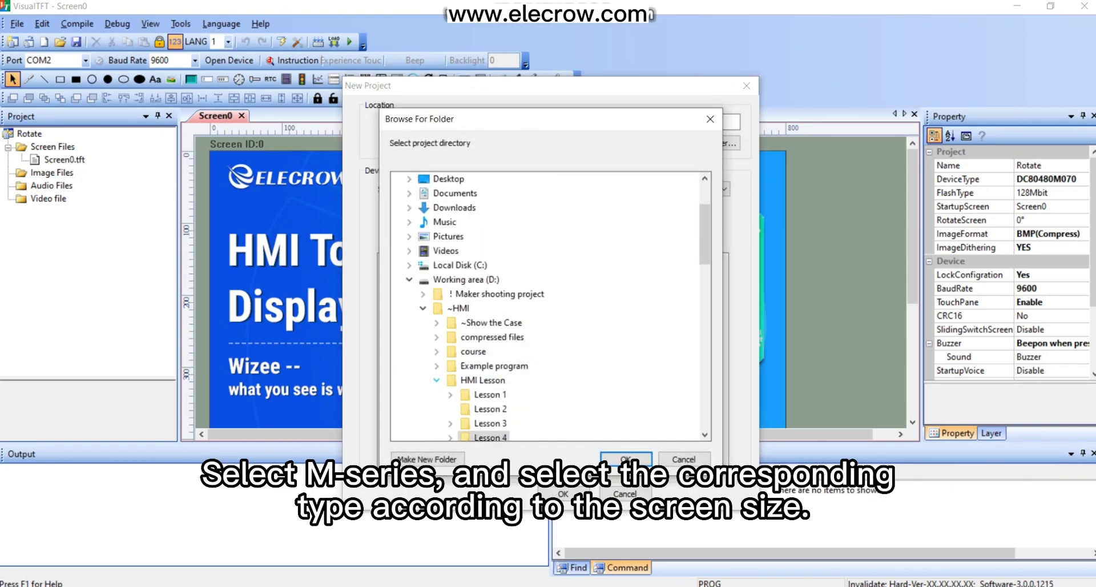
pyautogui.click(490, 408)
pyautogui.click(626, 459)
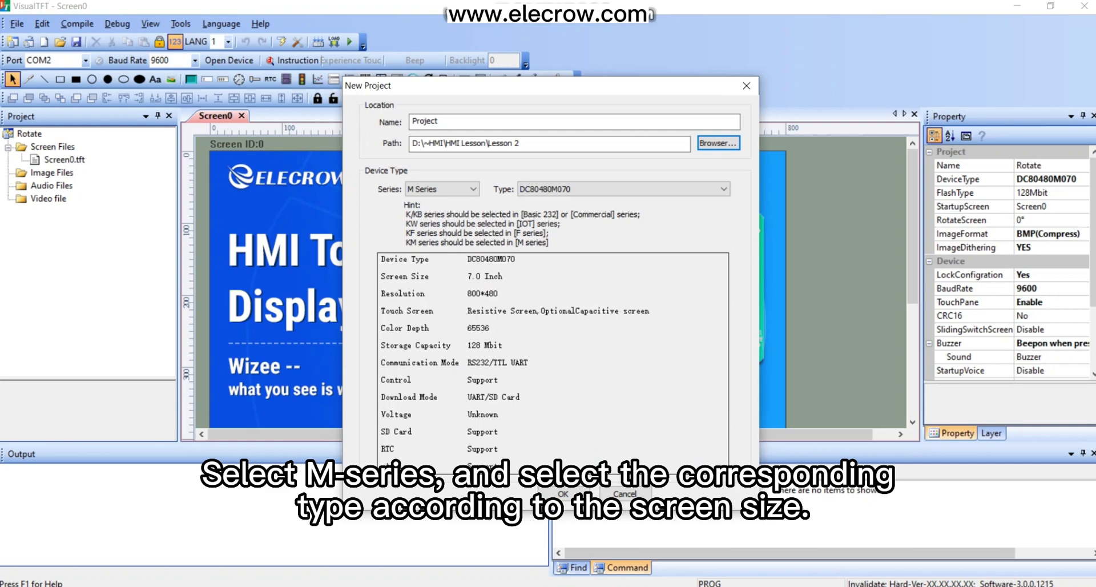
# Name the project Textcontrolapplication and create it with the M Series device type DC80480M070.
pyautogui.doubleClick(425, 121)
pyautogui.press('BackSpace')
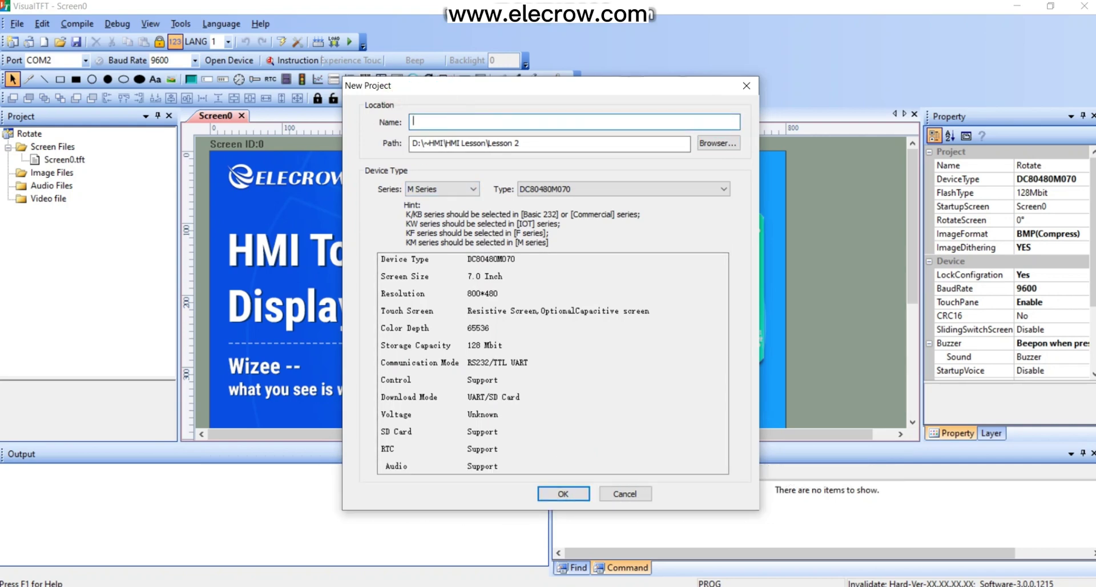
pyautogui.write('Textcontrolapplication')
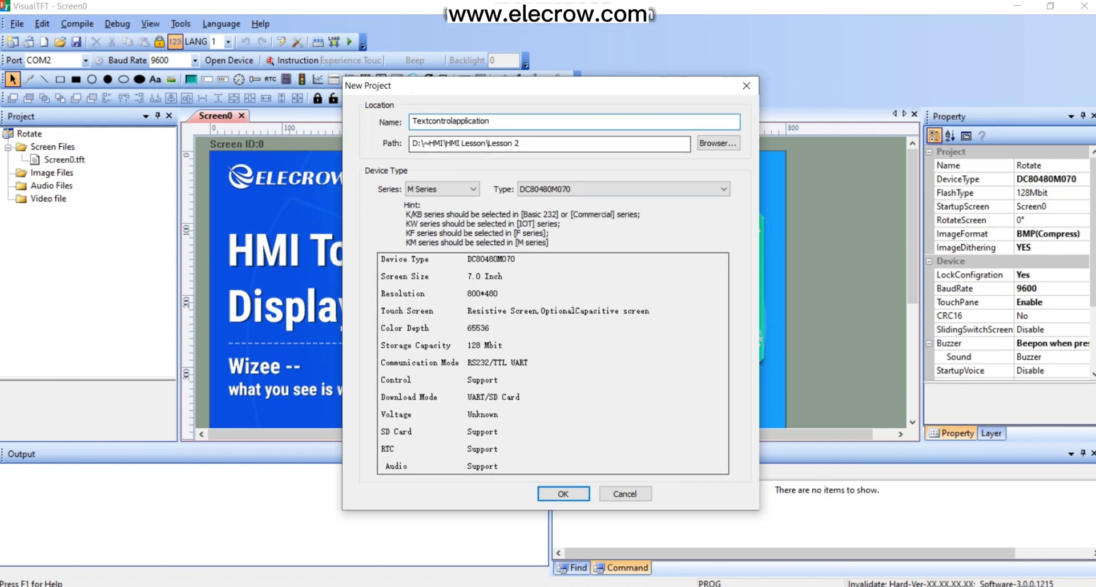
pyautogui.press('Return')
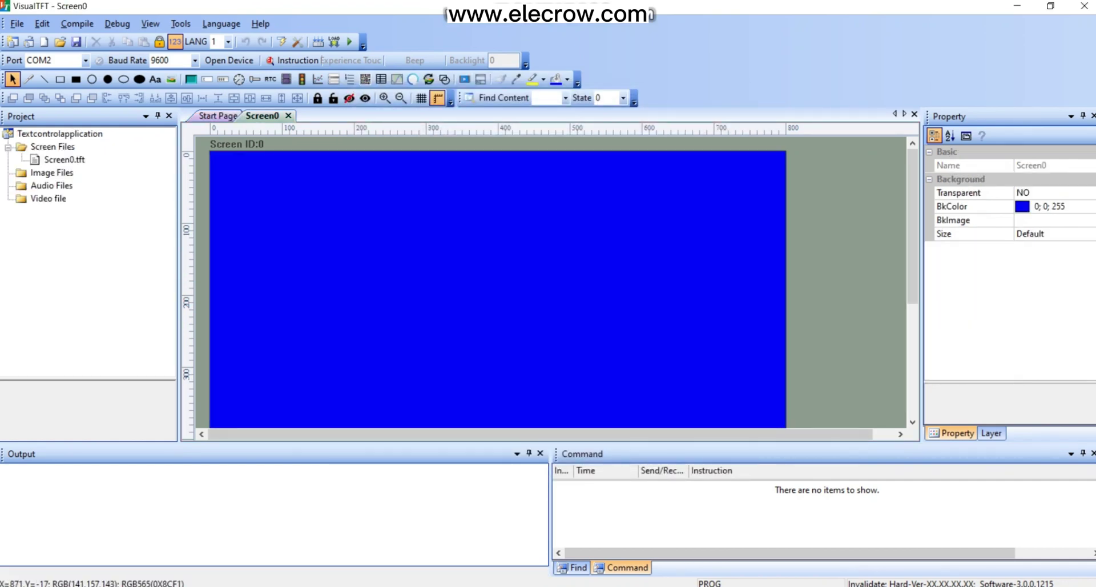
# Rename the screen file Screen0.tft as Textcontrolupdate.tft.
pyautogui.click(63, 160)
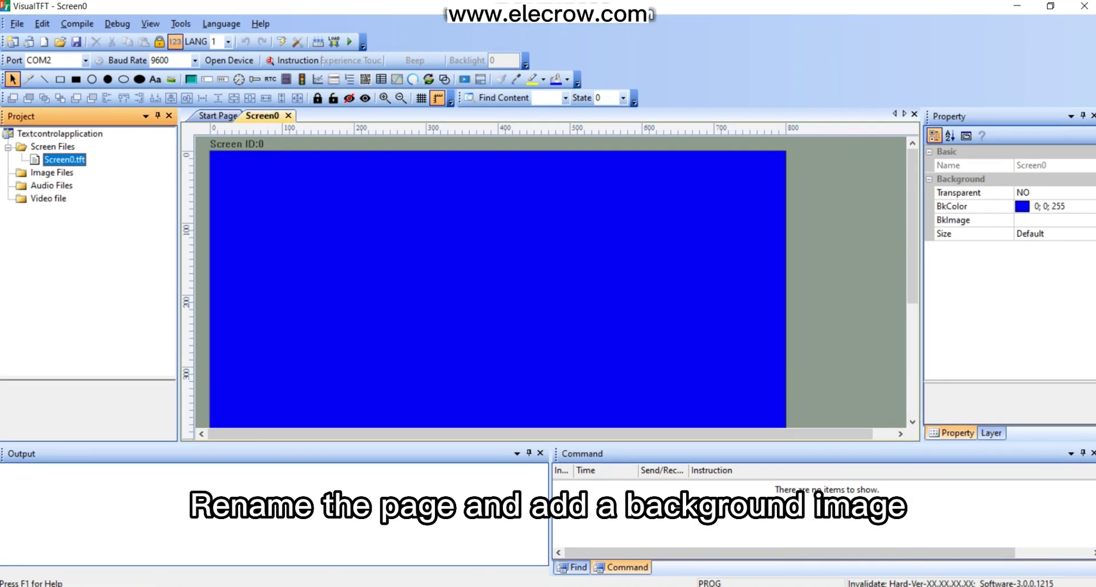
pyautogui.click(56, 161)
pyautogui.rightClick(56, 161)
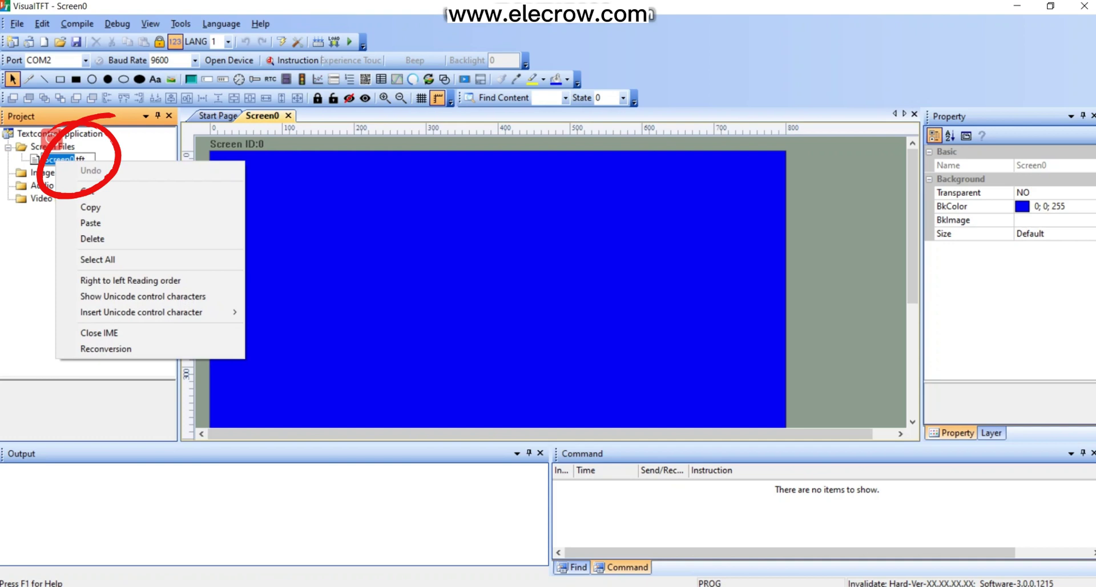
pyautogui.click(90, 223)
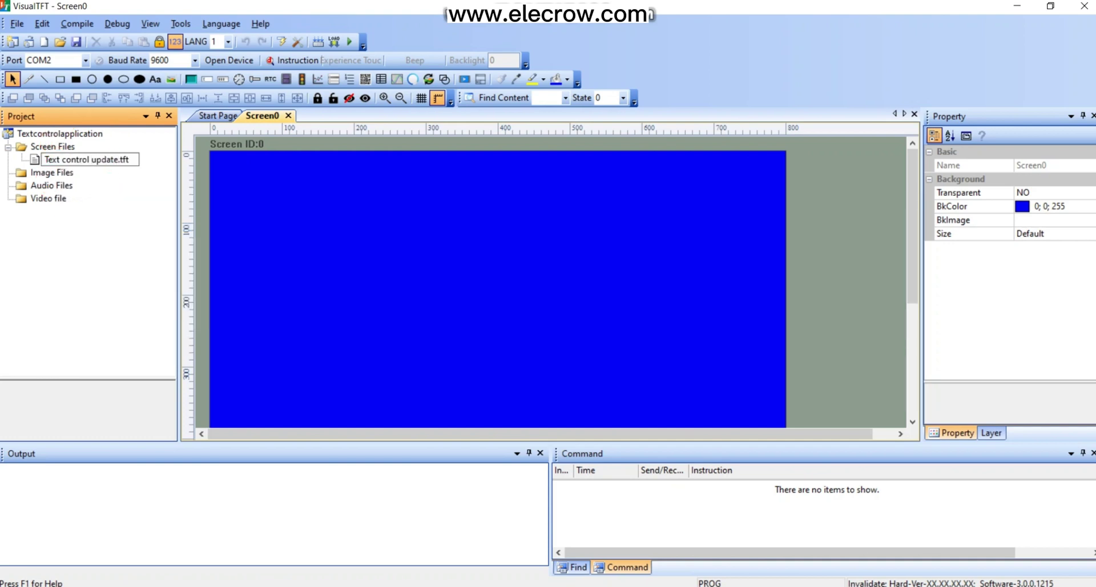
pyautogui.press('BackSpace')
pyautogui.click(59, 160)
pyautogui.press('BackSpace')
pyautogui.click(48, 199)
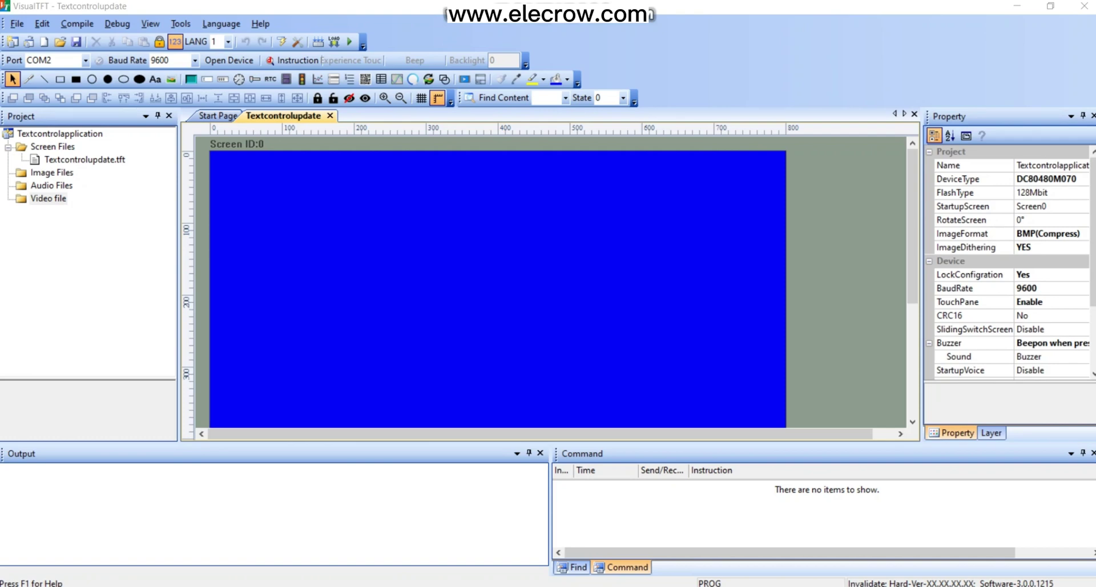
# Set the screen's background image to Text control update.jpg from the image folder in Lesson 2.
pyautogui.click(895, 252)
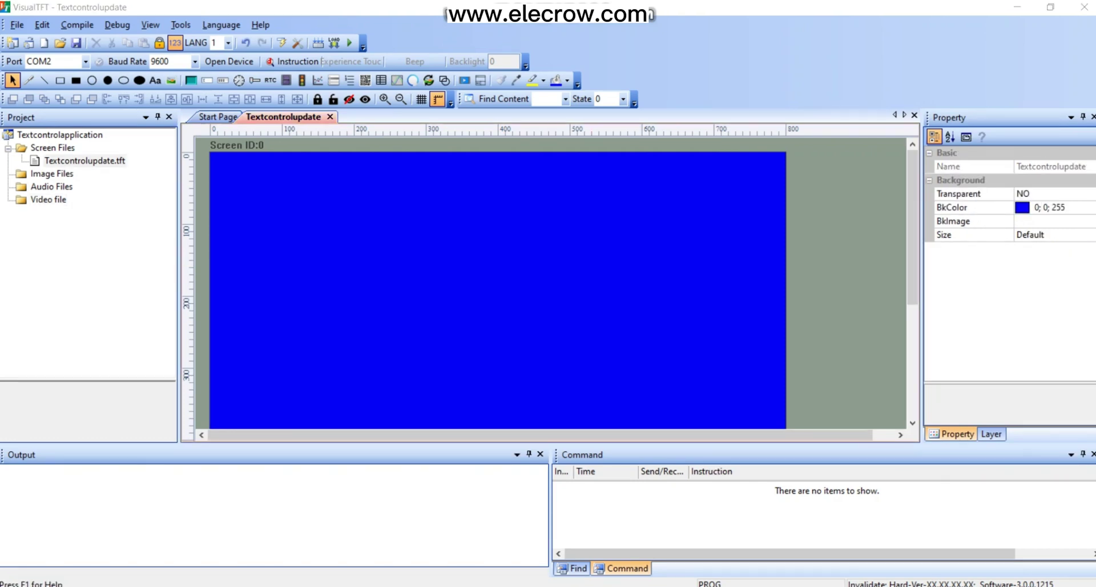
pyautogui.click(1050, 220)
pyautogui.click(1092, 222)
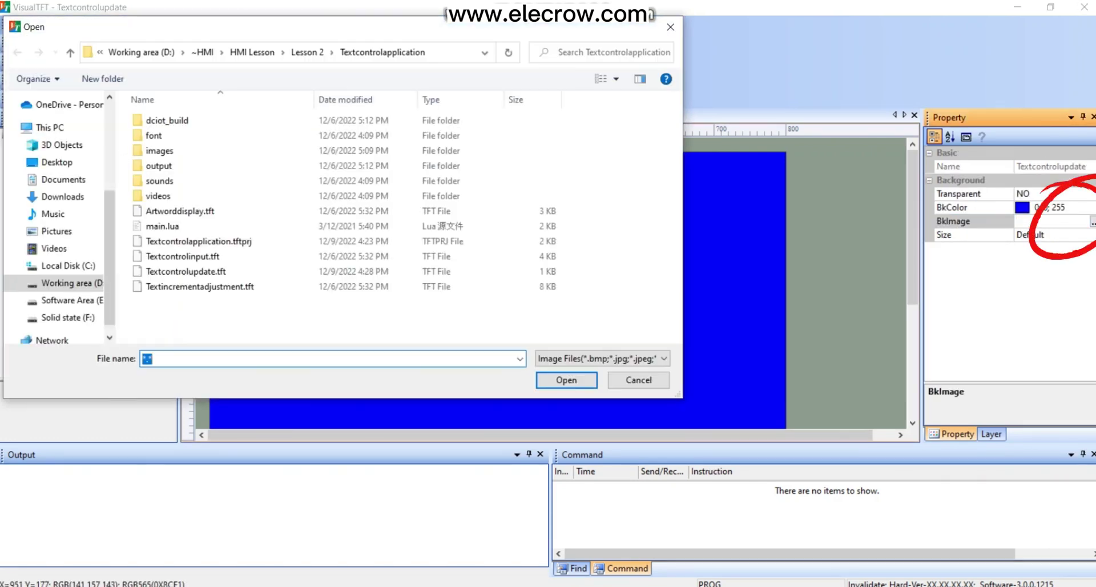
pyautogui.click(307, 52)
pyautogui.doubleClick(165, 136)
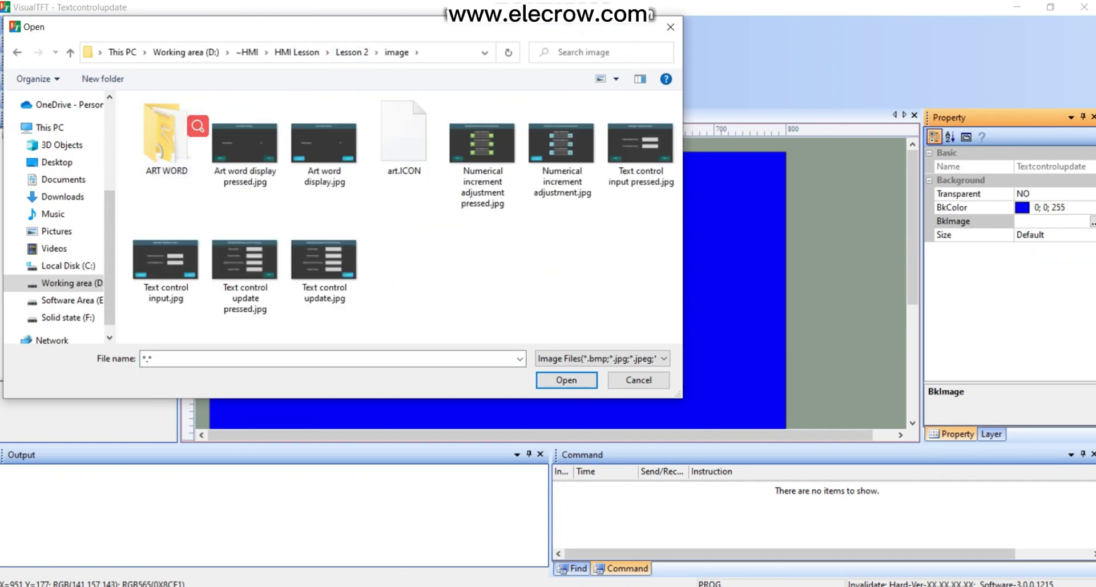
pyautogui.click(324, 259)
pyautogui.click(566, 380)
# Draw four Message Displayer controls over the String, Decimal, Negative Number and Integer Display boxes, each about 204 by 54.
pyautogui.scroll(-6, 494, 285)
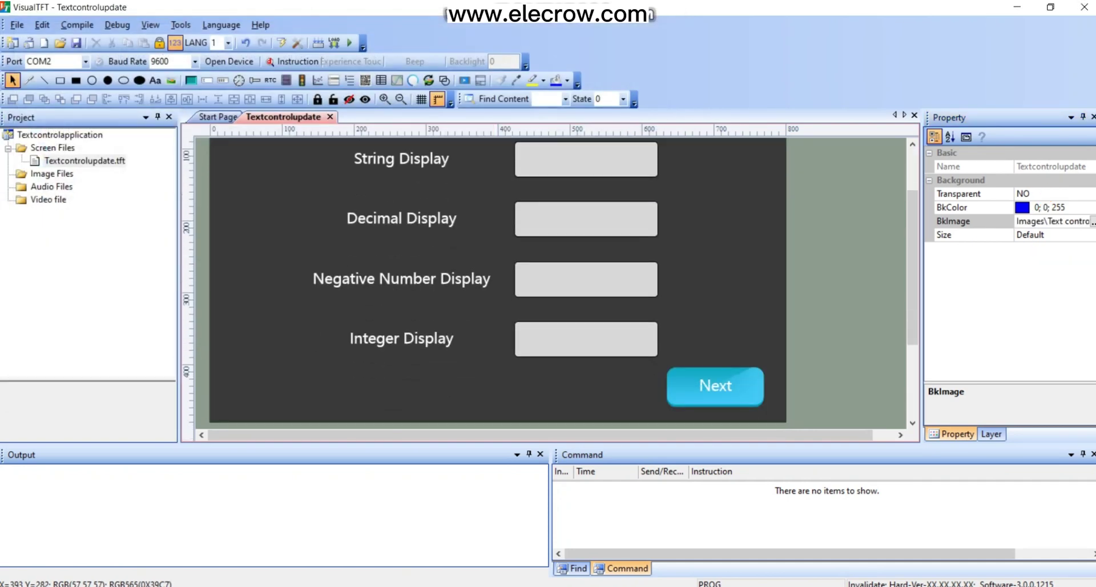
pyautogui.scroll(3, 494, 285)
pyautogui.scroll(2, 496, 286)
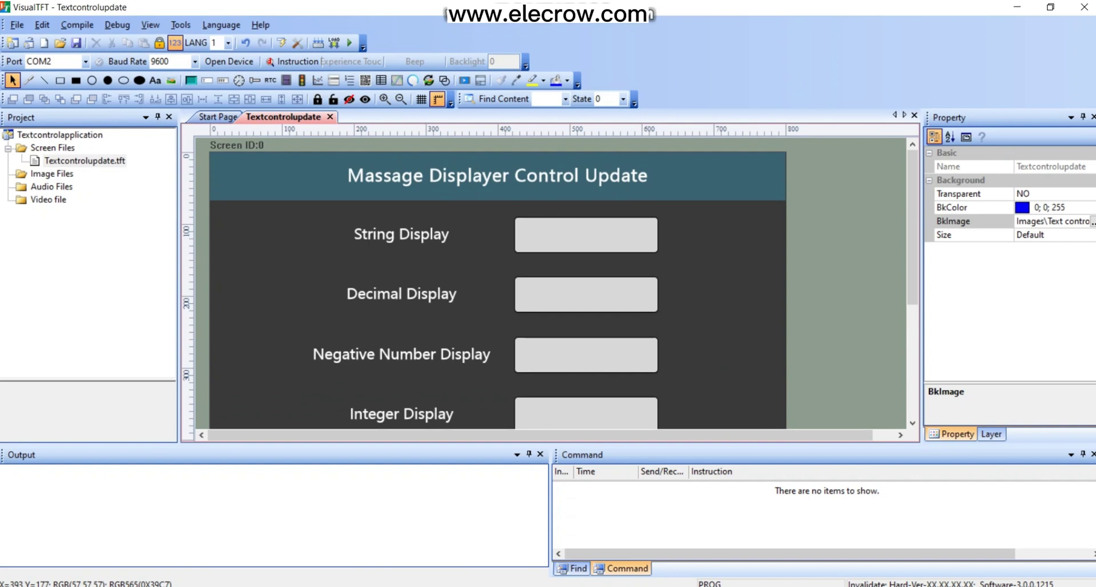
pyautogui.scroll(-5, 496, 285)
pyautogui.scroll(5, 496, 297)
pyautogui.scroll(-1, 495, 285)
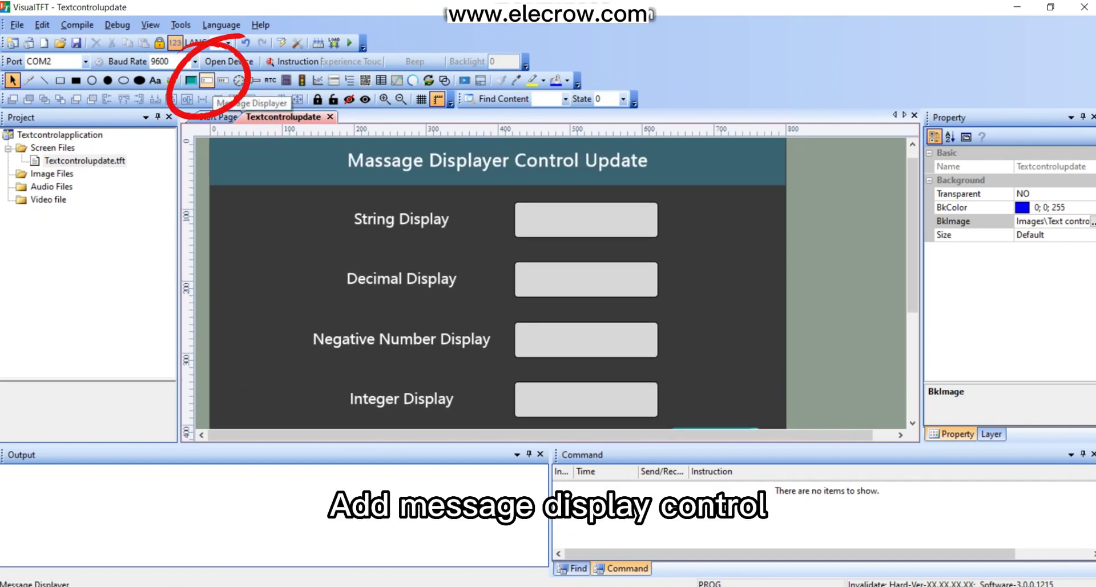
pyautogui.click(208, 81)
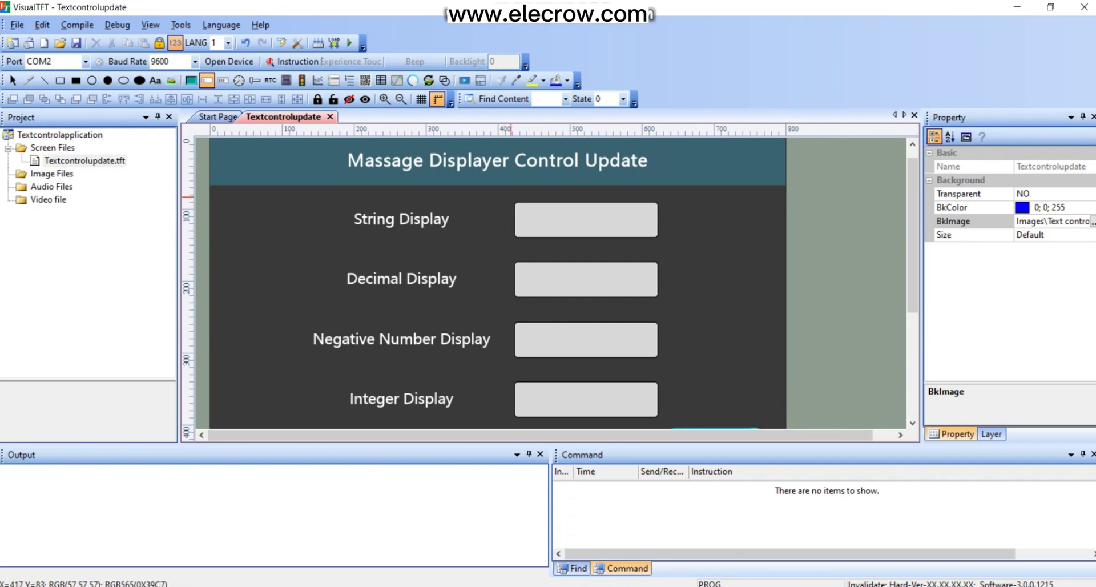
pyautogui.moveTo(514, 202); pyautogui.dragTo(660, 239)
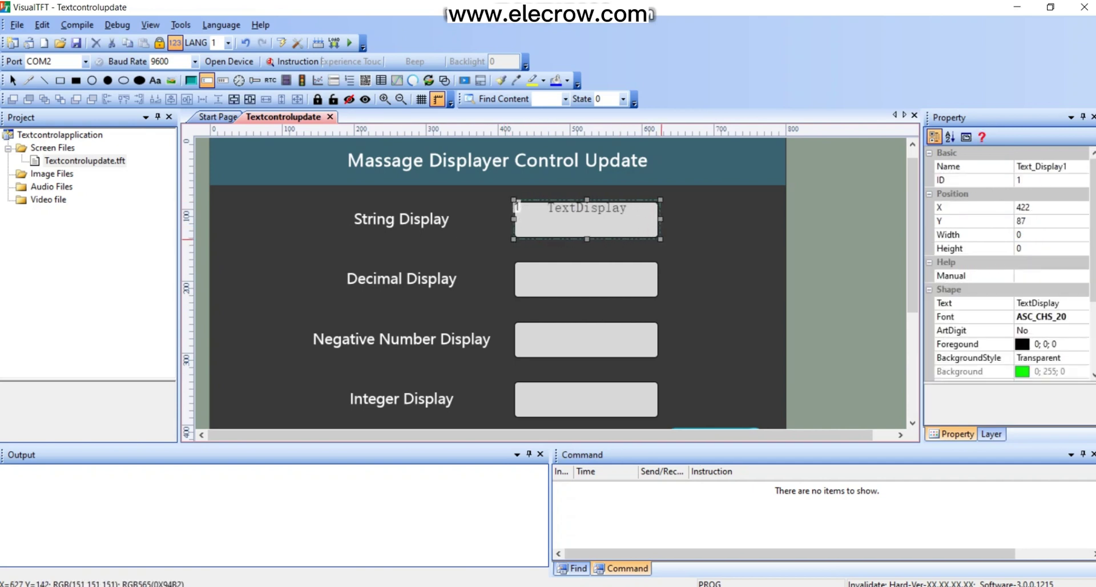
pyautogui.moveTo(514, 262); pyautogui.dragTo(660, 302)
pyautogui.scroll(-1, 660, 299)
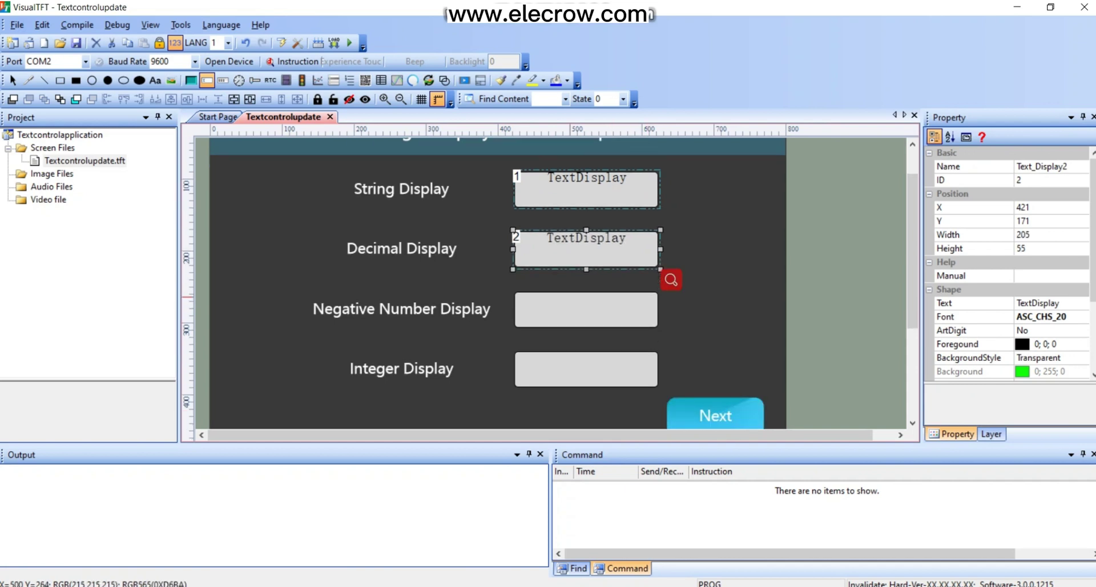
pyautogui.moveTo(513, 291); pyautogui.dragTo(660, 329)
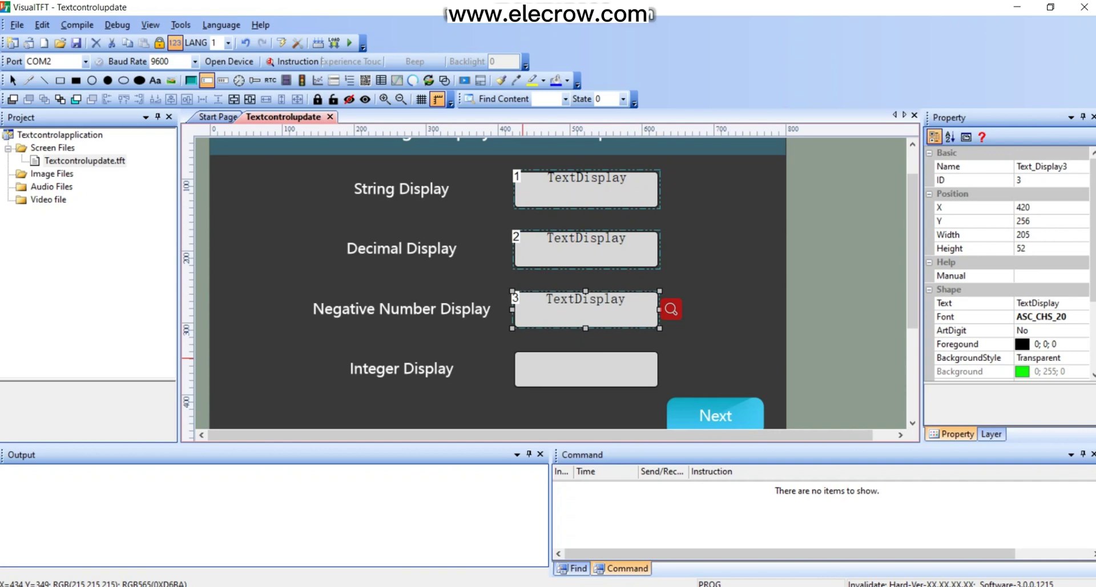
pyautogui.moveTo(513, 350); pyautogui.dragTo(660, 389)
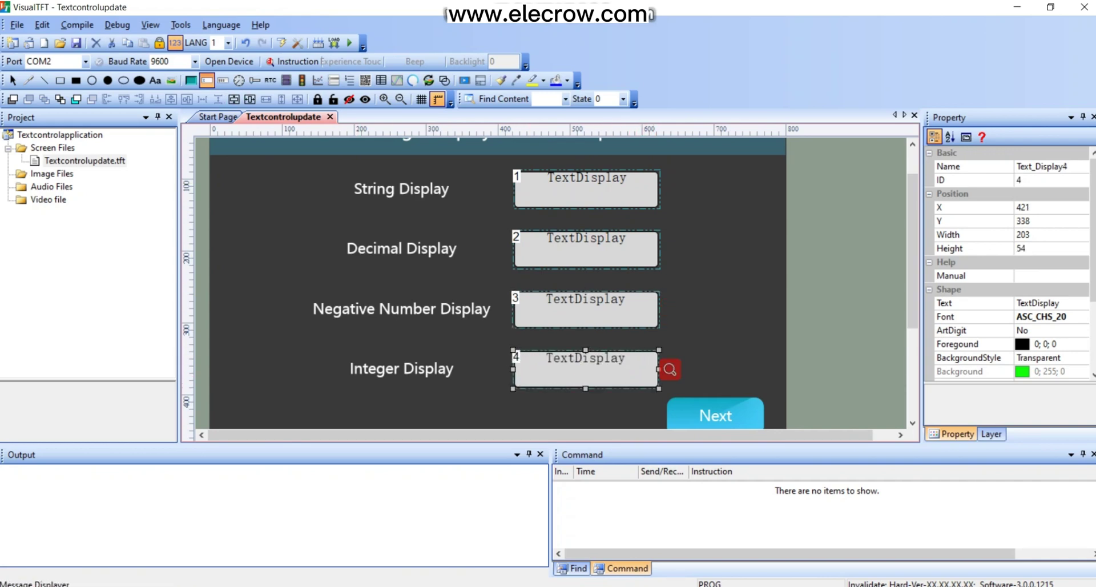
# Draw a button control about 145 by 65 over the Next graphic.
pyautogui.click(191, 80)
pyautogui.scroll(-1, 665, 399)
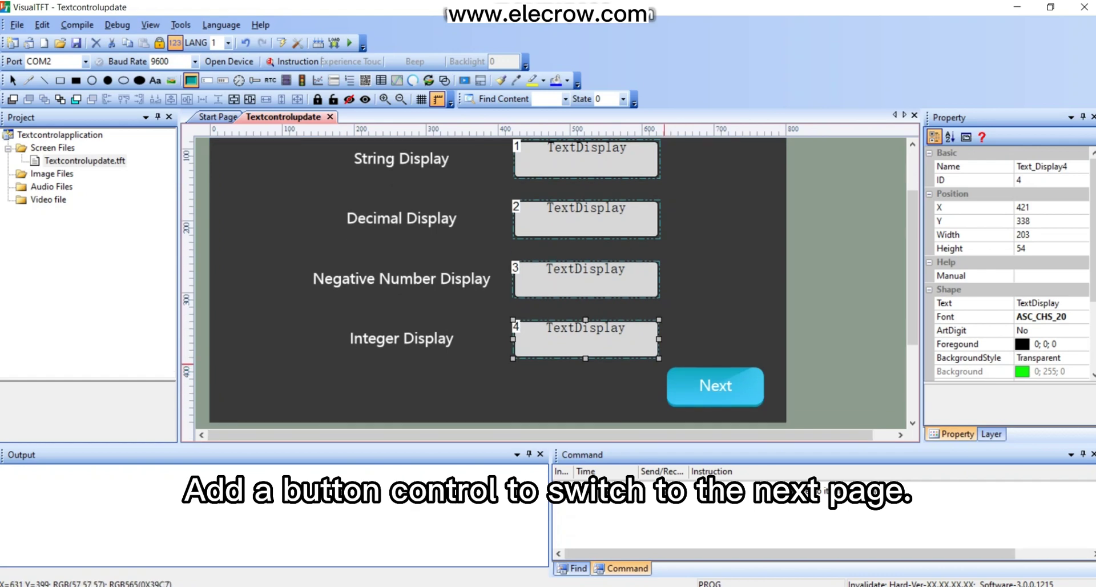
pyautogui.moveTo(664, 363); pyautogui.dragTo(767, 409)
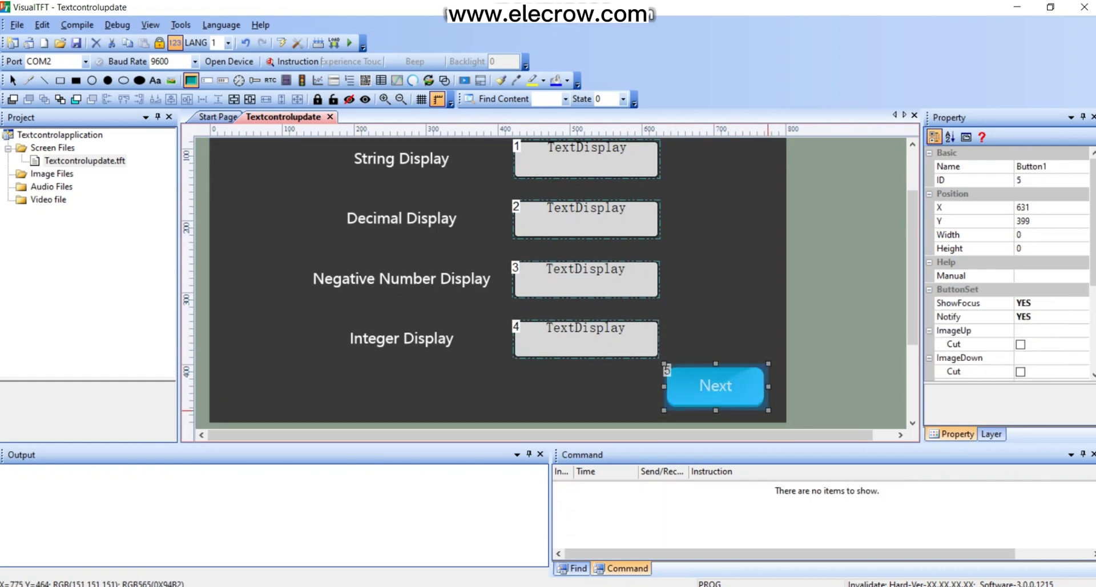
# Set the text of the String Display control to ELECROW.
pyautogui.scroll(2, 778, 391)
pyautogui.scroll(1, 709, 298)
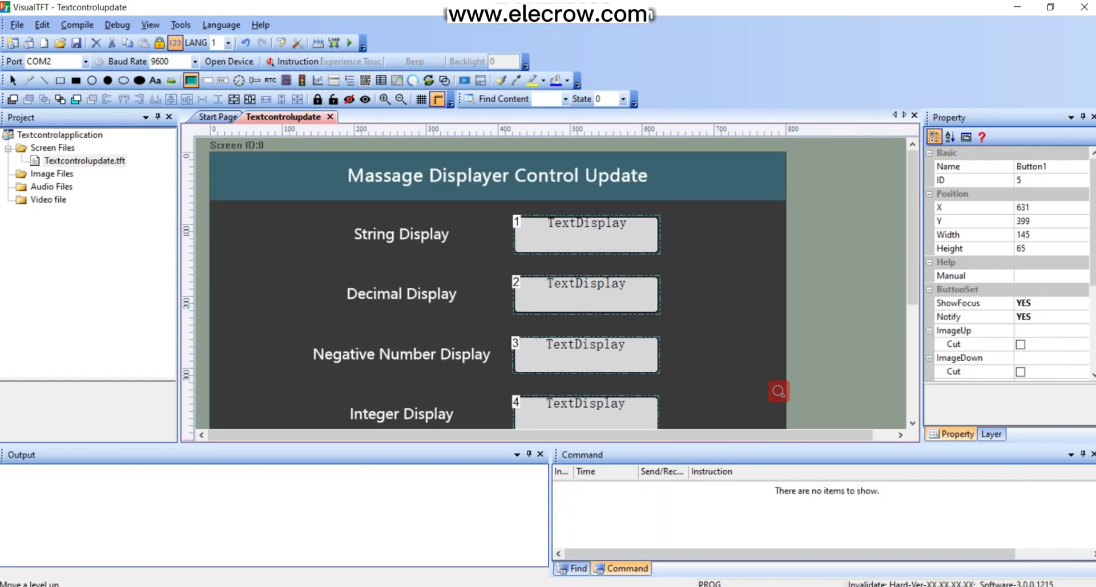
pyautogui.click(13, 80)
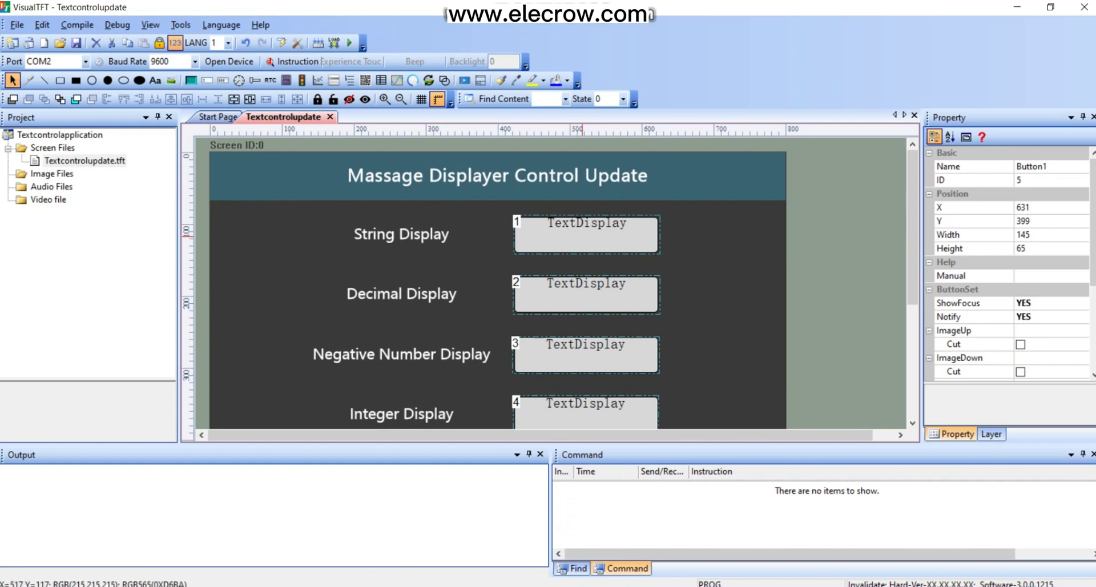
pyautogui.click(616, 237)
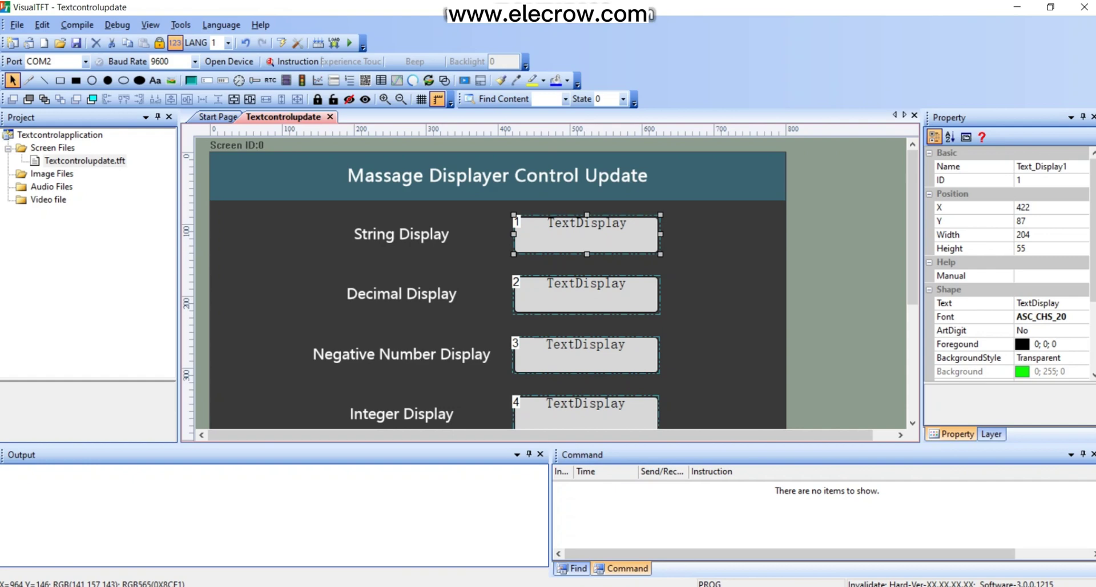
pyautogui.scroll(-1, 1007, 263)
pyautogui.scroll(-1, 1008, 262)
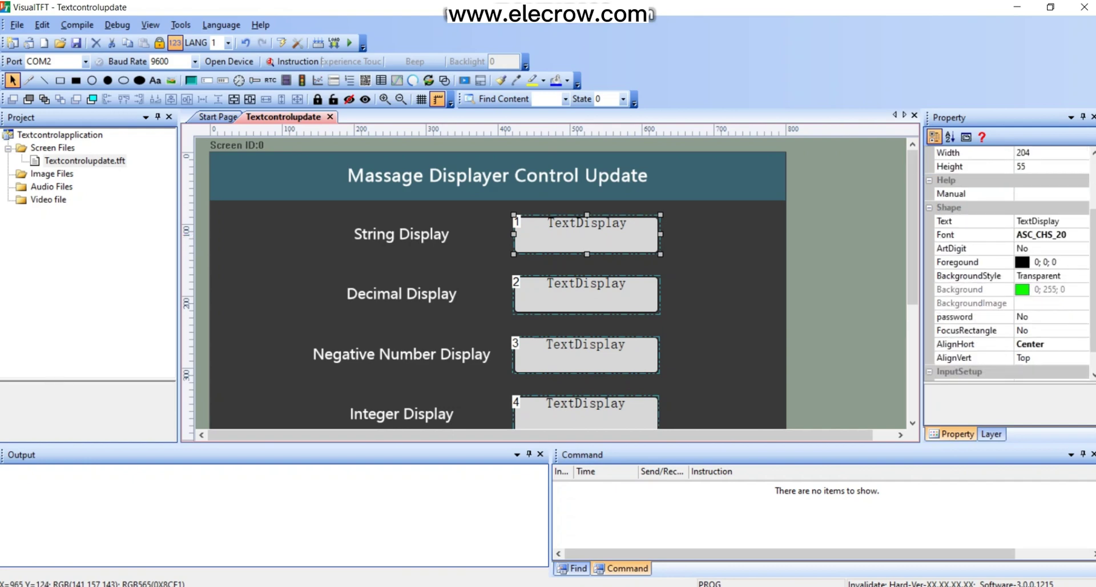
pyautogui.click(970, 221)
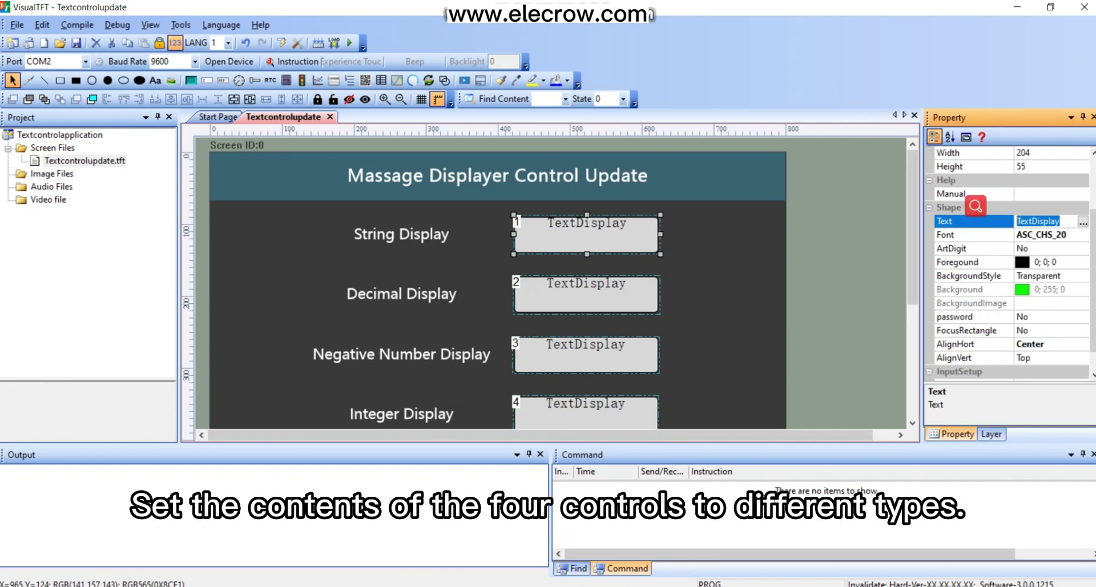
pyautogui.write('ELE')
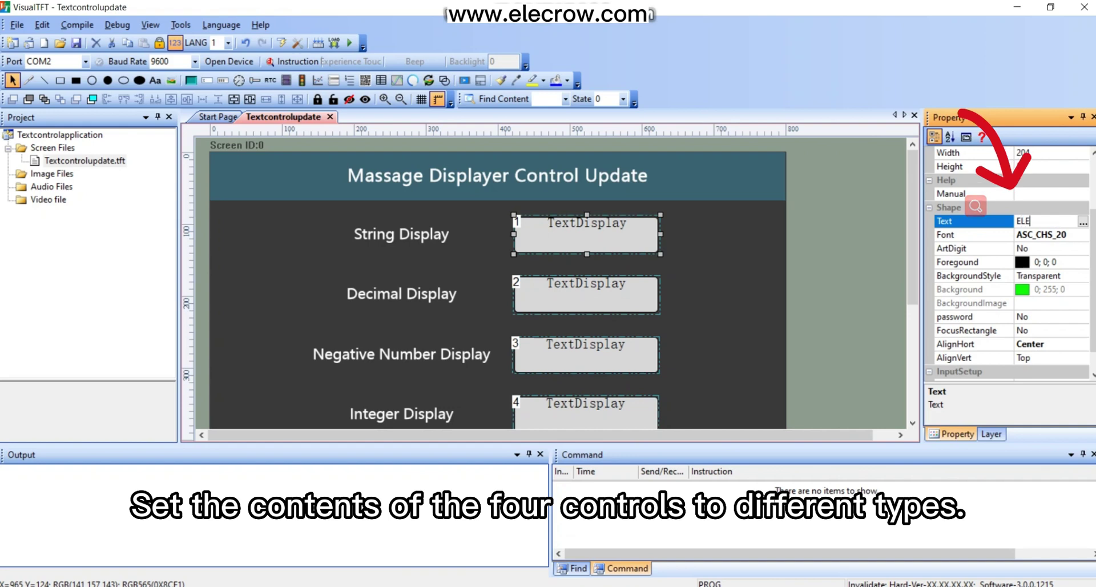
pyautogui.write('CROW')
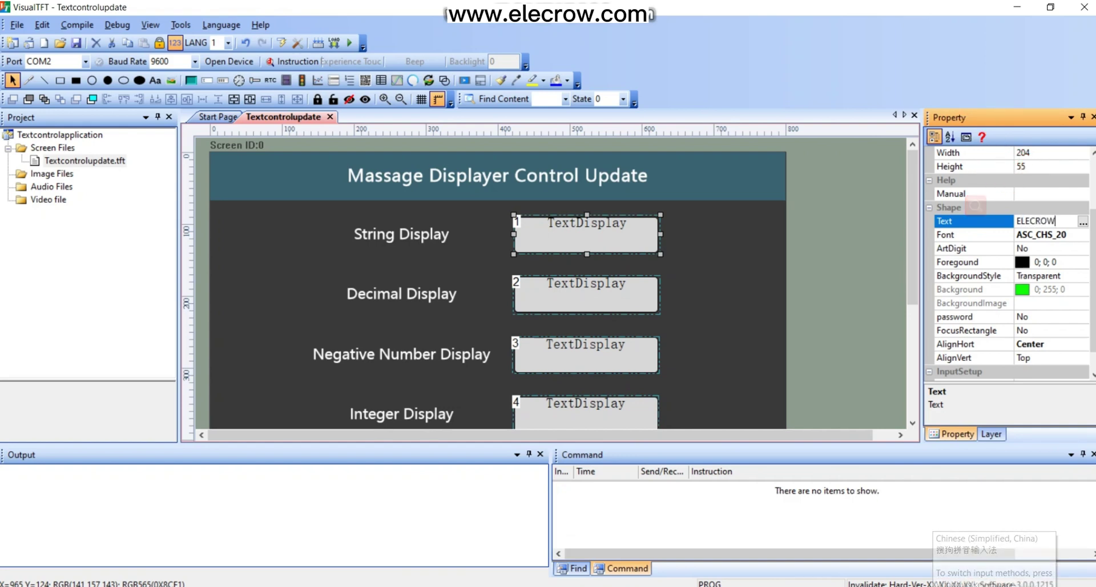
pyautogui.press('Return')
# Set the String Display control's font to ASC_CHS_24 and center its text vertically.
pyautogui.click(1082, 235)
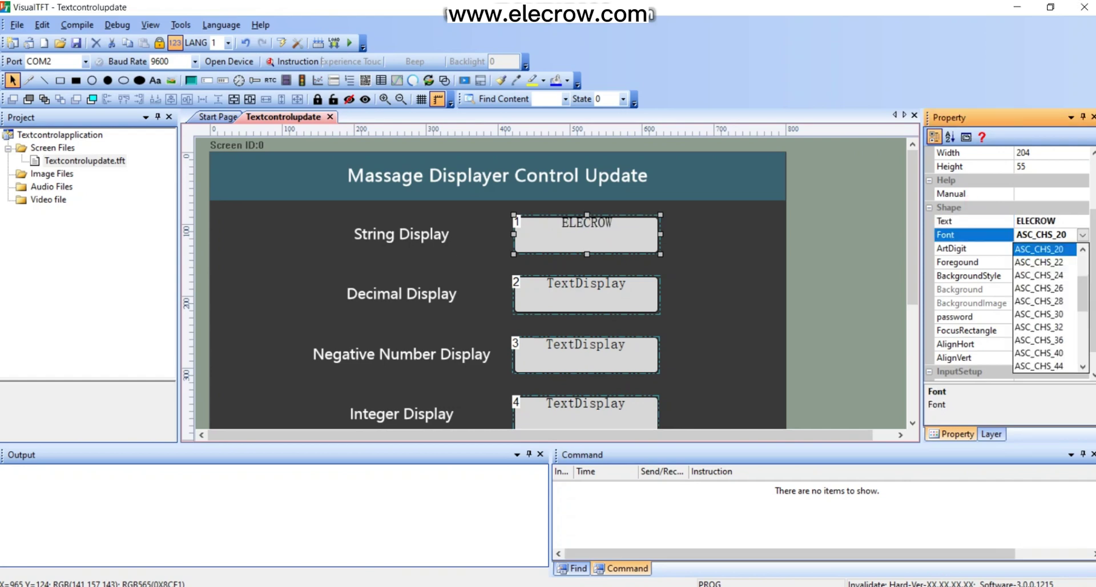
pyautogui.click(1043, 263)
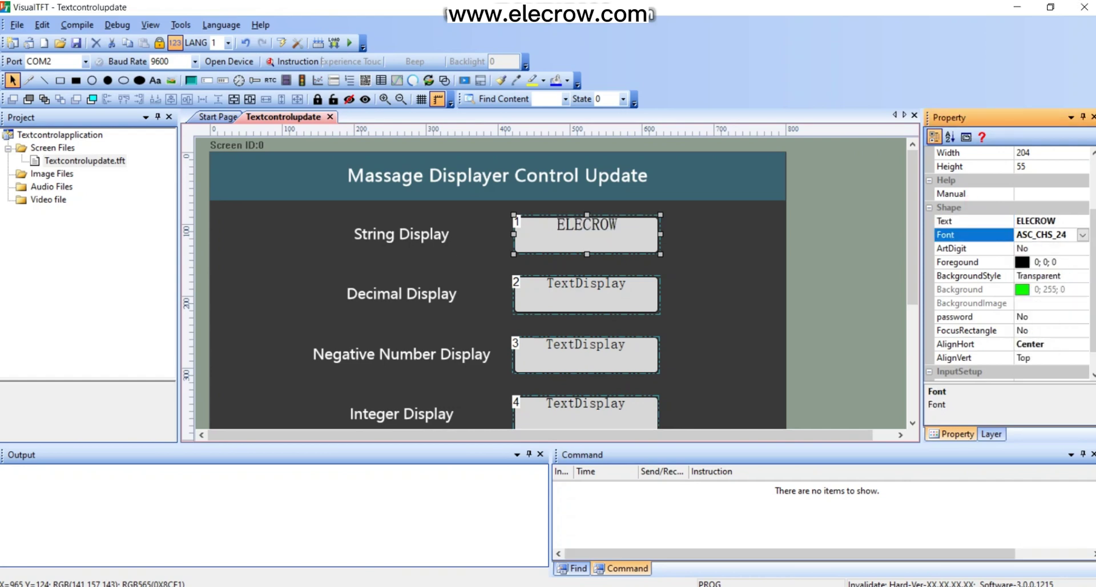
pyautogui.scroll(-1, 1050, 303)
pyautogui.click(1082, 330)
pyautogui.click(1040, 357)
# Set the Decimal Display control's text to 0.8 and its font to ASC_CHS_24.
pyautogui.click(627, 300)
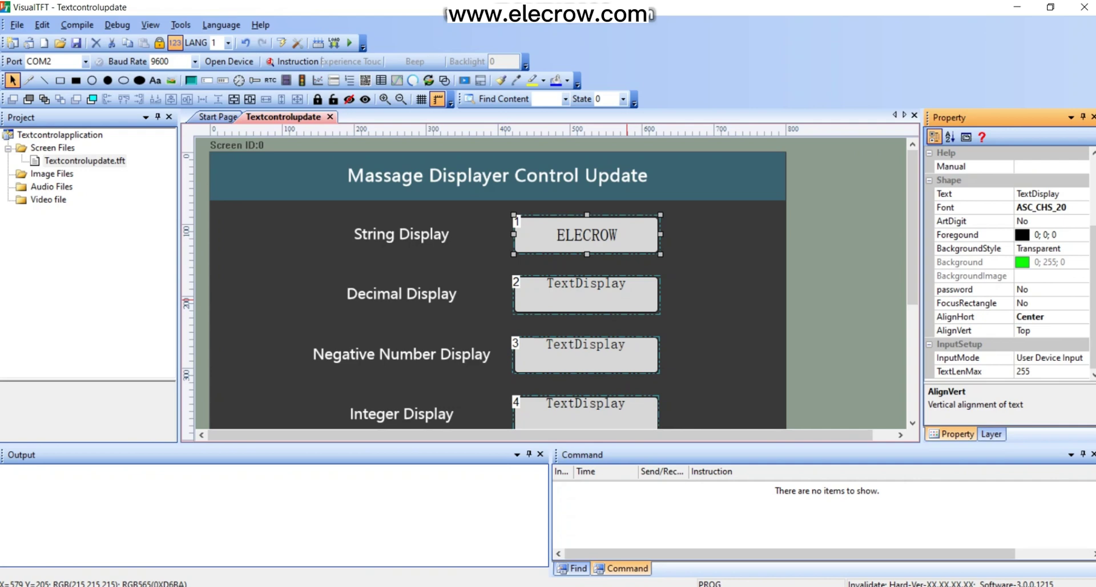
pyautogui.click(631, 303)
pyautogui.moveTo(1063, 194); pyautogui.dragTo(1016, 194)
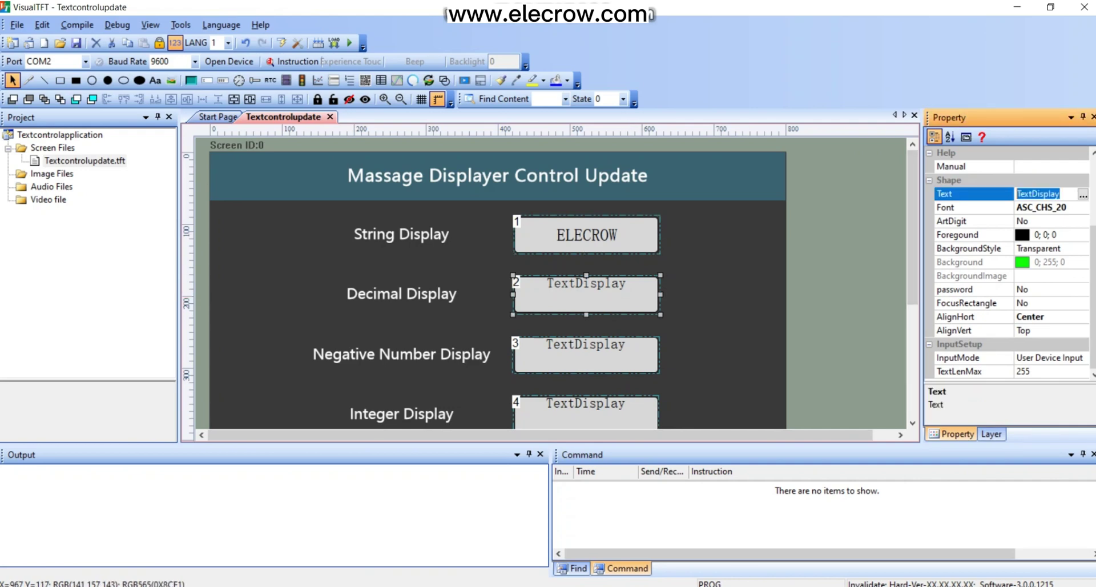
pyautogui.write('0.8')
pyautogui.click(1082, 208)
pyautogui.click(1044, 247)
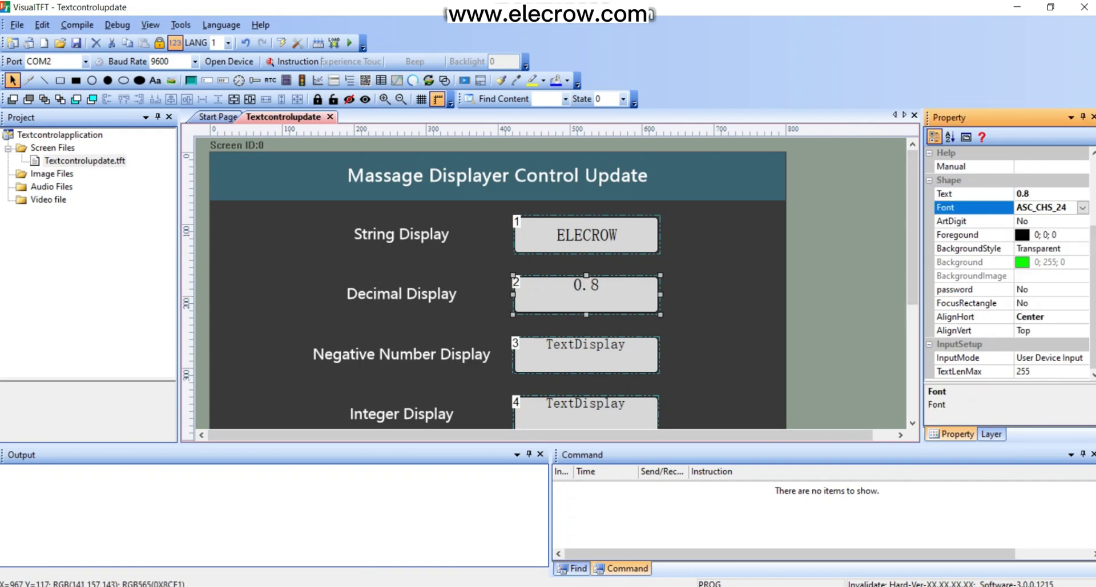
# Center the text of the Decimal Display control vertically.
pyautogui.click(1050, 330)
pyautogui.click(1045, 357)
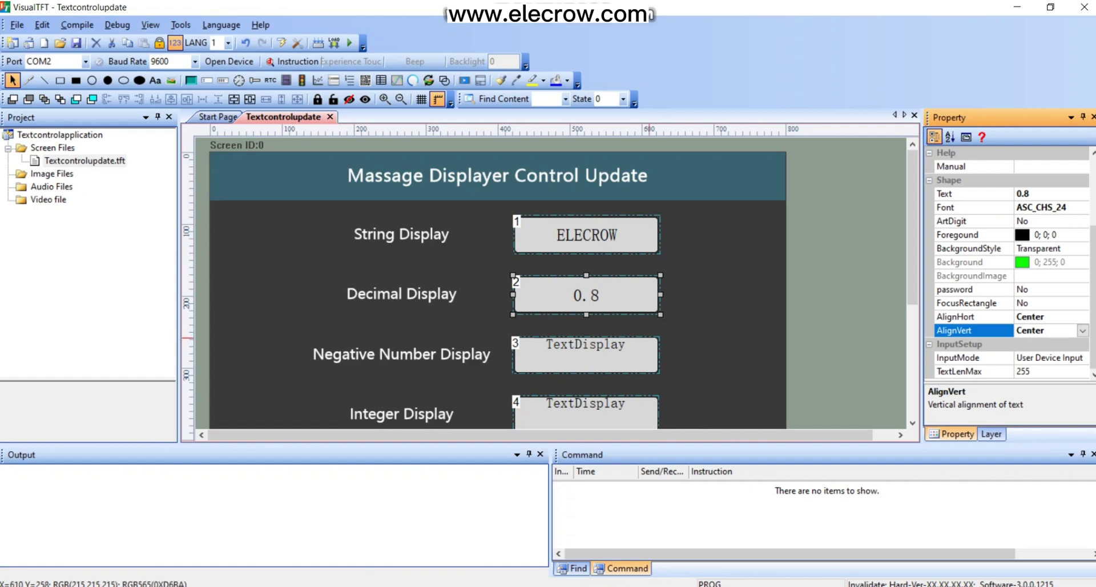
# Set the Negative Number Display control's text to -8 in font ASC_CHS_24, centered vertically.
pyautogui.click(604, 359)
pyautogui.doubleClick(1048, 194)
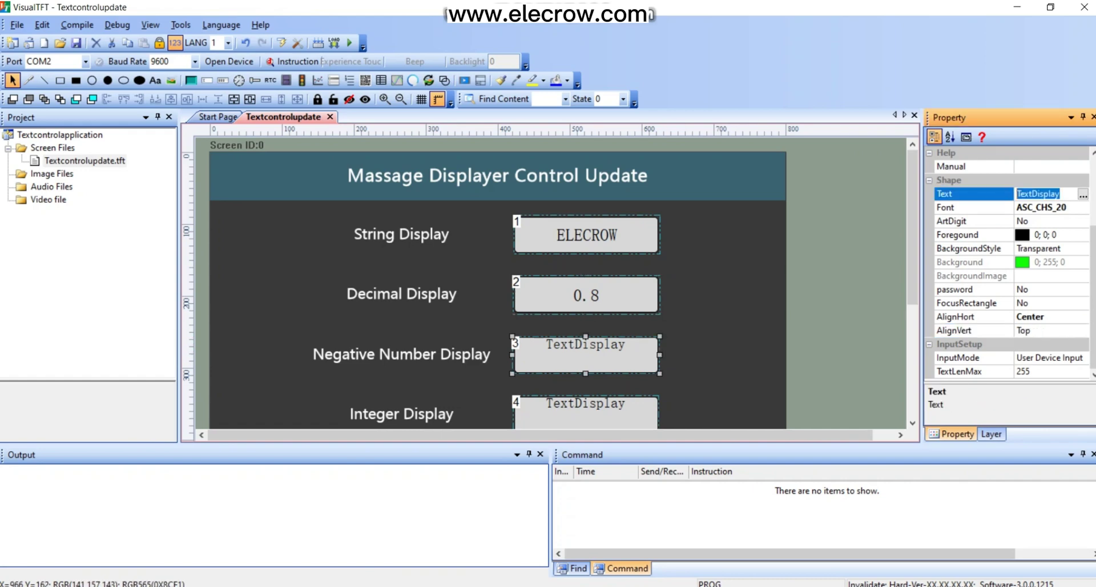
pyautogui.write('-8')
pyautogui.click(1050, 207)
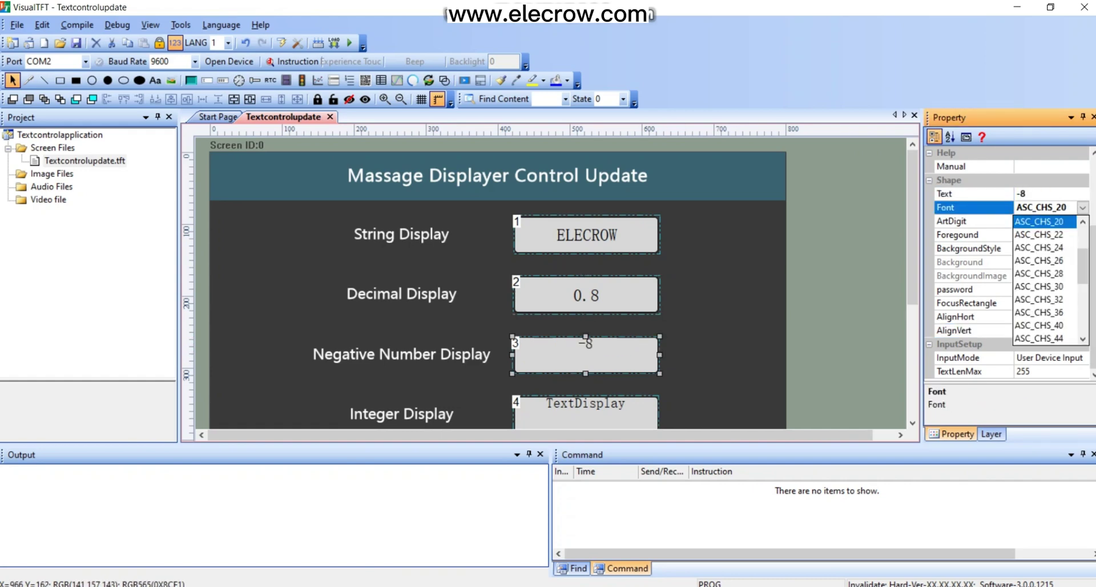
pyautogui.click(1044, 248)
pyautogui.click(1050, 329)
pyautogui.click(1044, 357)
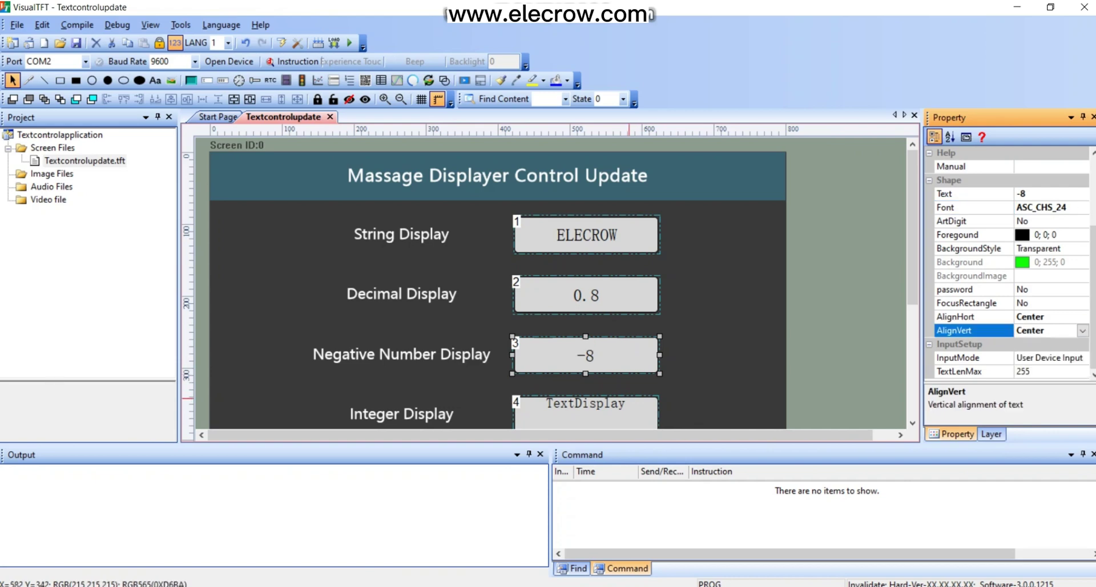
# Set the Integer Display control's text to 18 in font ASC_CHS_24, centered vertically.
pyautogui.click(585, 412)
pyautogui.doubleClick(1042, 194)
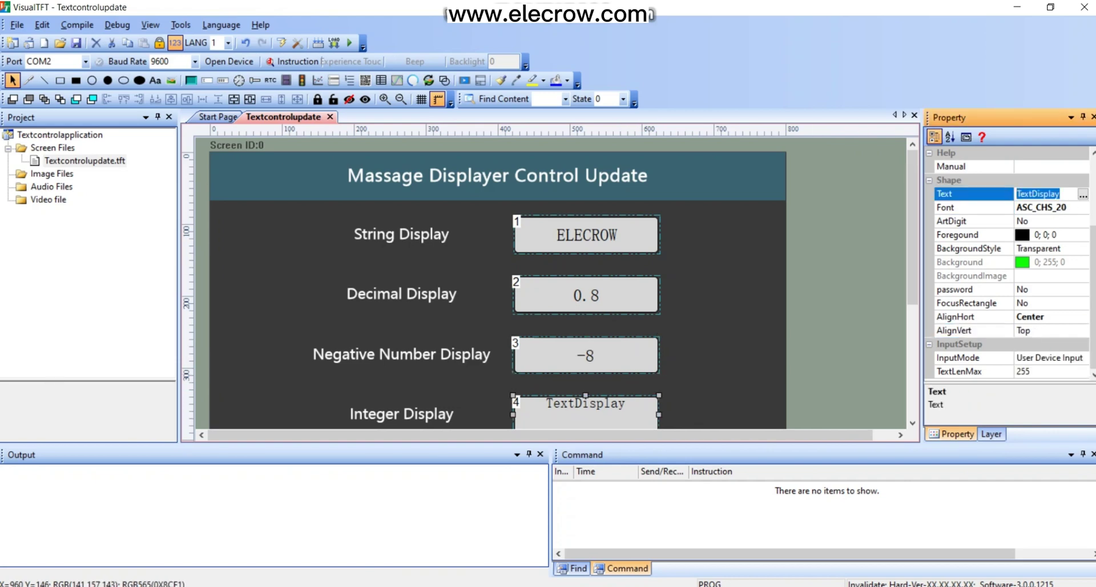
pyautogui.write('18')
pyautogui.click(1082, 207)
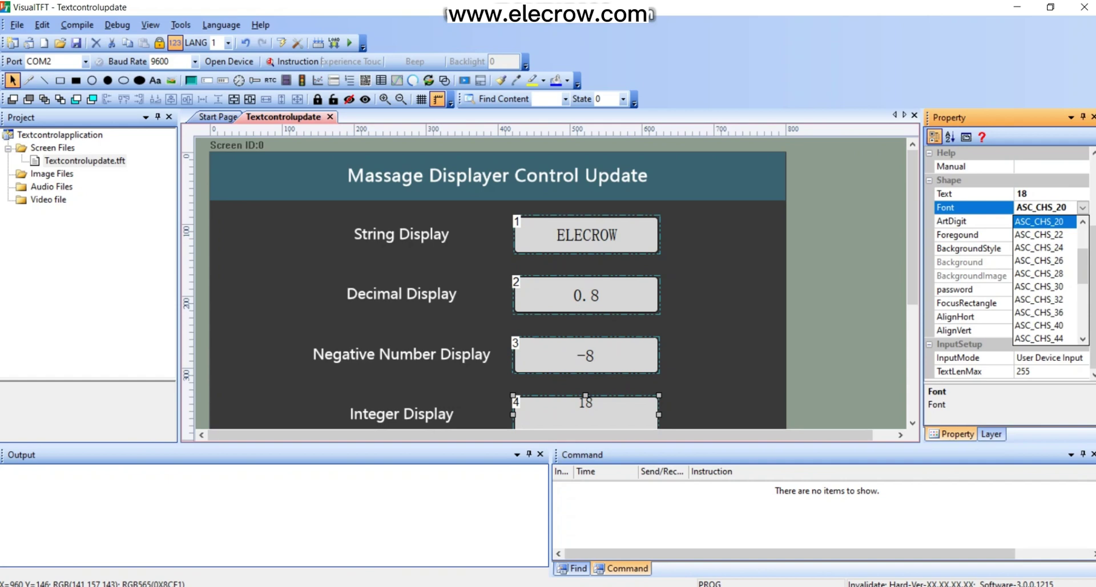
pyautogui.click(1045, 246)
pyautogui.click(1049, 329)
pyautogui.click(1049, 357)
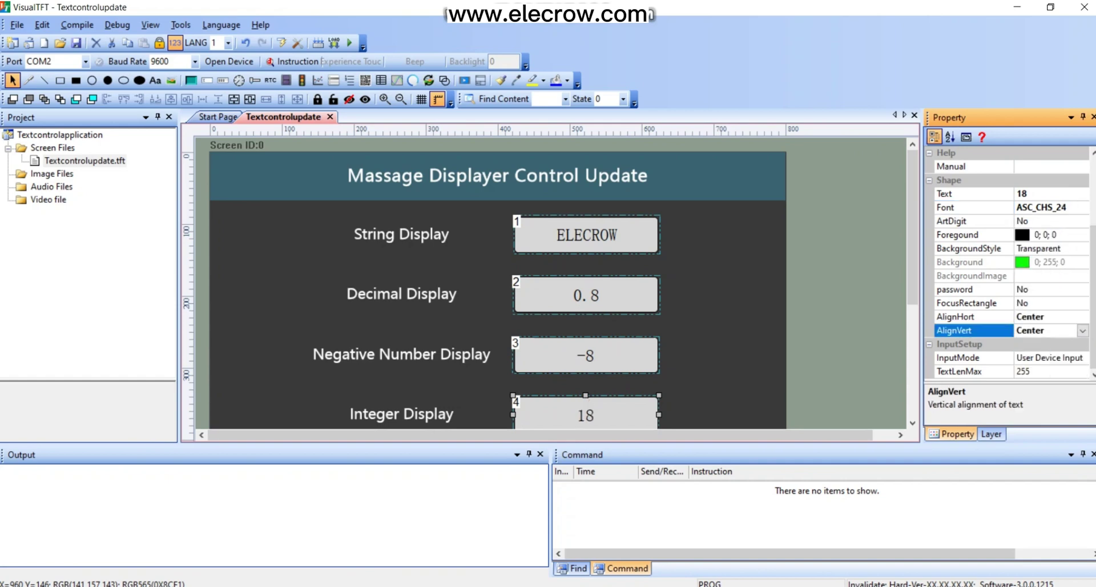
pyautogui.click(713, 318)
pyautogui.scroll(-4, 714, 318)
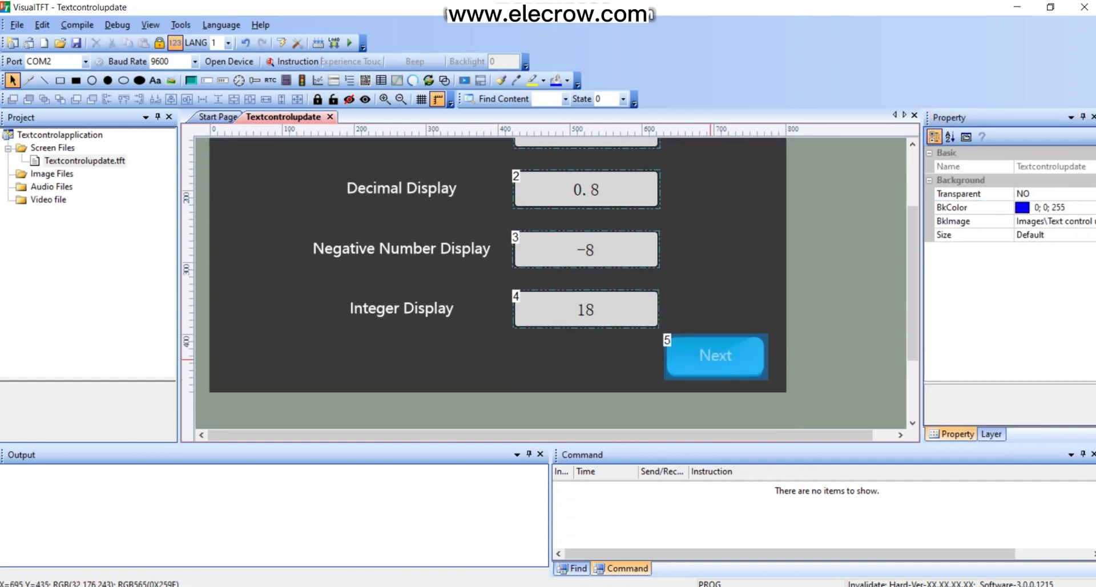
pyautogui.click(712, 350)
pyautogui.scroll(2, 744, 295)
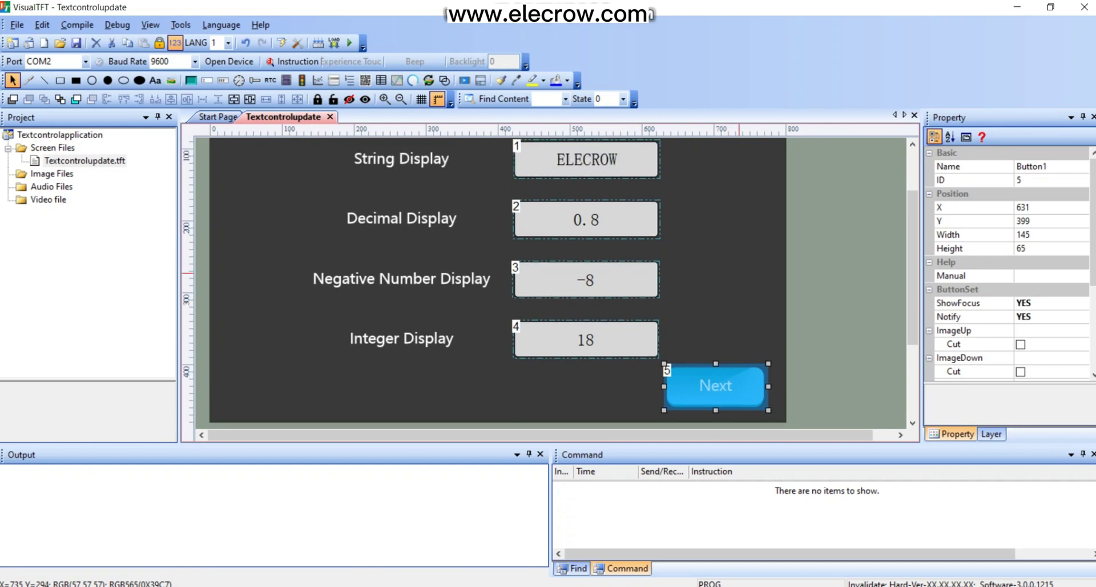
pyautogui.scroll(1, 742, 295)
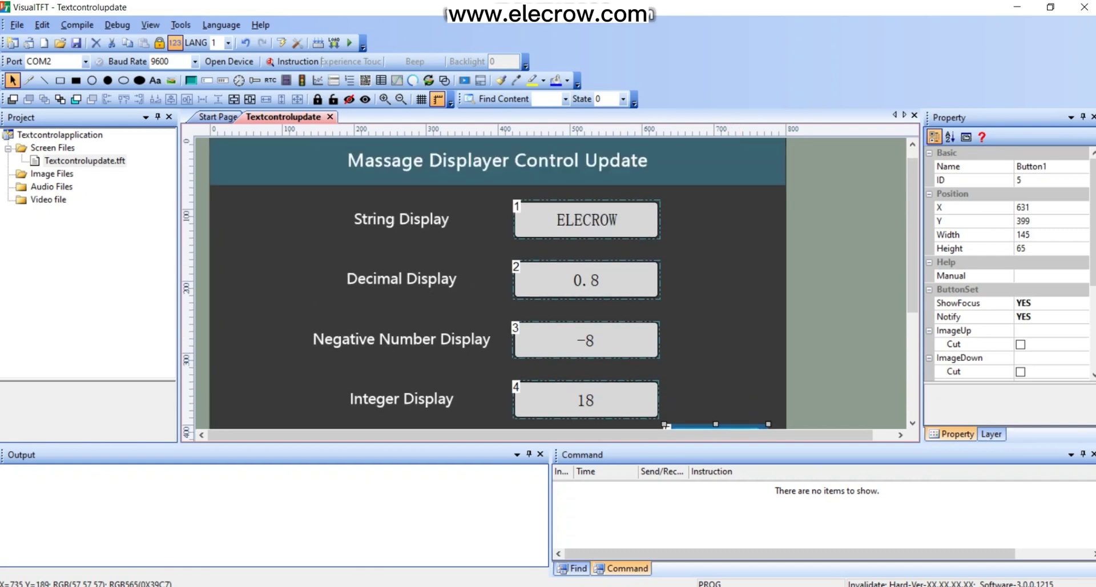
# Compile the project and run it in the virtual-screen simulator for debugging.
pyautogui.click(229, 61)
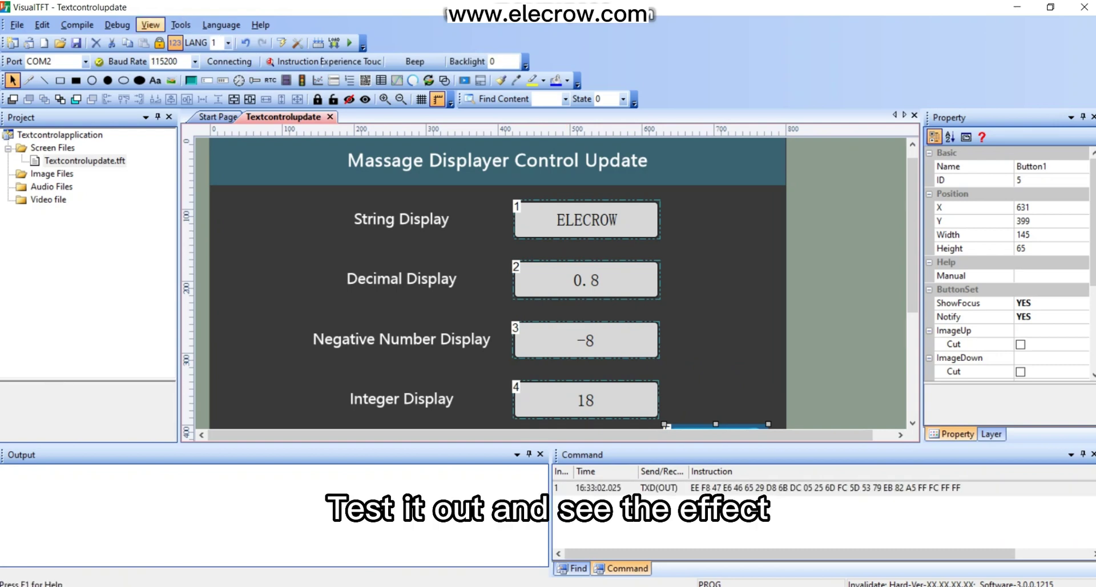
pyautogui.click(117, 25)
pyautogui.click(136, 40)
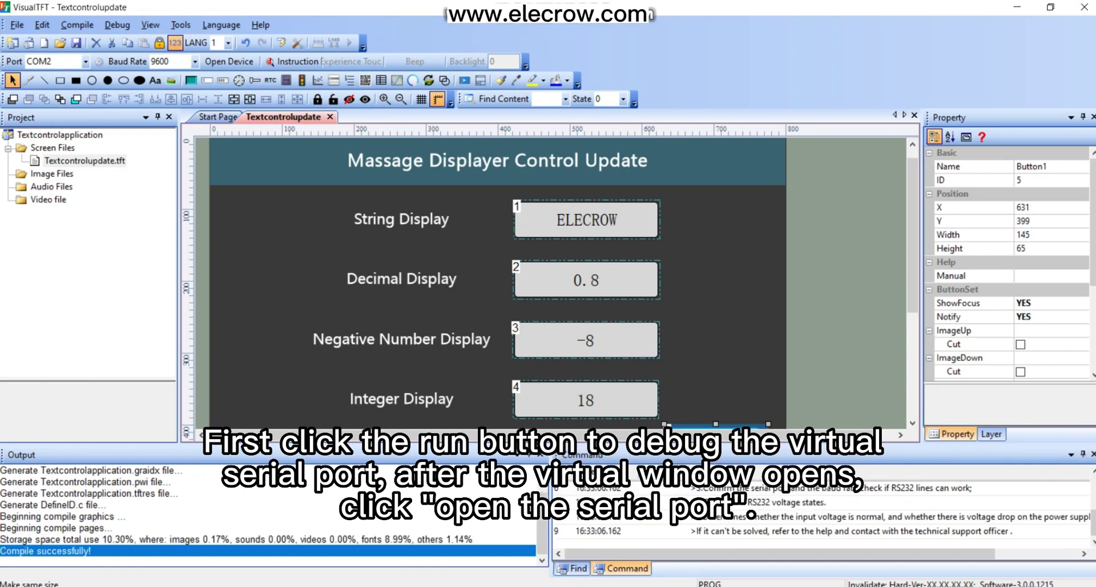
# Arrange the simulator windows side by side, with the COM1 serial port open and the simulator kept on top.
pyautogui.moveTo(661, 206); pyautogui.dragTo(303, 112)
pyautogui.moveTo(1032, 212); pyautogui.dragTo(704, 198)
pyautogui.click(905, 218)
pyautogui.click(959, 219)
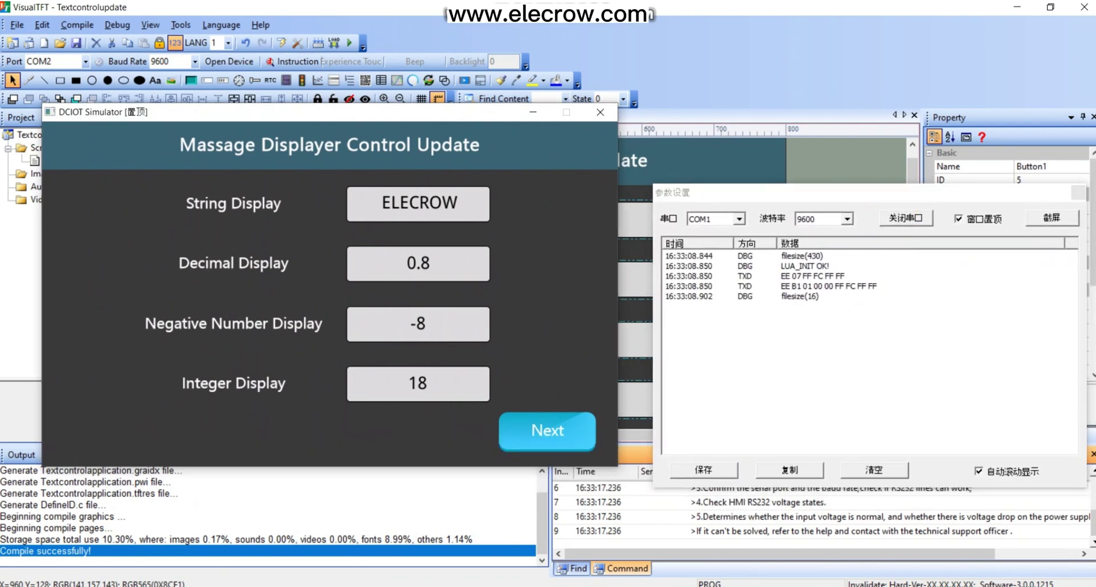
# Connect to the simulated device through COM2 and show the Text Display1 instructions in the Instruction Helper.
pyautogui.moveTo(353, 113); pyautogui.dragTo(356, 190)
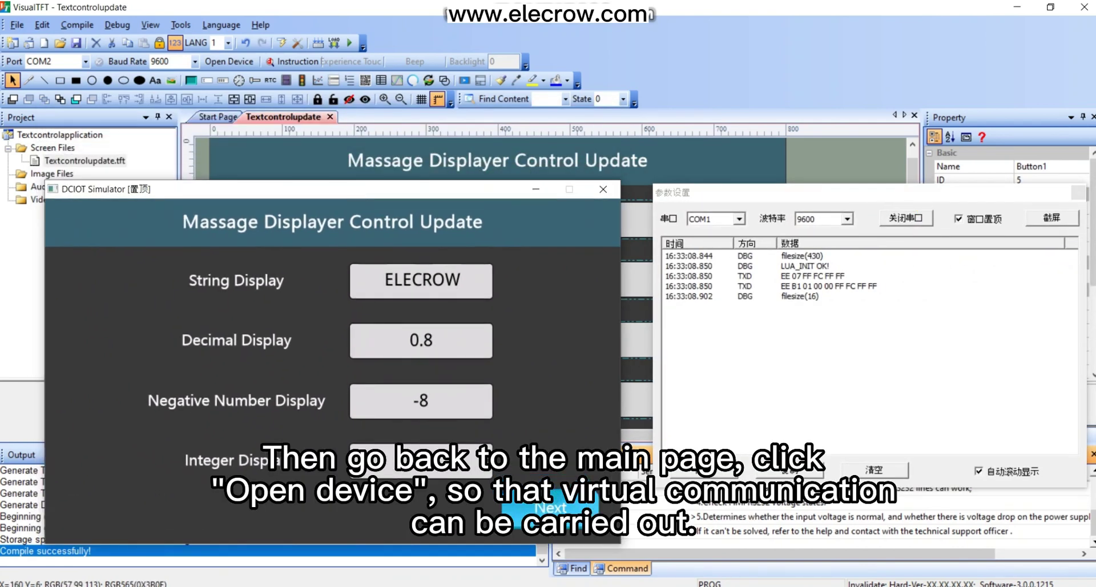
pyautogui.click(228, 61)
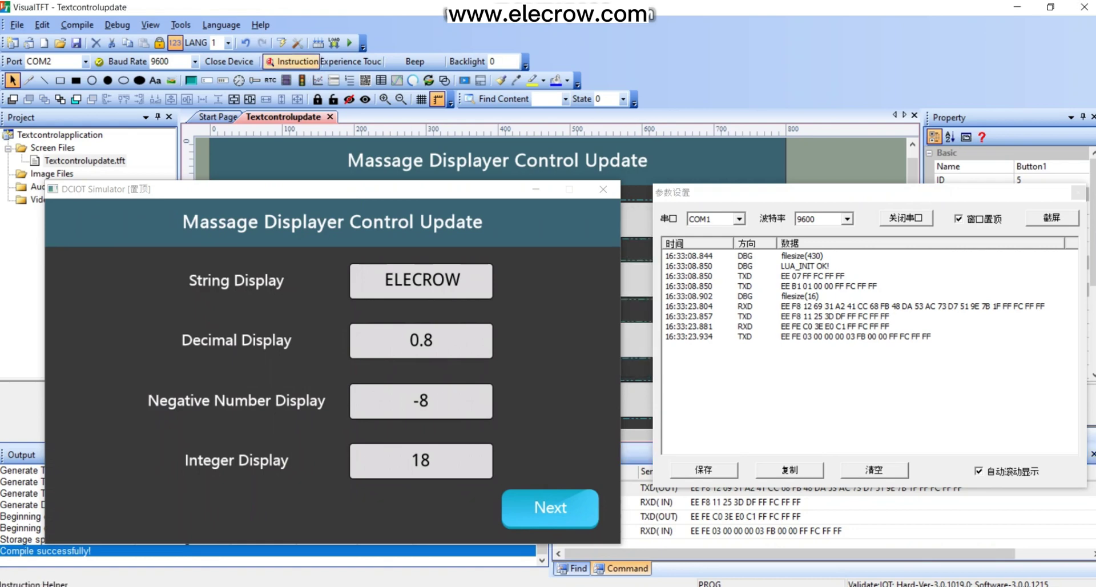
pyautogui.click(292, 61)
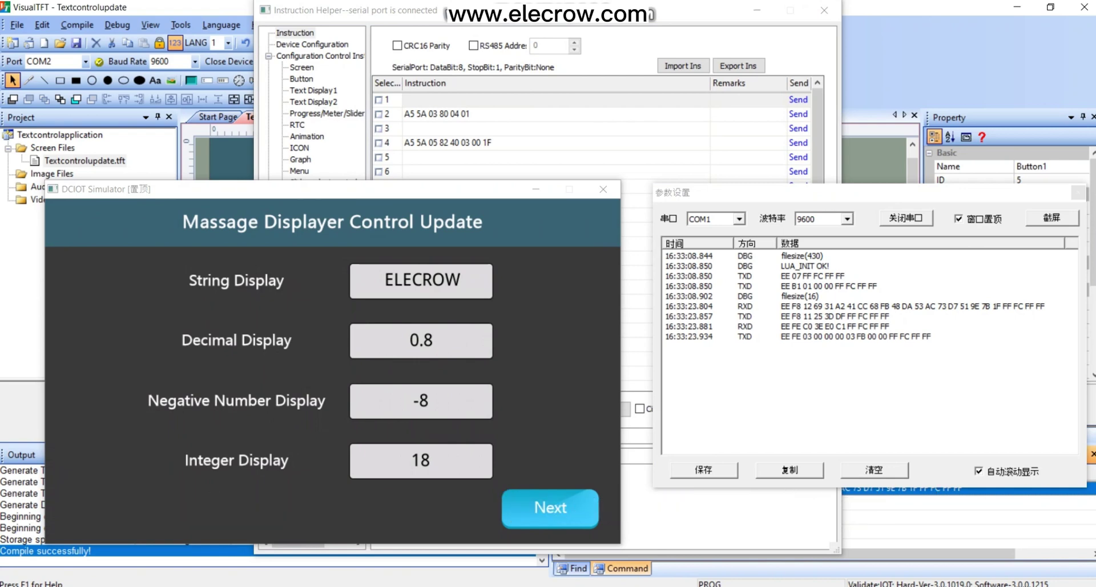
pyautogui.click(313, 91)
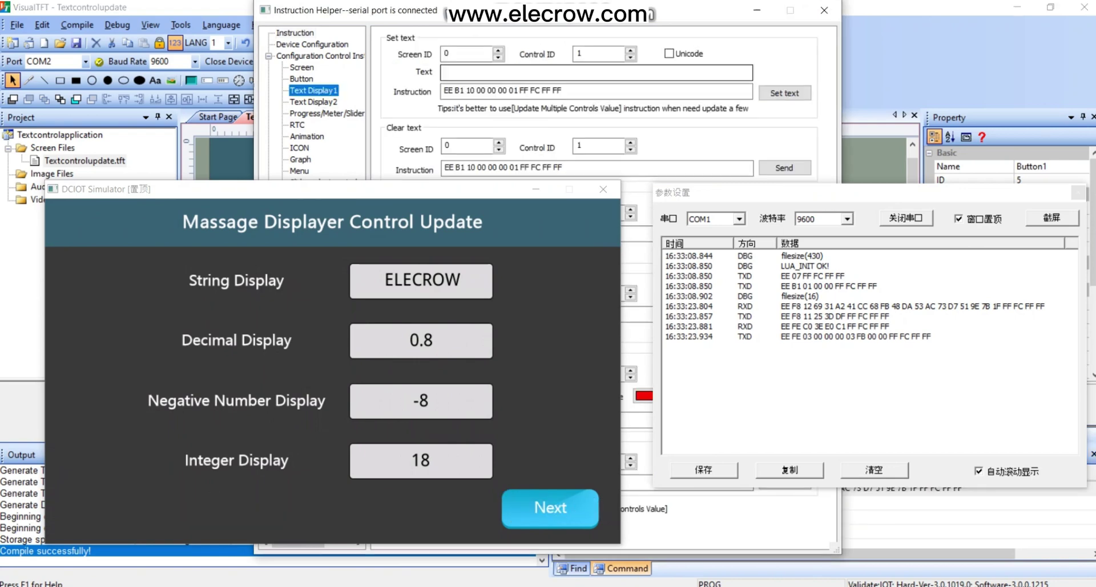
# Send a set-text instruction with the text HELLO to control 1 on screen 0.
pyautogui.click(596, 73)
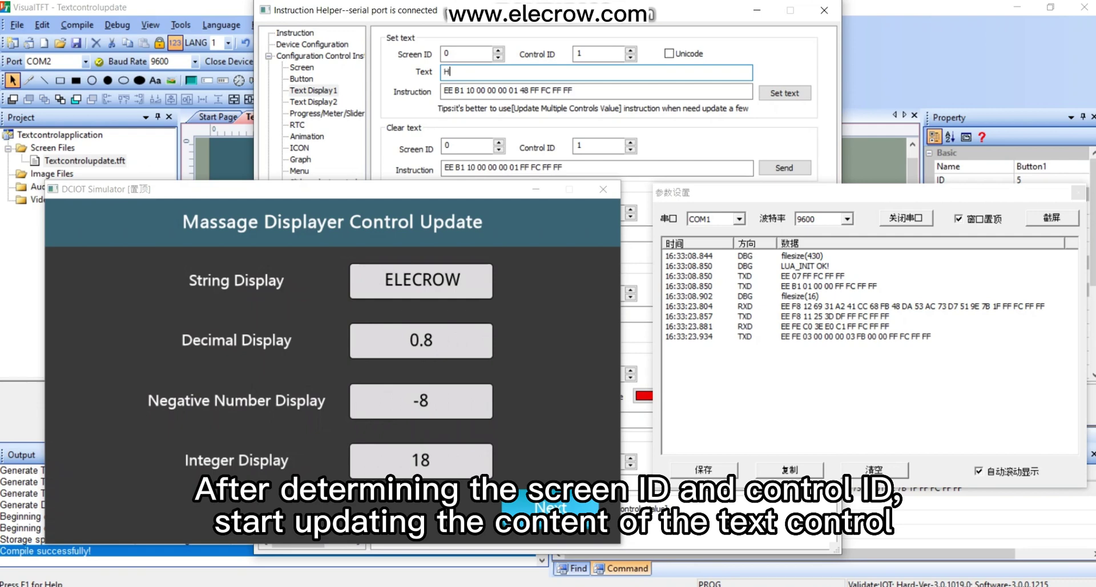
pyautogui.write('HELLO')
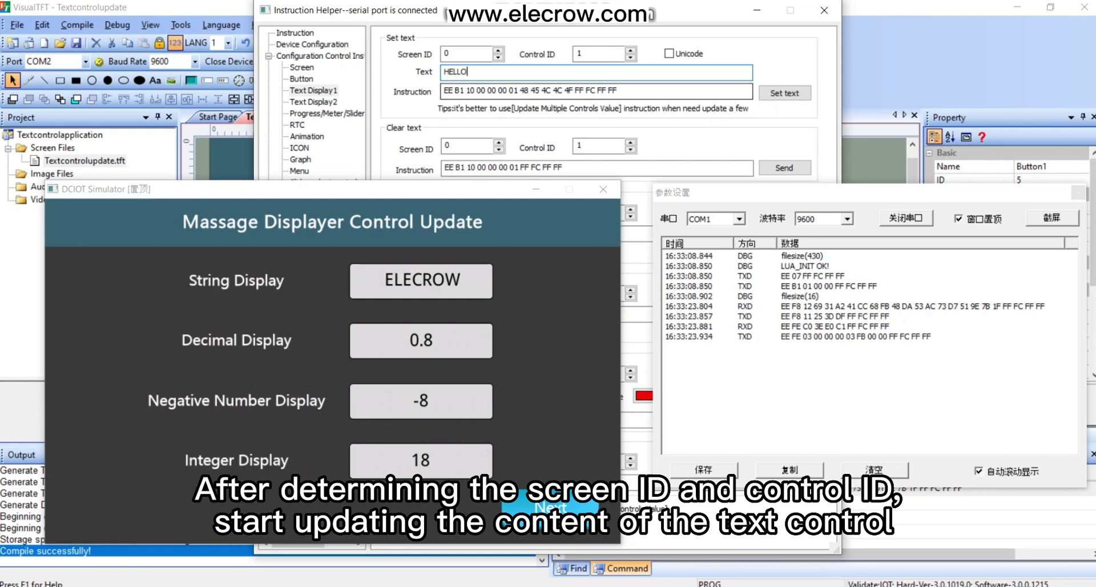
pyautogui.click(784, 93)
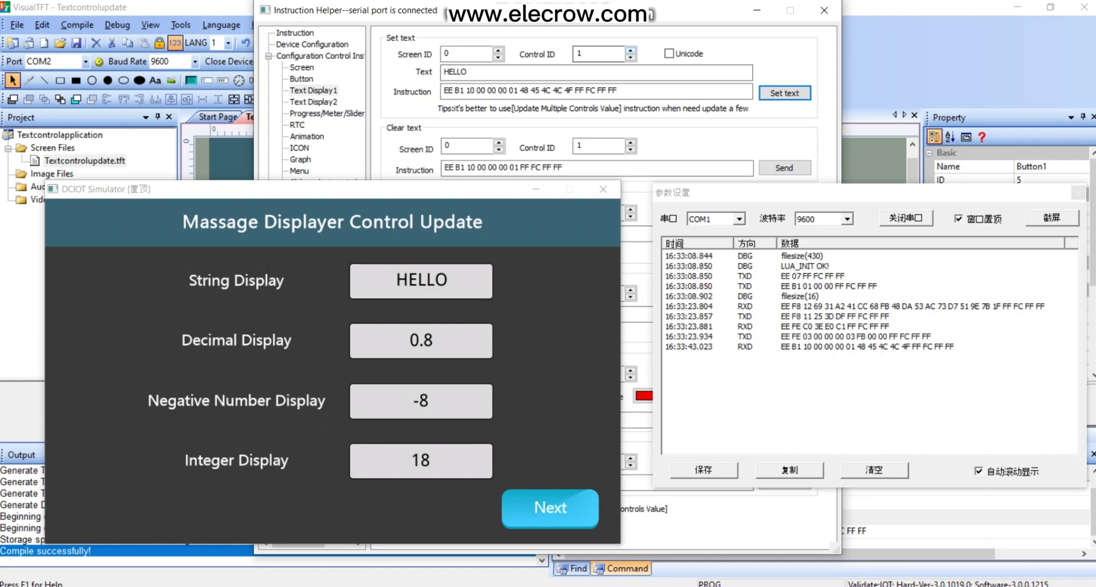
# Send a set-text instruction with the text 0.88 to control 2 on screen 0.
pyautogui.click(630, 51)
pyautogui.doubleClick(455, 73)
pyautogui.write('0.88')
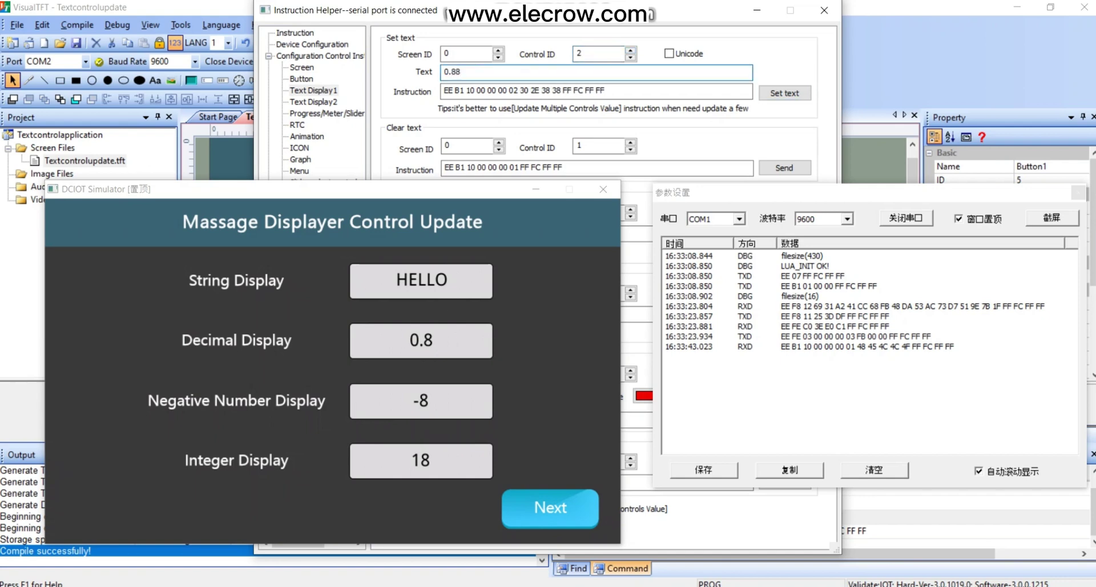
pyautogui.press('Tab')
pyautogui.press('Tab')
pyautogui.press('Return')
# Send a set-text instruction with the text 56 to control 3 on screen 0.
pyautogui.hotkey('shift', 'Tab')
pyautogui.hotkey('shift', 'Tab')
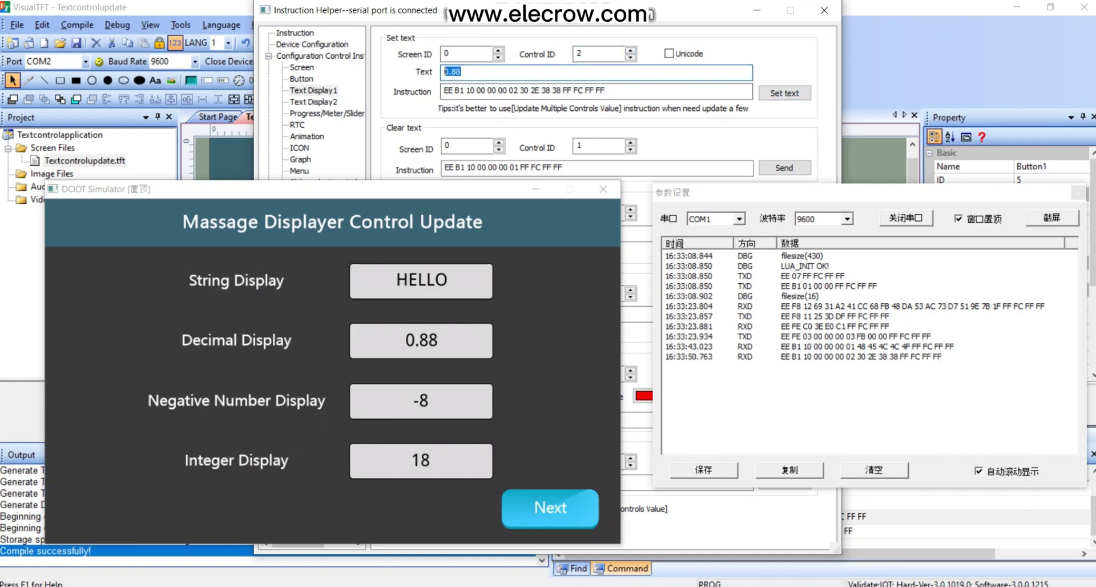
pyautogui.write('56')
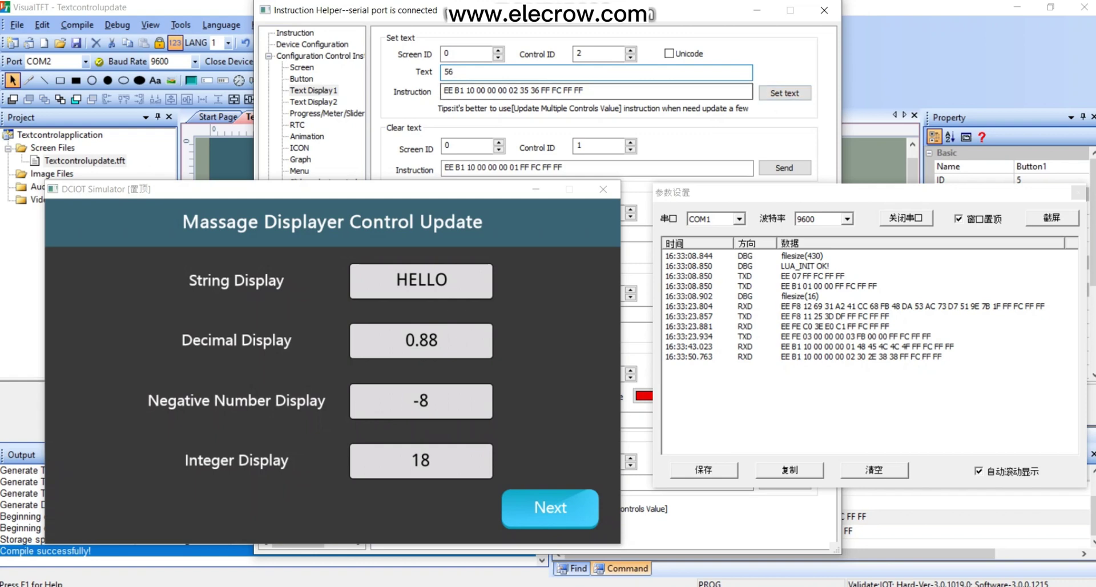
pyautogui.hotkey('shift', 'Tab')
pyautogui.press('Up')
pyautogui.press('Tab')
pyautogui.press('Tab')
pyautogui.press('Tab')
pyautogui.press('Return')
# Send a set-text instruction with the text 19 to control 4 on screen 0.
pyautogui.hotkey('shift', 'Tab')
pyautogui.hotkey('shift', 'Tab')
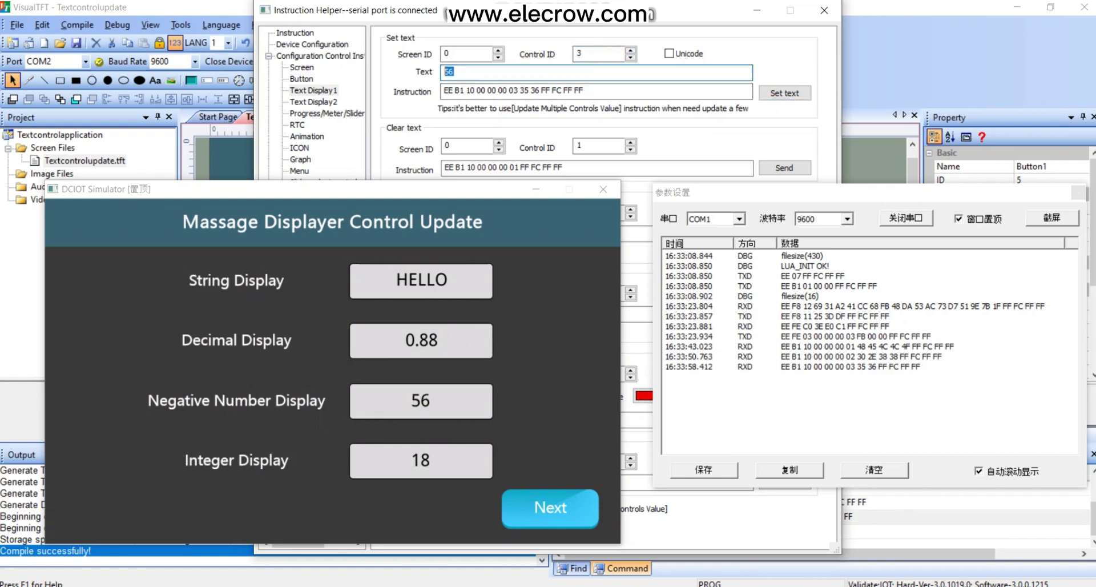
pyautogui.hotkey('shift', 'Tab')
pyautogui.press('Up')
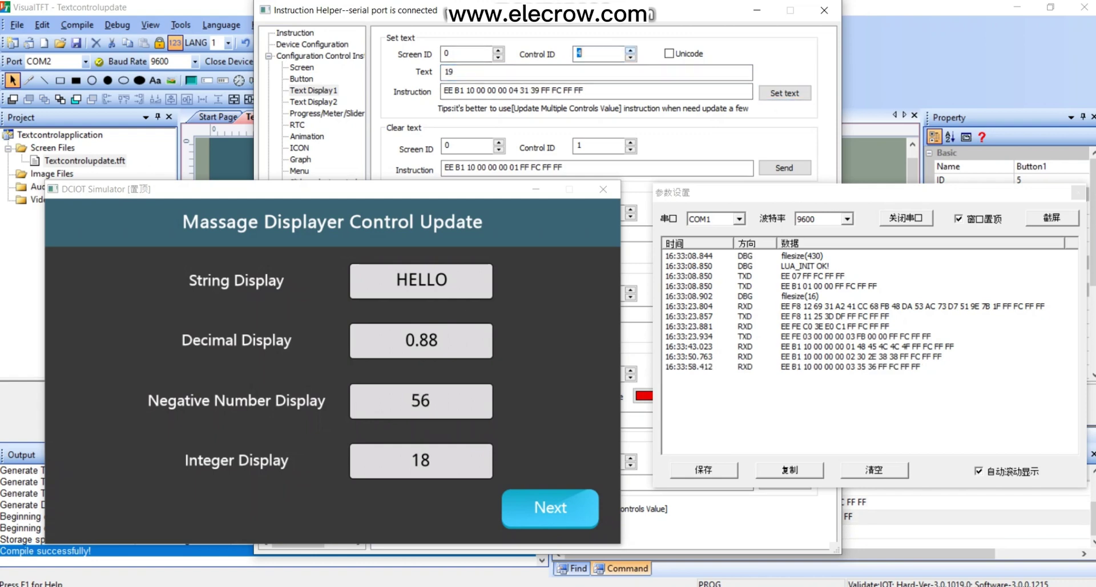
pyautogui.press('Tab')
pyautogui.press('Tab')
pyautogui.press('Tab')
pyautogui.press('Tab')
pyautogui.press('Return')
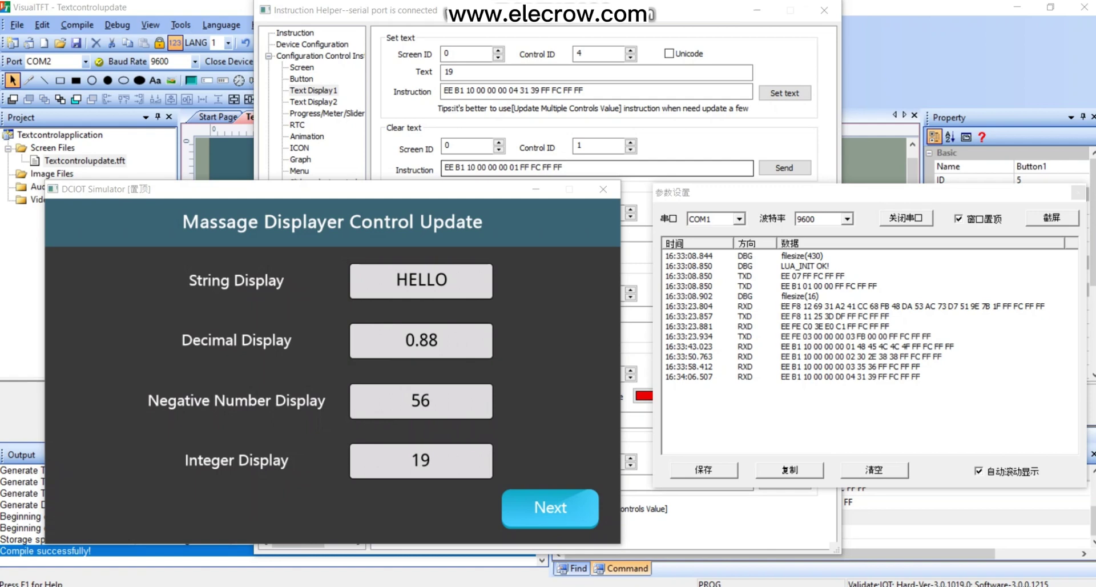
# Close the simulator and the Instruction Helper and return to the screen design.
pyautogui.click(603, 189)
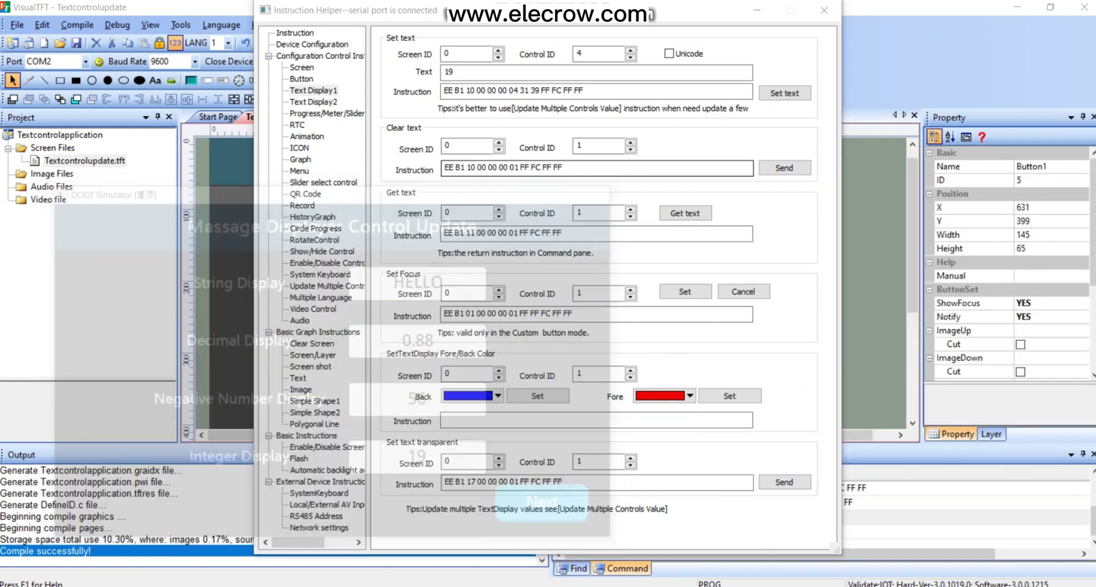
pyautogui.click(824, 10)
pyautogui.scroll(-4, 497, 283)
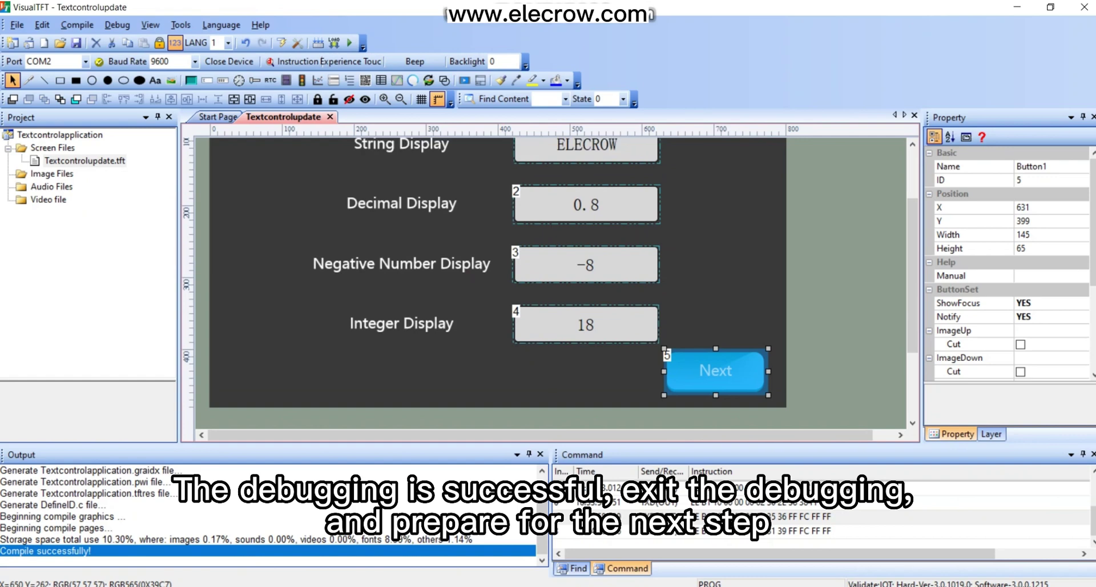
pyautogui.click(678, 250)
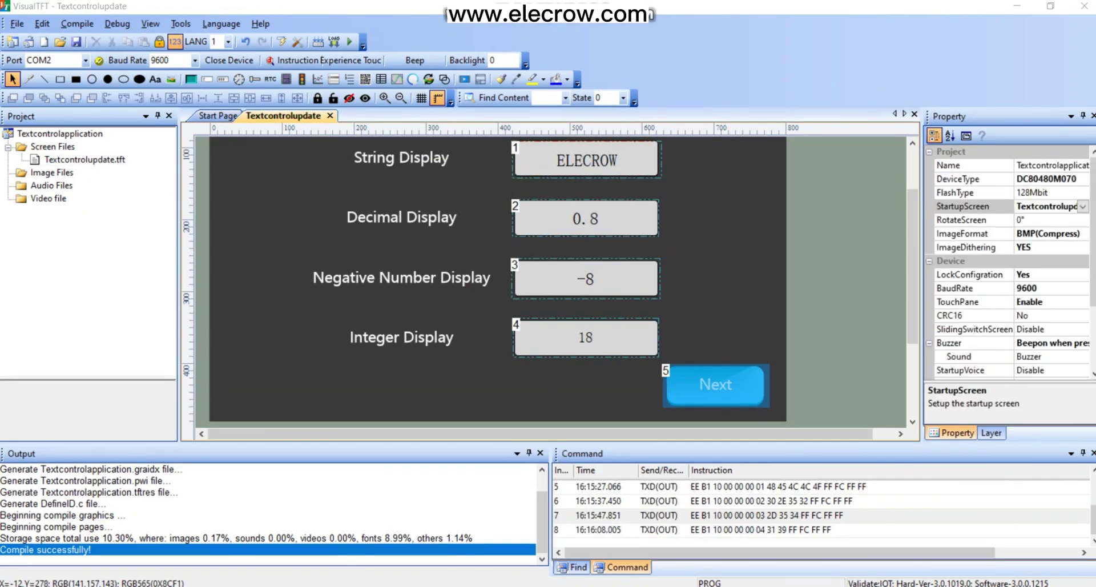
# Add a new screen to the project's screen files and rename it Textcontrolinput.
pyautogui.rightClick(62, 148)
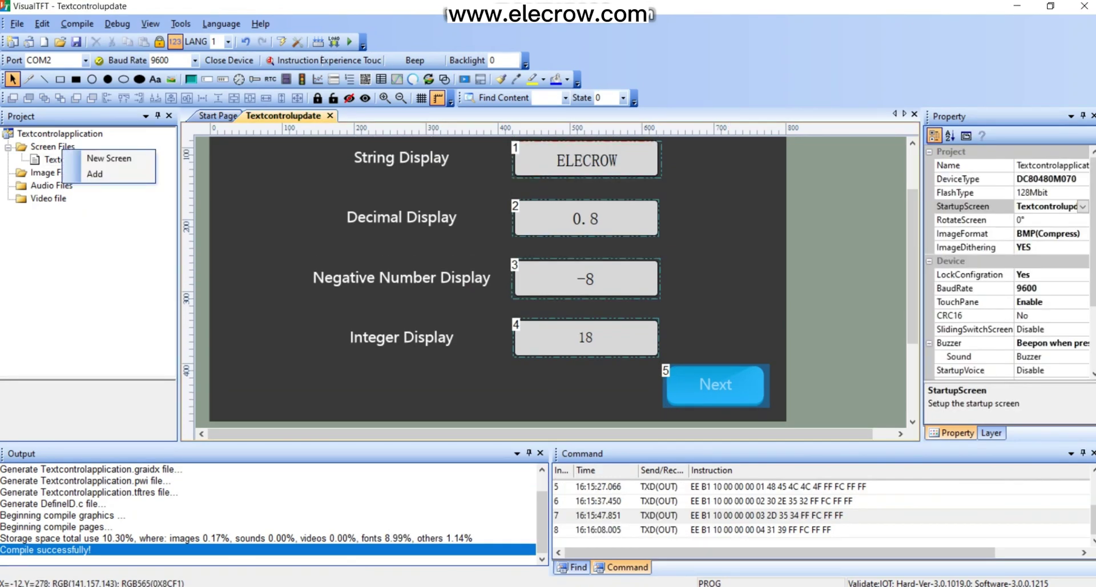
pyautogui.click(108, 158)
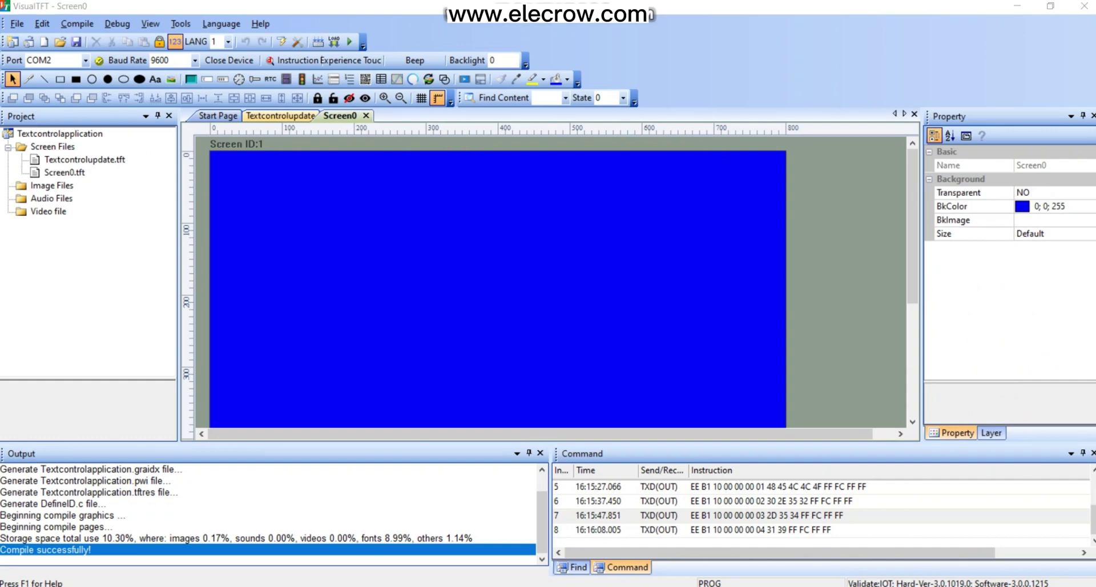
pyautogui.rightClick(70, 173)
pyautogui.click(105, 228)
pyautogui.moveTo(74, 172); pyautogui.dragTo(42, 148)
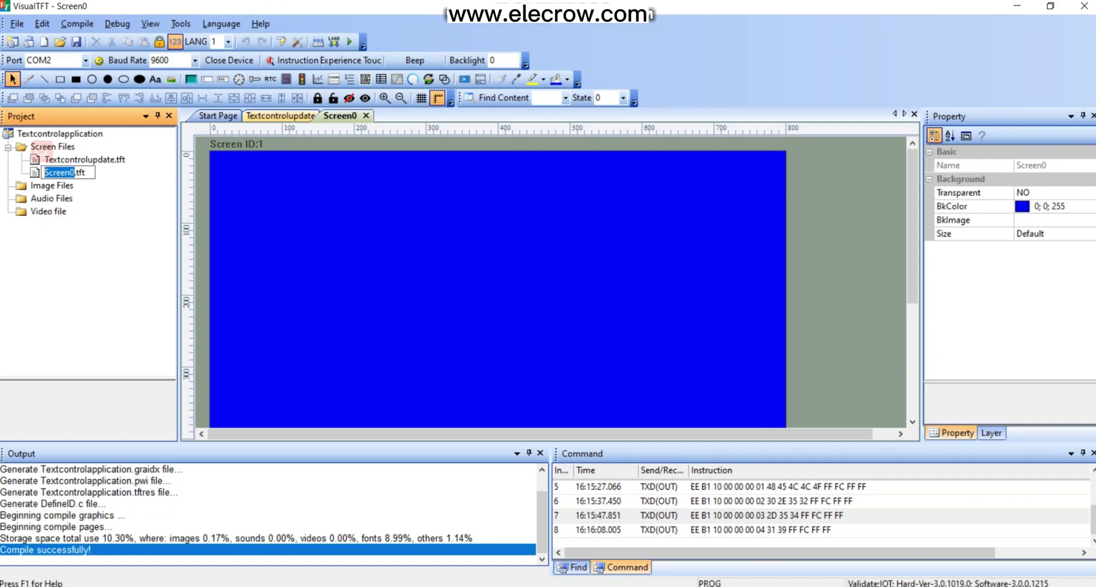
pyautogui.rightClick(44, 166)
pyautogui.click(69, 233)
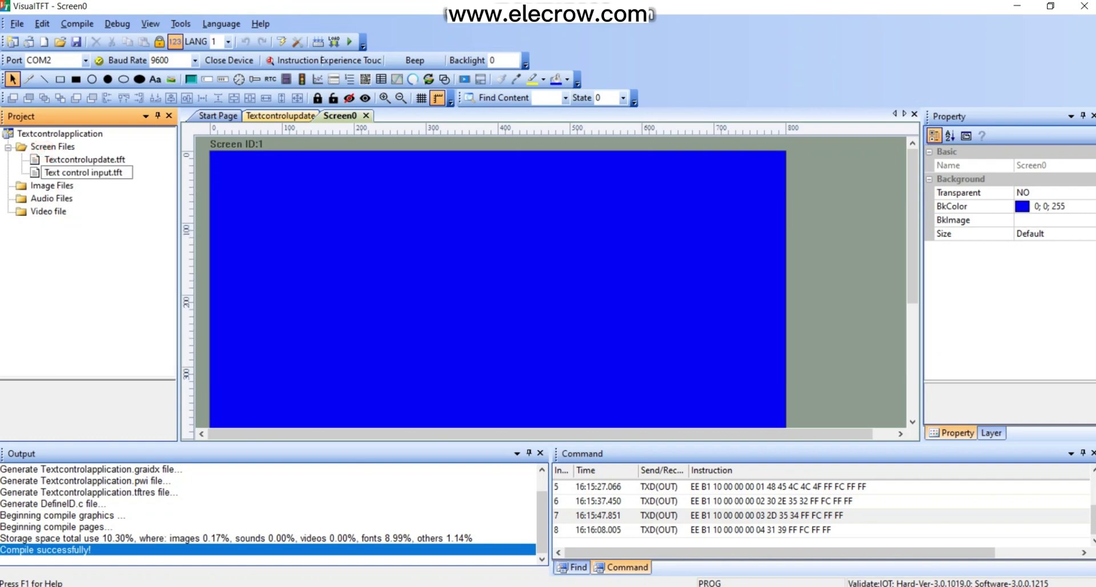
pyautogui.press('BackSpace')
pyautogui.press('Return')
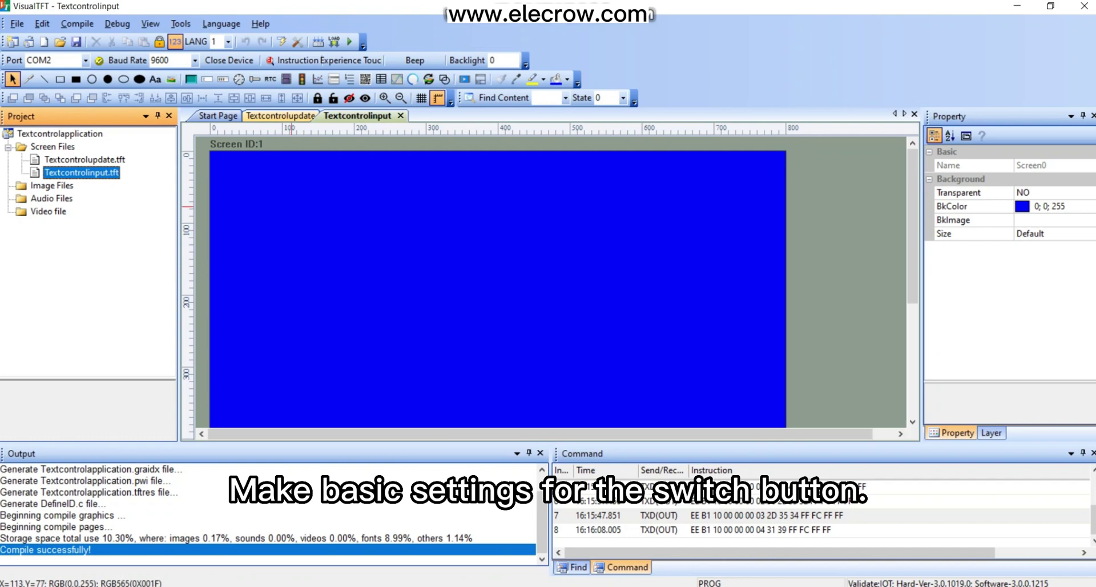
# On the Textcontrolupdate screen, set ShowFocus to NO for the Next button.
pyautogui.click(85, 160)
pyautogui.doubleClick(84, 160)
pyautogui.click(715, 385)
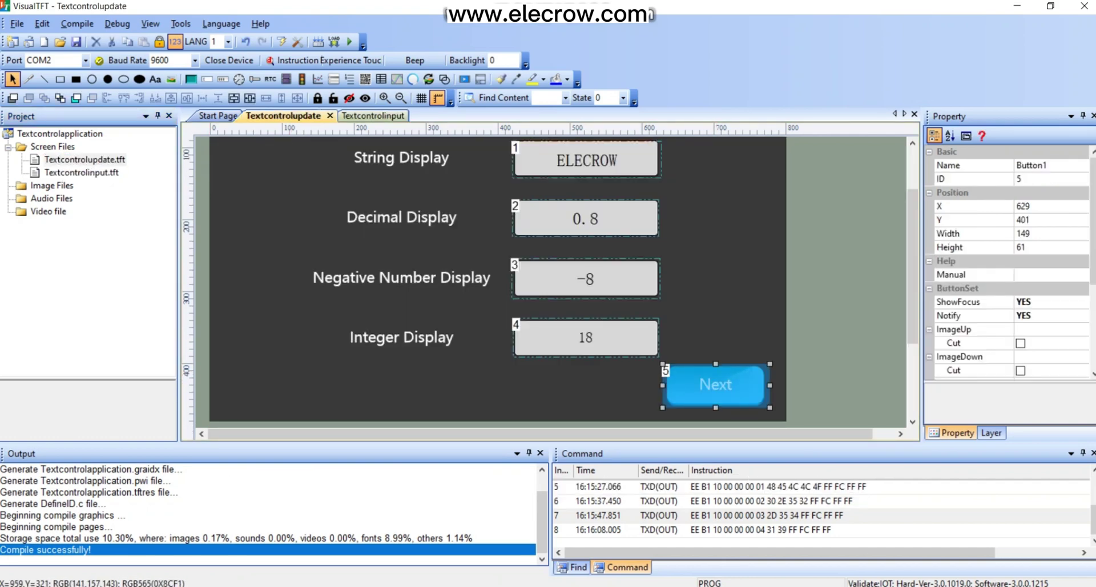
pyautogui.click(1051, 302)
pyautogui.click(1051, 315)
# Use Text control update pressed.jpg as the Next button's ImageDown and enable Cut for that image.
pyautogui.scroll(-2, 1051, 303)
pyautogui.click(1051, 274)
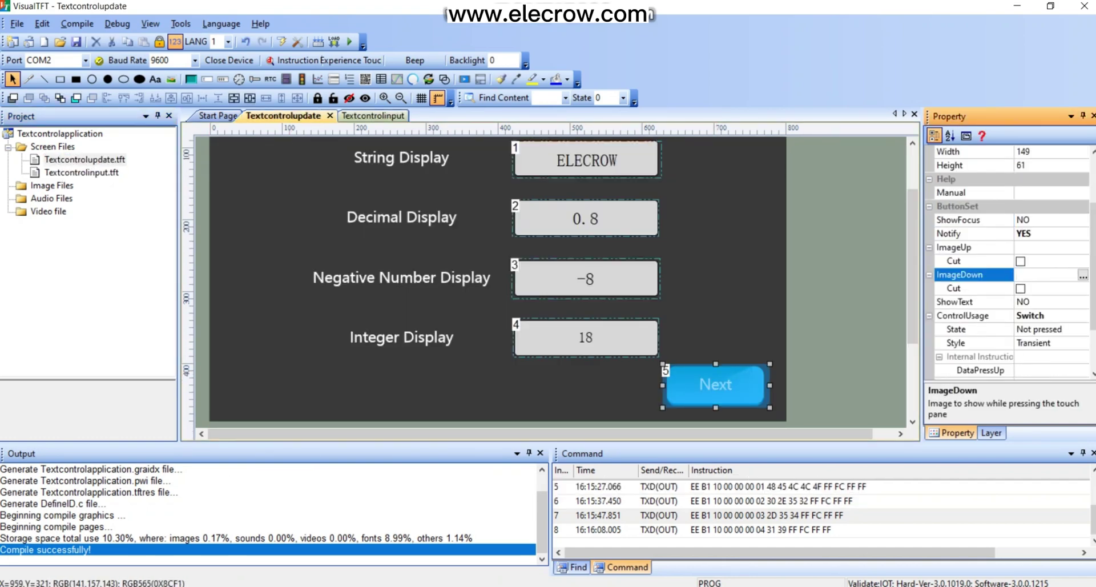
pyautogui.click(1082, 276)
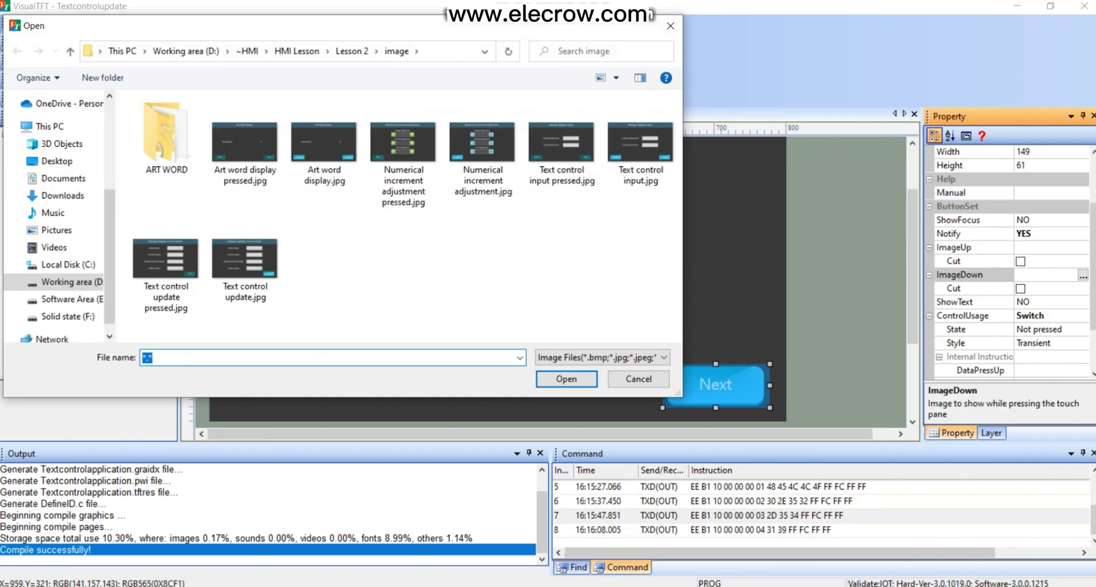
pyautogui.click(166, 257)
pyautogui.click(566, 378)
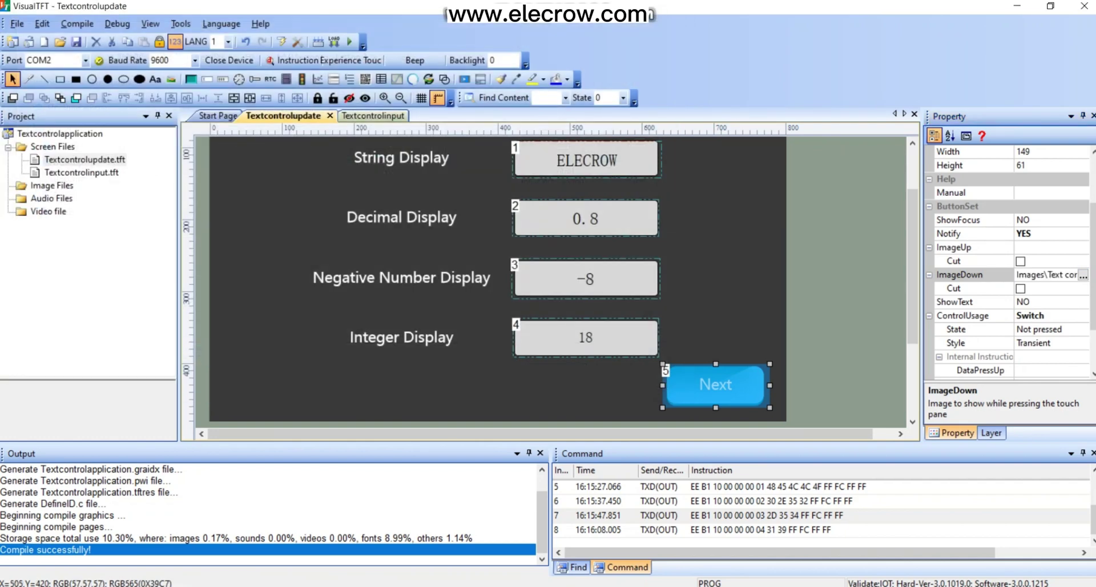
pyautogui.scroll(-1, 1051, 261)
pyautogui.click(1051, 260)
# Set the Next button's ControlUsage to ChangeScreen with Textcontrolinput as the target screen.
pyautogui.click(1051, 274)
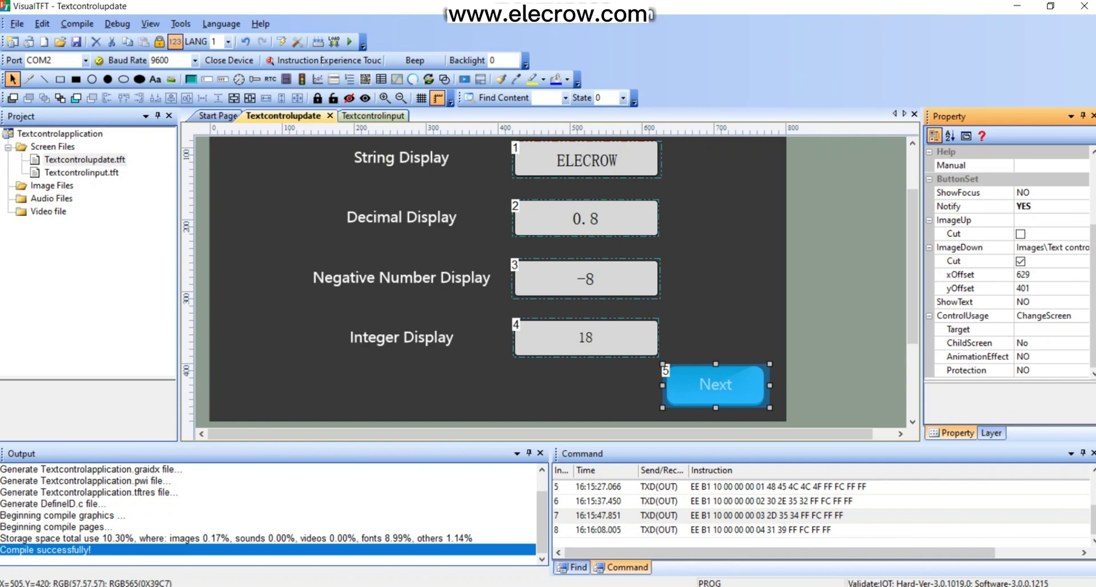
pyautogui.click(1051, 330)
pyautogui.click(1029, 369)
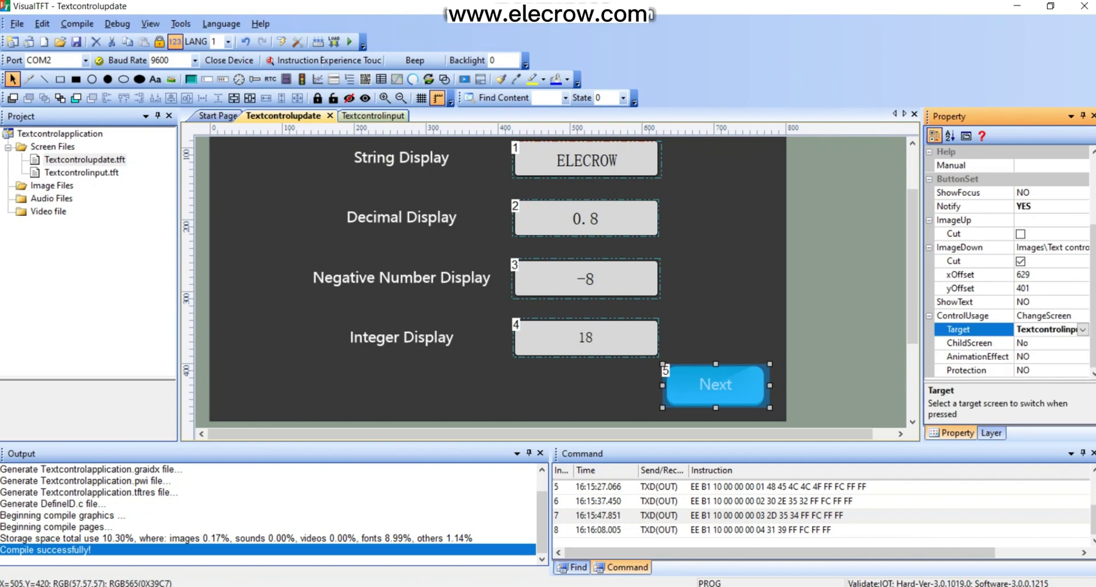
pyautogui.click(565, 377)
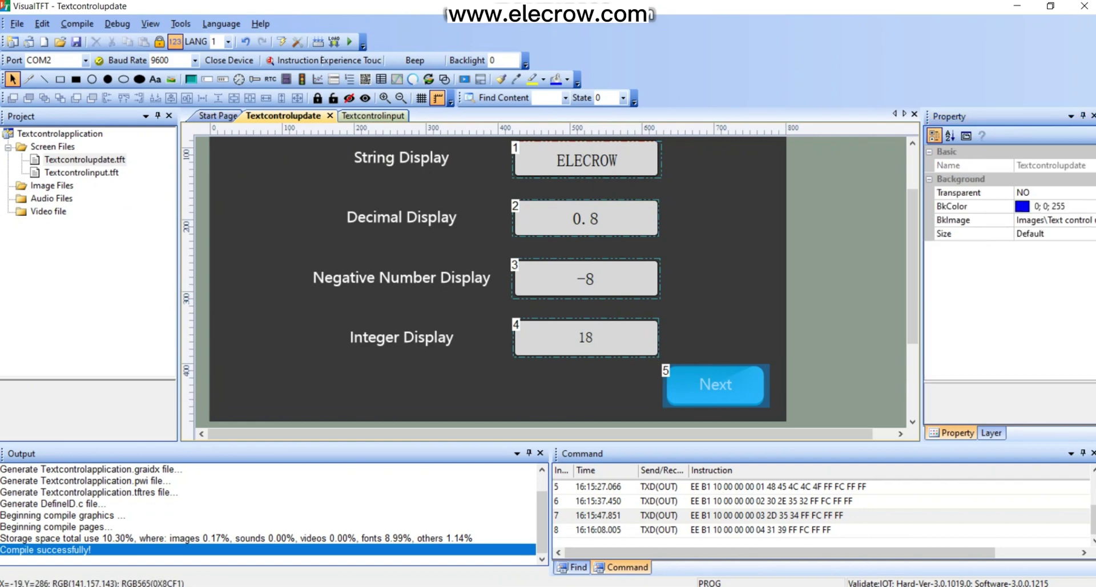
# Open the Textcontrolinput screen and set its background image to Text control input.jpg.
pyautogui.doubleClick(81, 172)
pyautogui.click(829, 259)
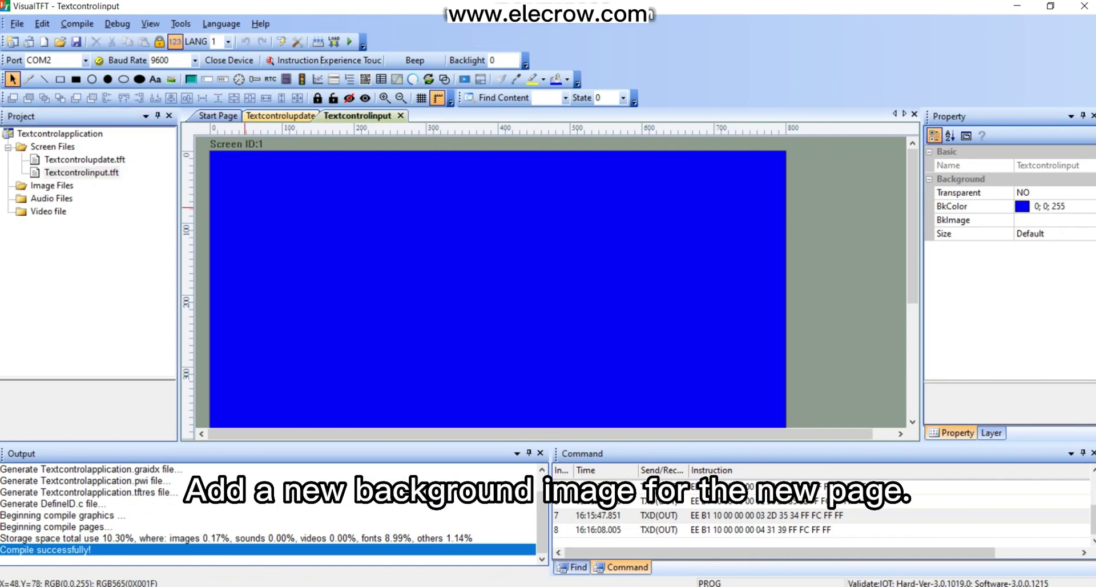
pyautogui.click(1050, 220)
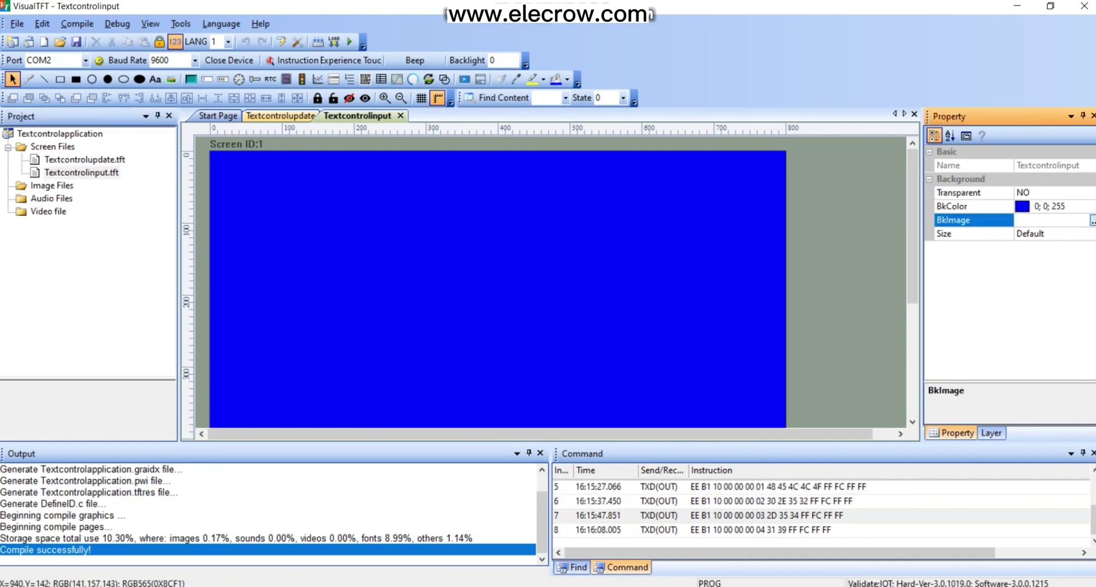
pyautogui.click(1092, 220)
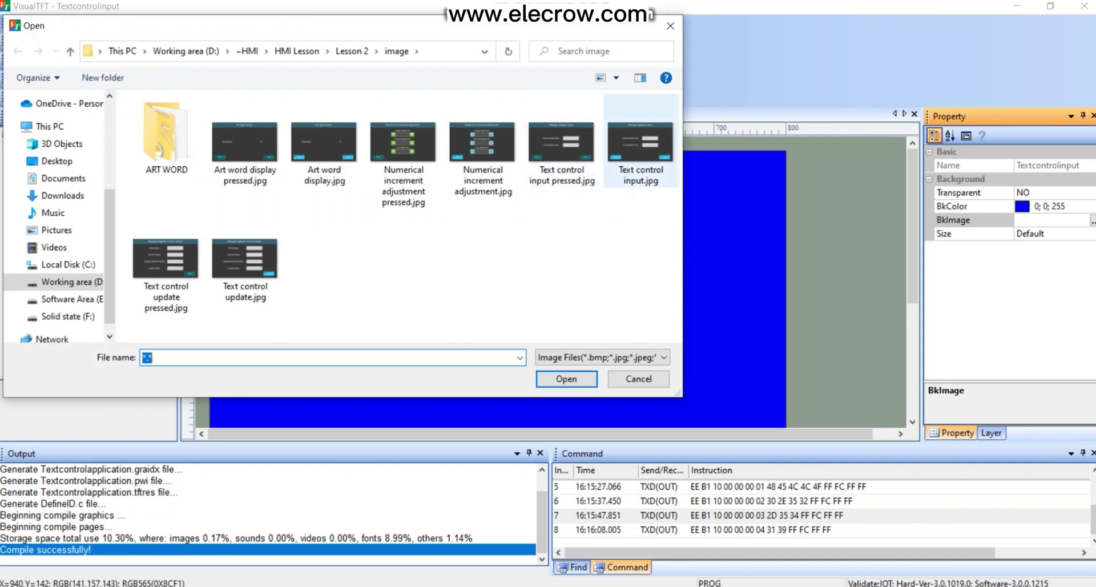
pyautogui.click(641, 145)
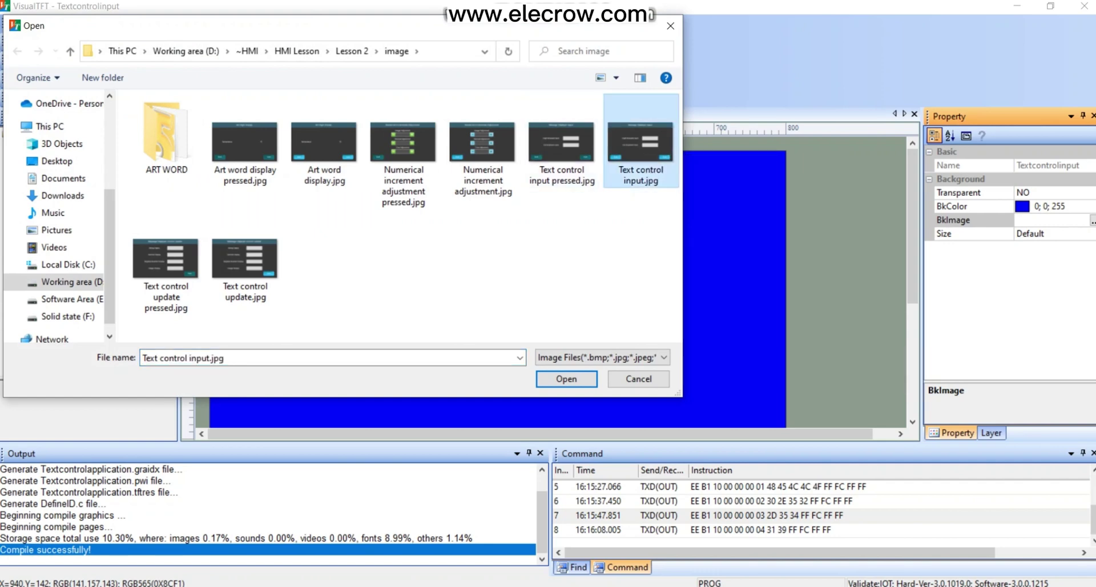
pyautogui.click(542, 377)
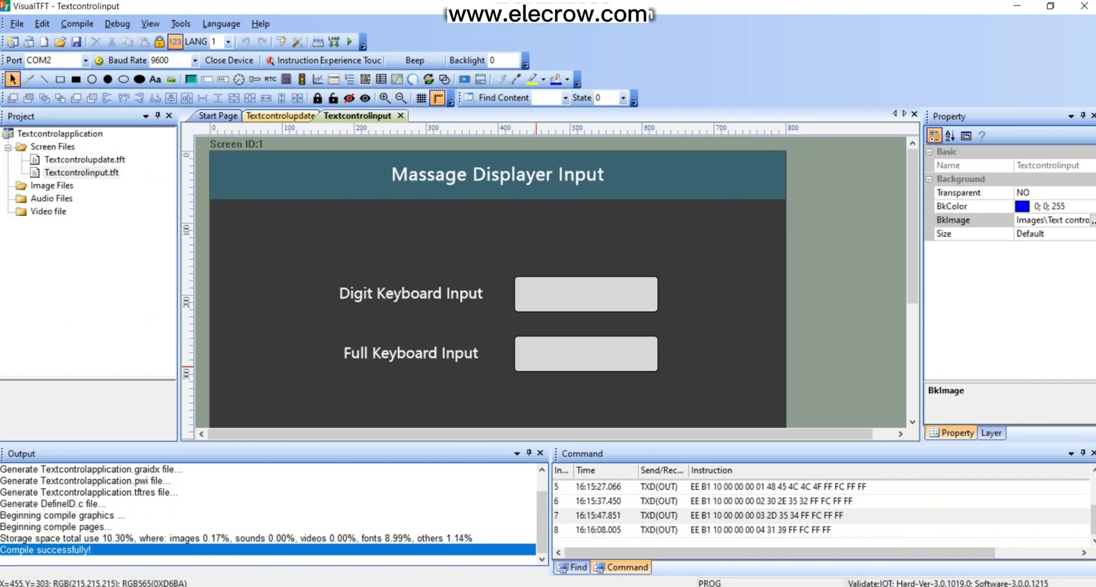
# Place text display controls over the Digit Keyboard Input and Full Keyboard Input boxes, about 204 by 55 and 205 by 57.
pyautogui.scroll(-2, 535, 365)
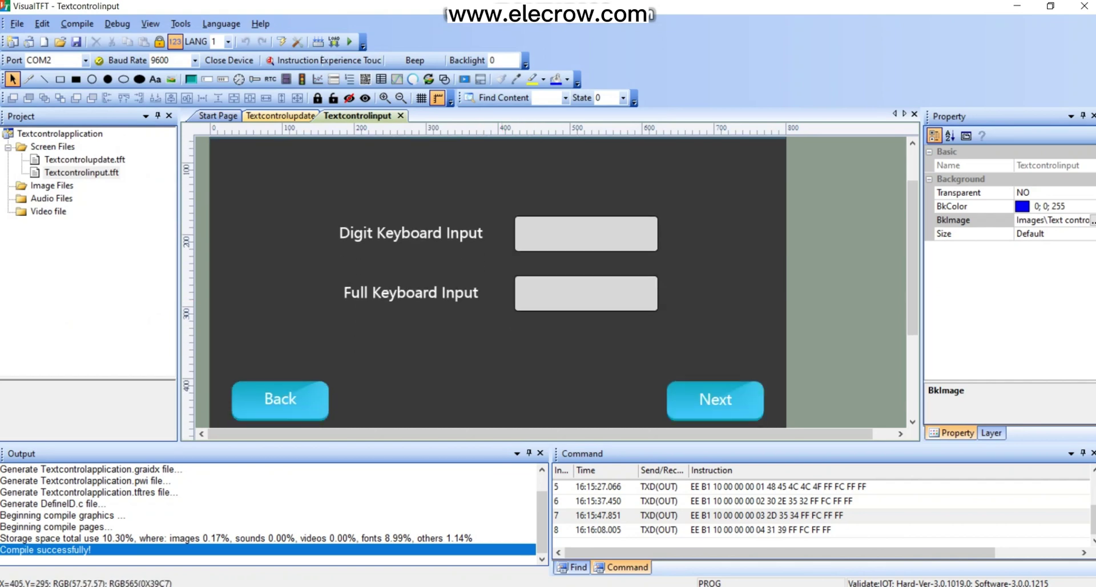
pyautogui.click(206, 78)
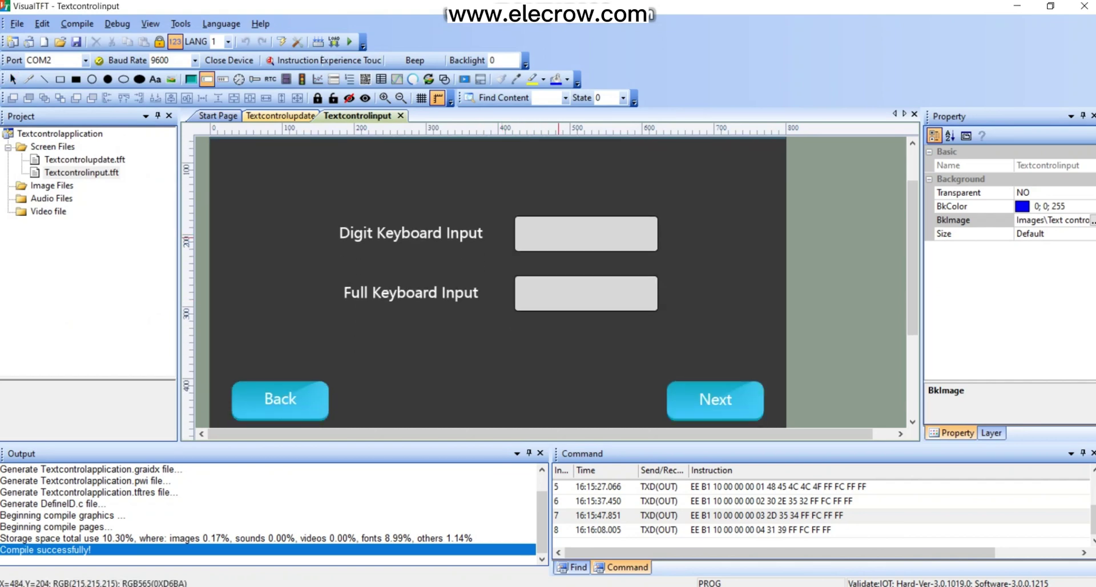
pyautogui.moveTo(512, 217); pyautogui.dragTo(658, 253)
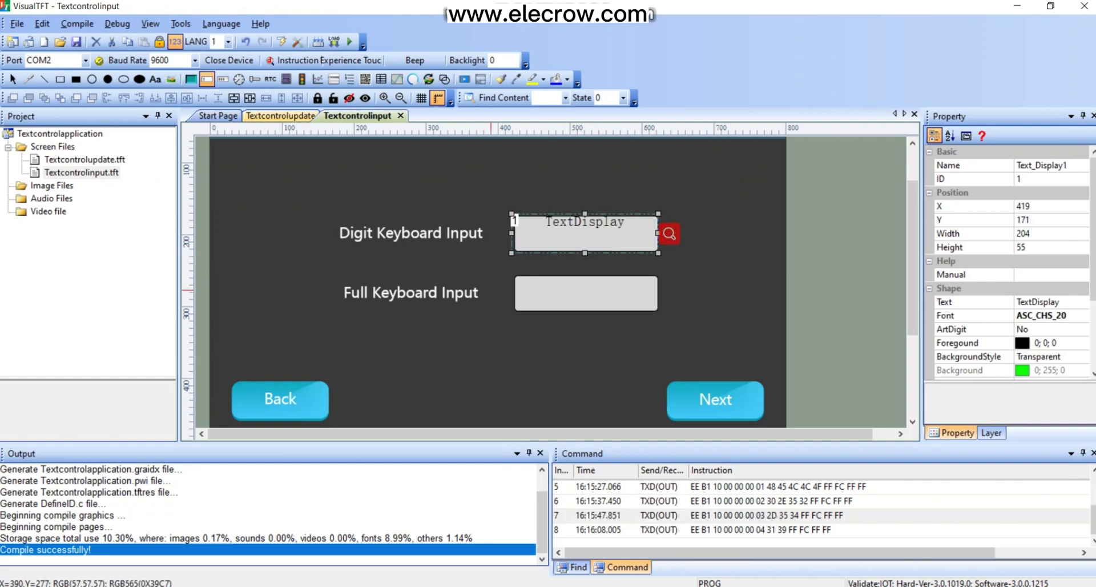
pyautogui.moveTo(512, 273); pyautogui.dragTo(661, 315)
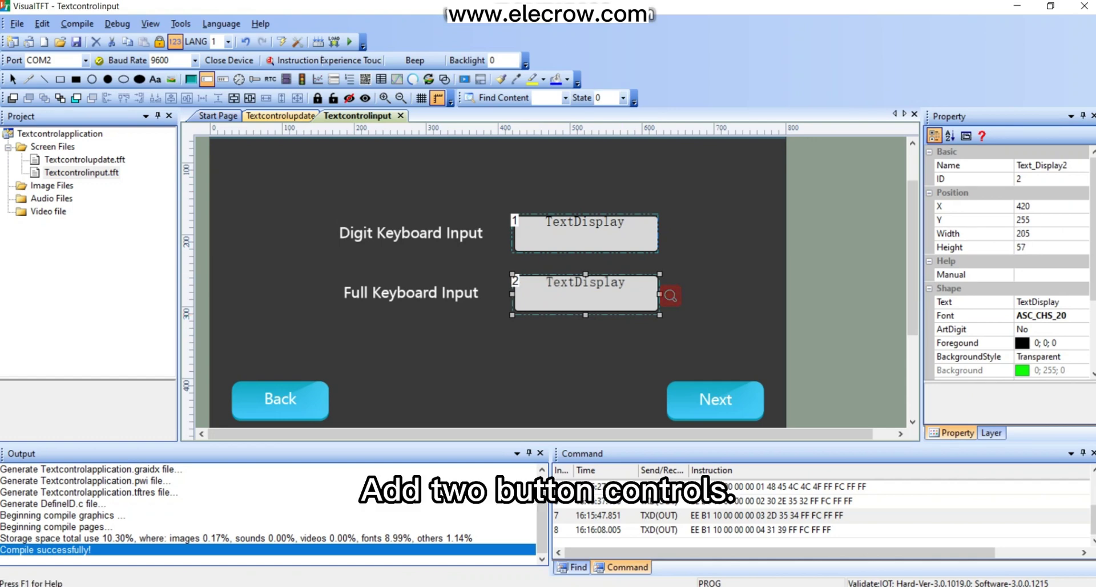
# Place button controls over the Back and Next graphics, the Next one about 146 by 56.
pyautogui.click(191, 79)
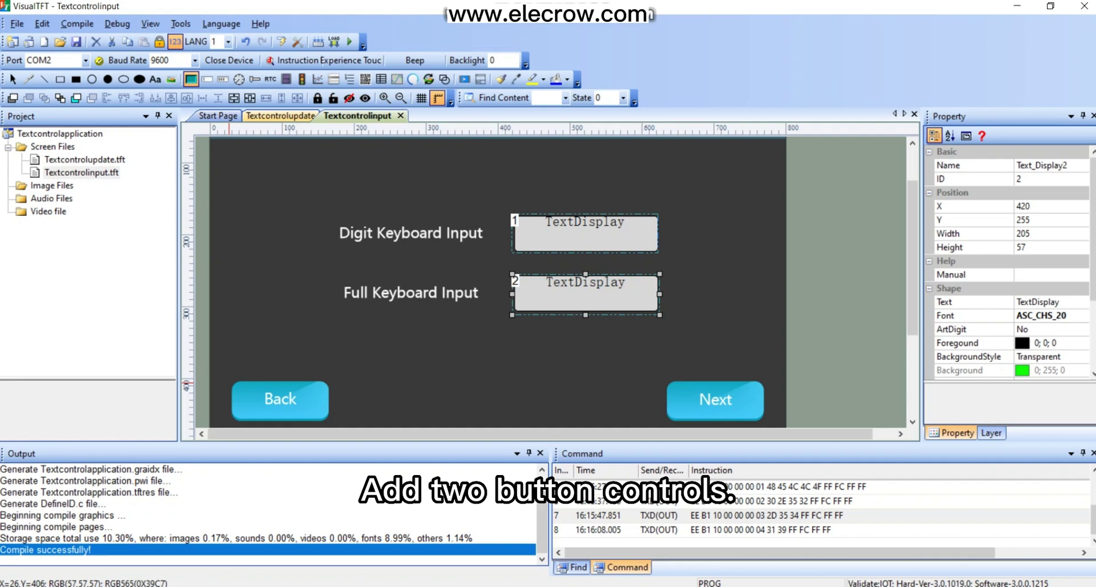
pyautogui.moveTo(229, 376); pyautogui.dragTo(335, 424)
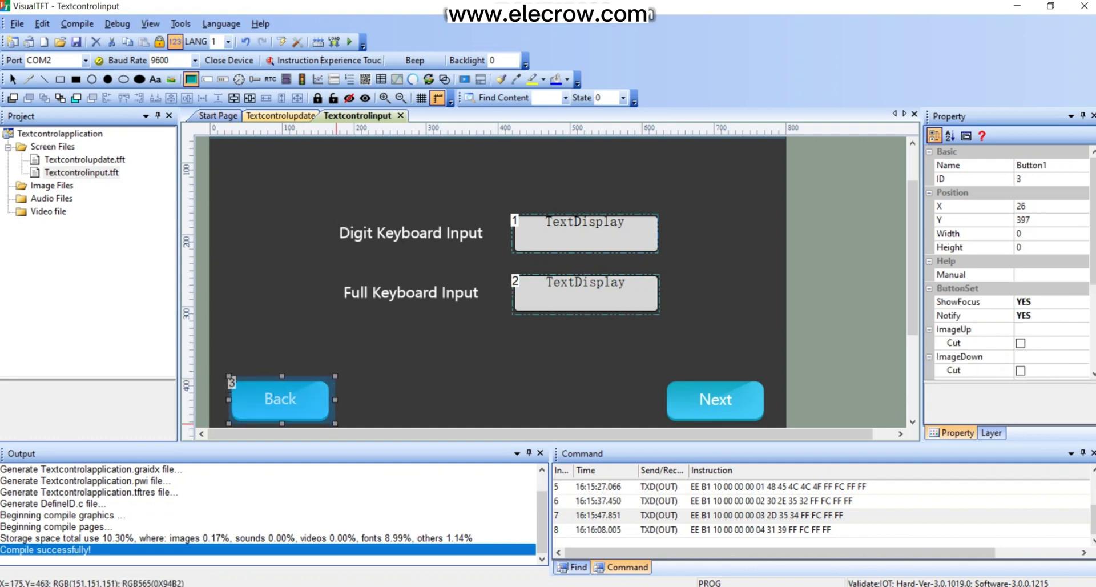
pyautogui.moveTo(664, 380); pyautogui.dragTo(778, 401)
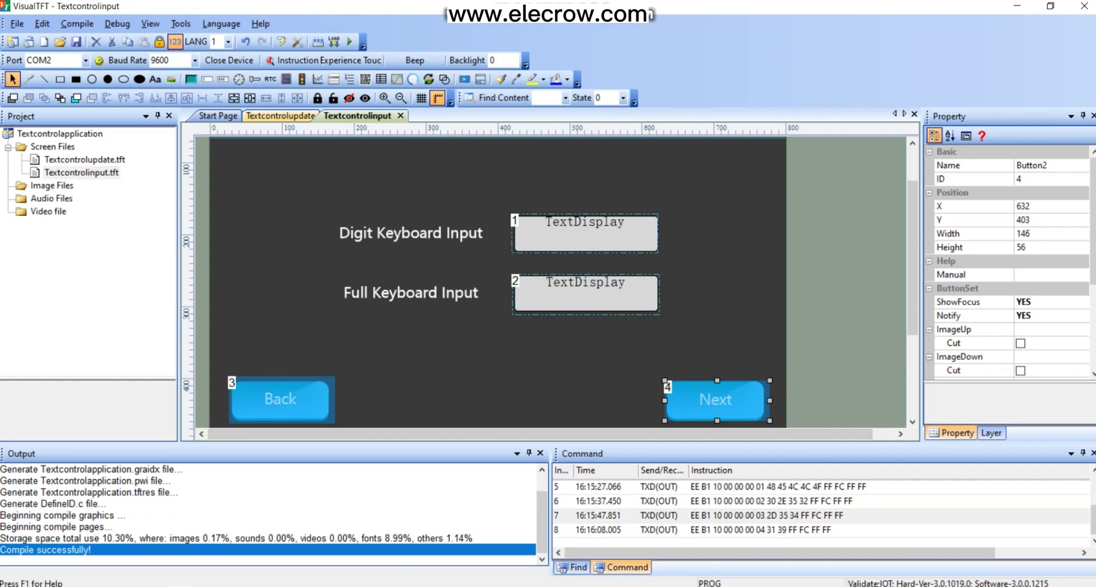
# Set the text of the Digit Keyboard Input text display to 88.
pyautogui.click(599, 235)
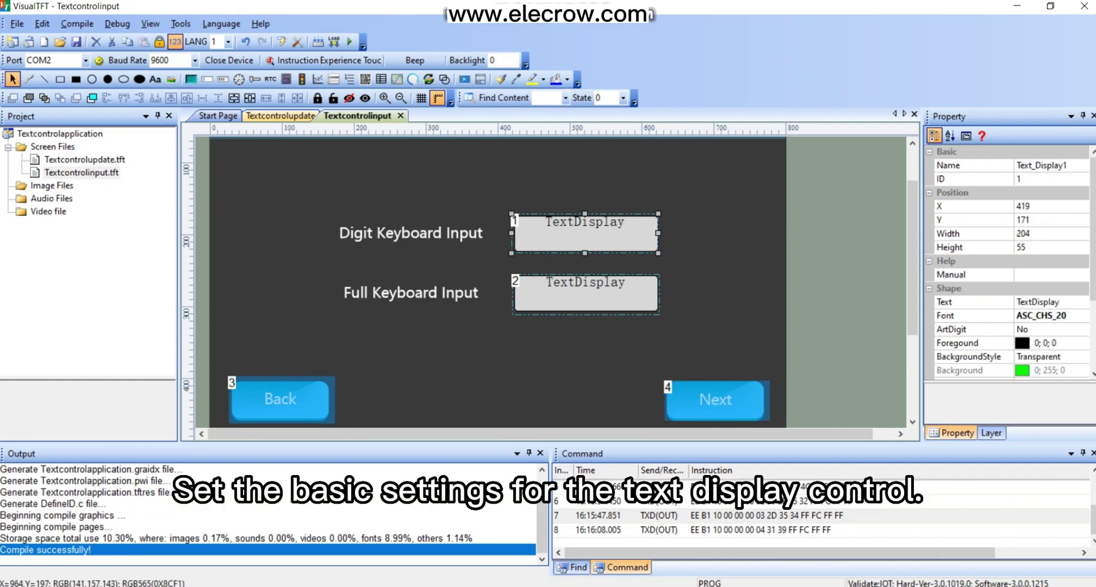
pyautogui.scroll(-1, 1007, 261)
pyautogui.click(1039, 260)
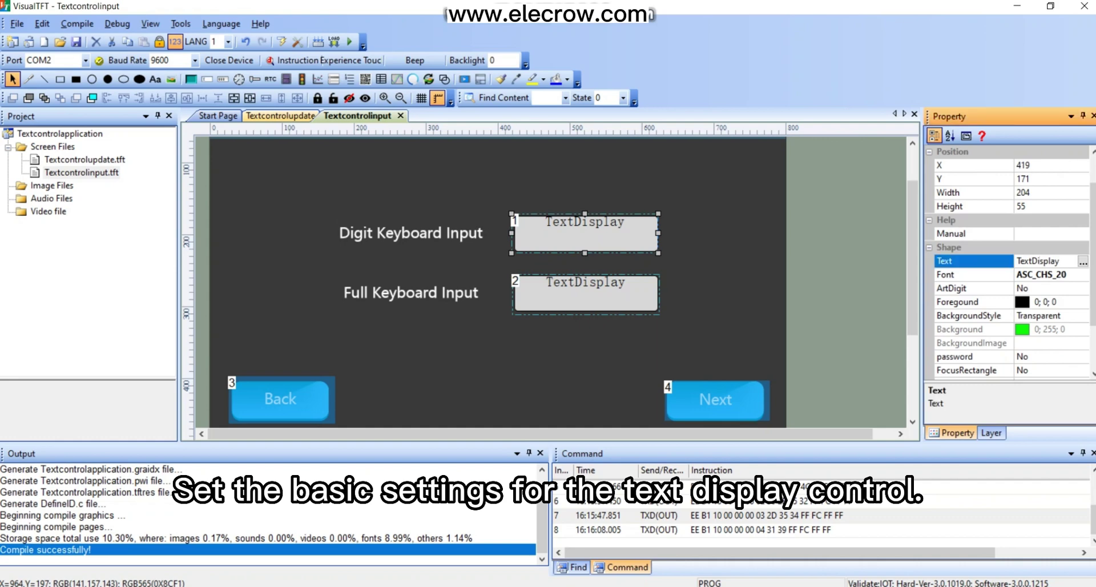
pyautogui.doubleClick(1039, 261)
pyautogui.write('88')
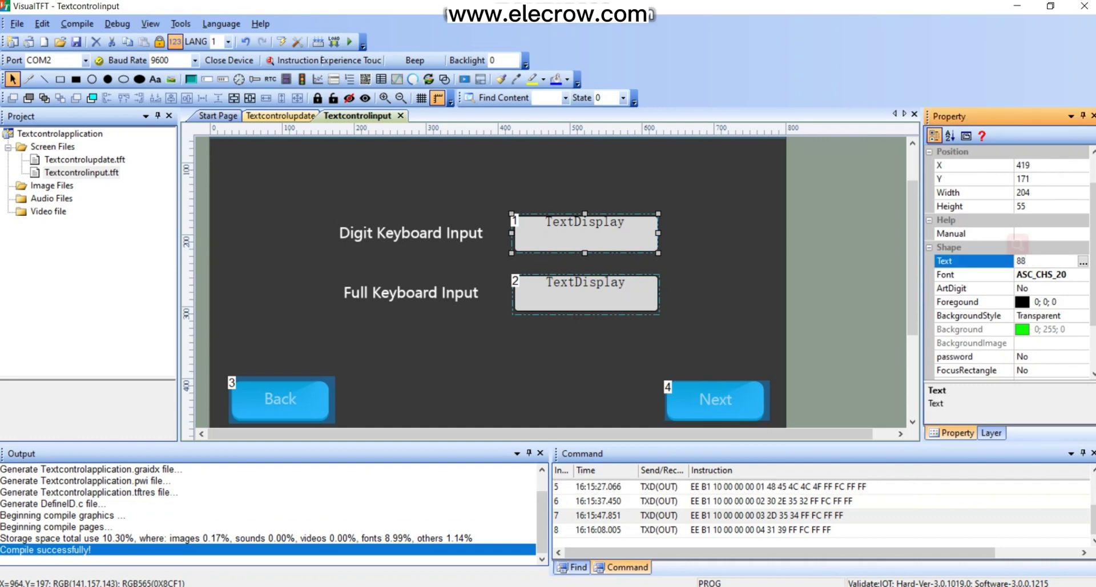
# Set the Digit Keyboard Input text display's font to ASC_CHS_24 and its vertical alignment to Center.
pyautogui.click(1027, 274)
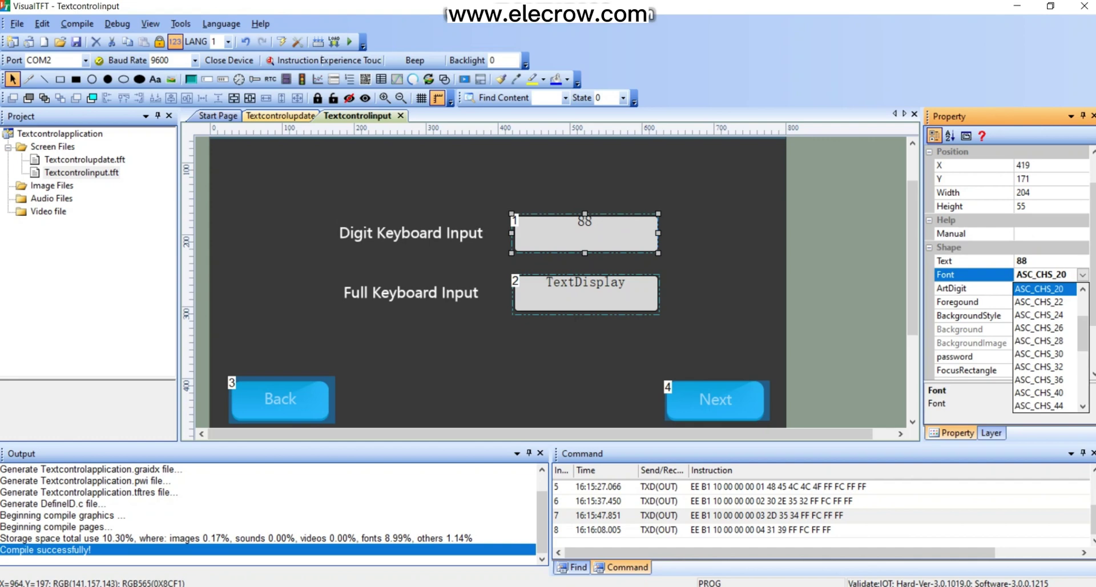
pyautogui.click(1038, 315)
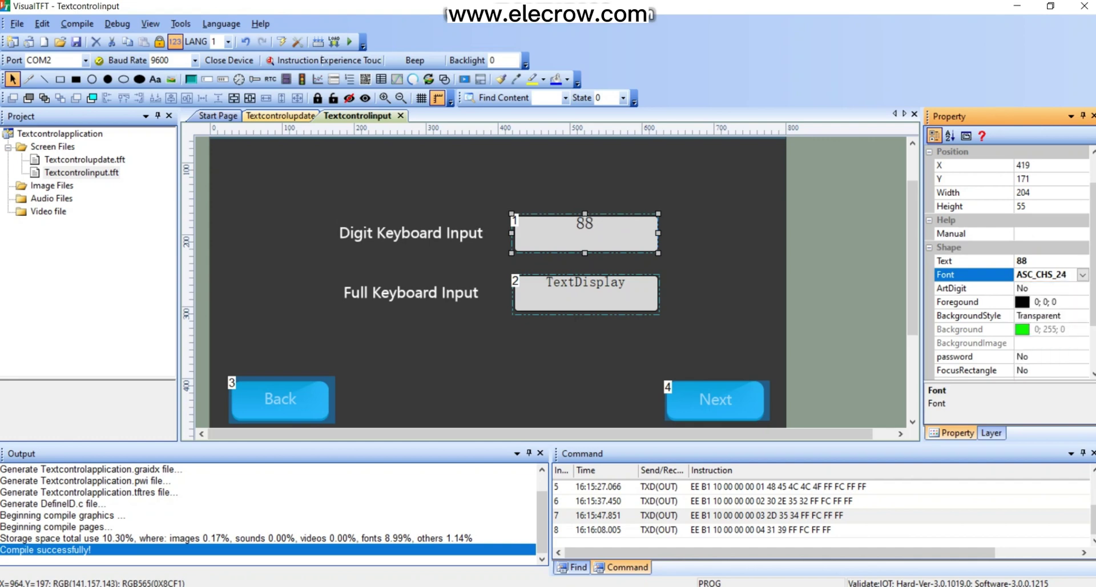
pyautogui.scroll(-2, 1039, 320)
pyautogui.click(1038, 329)
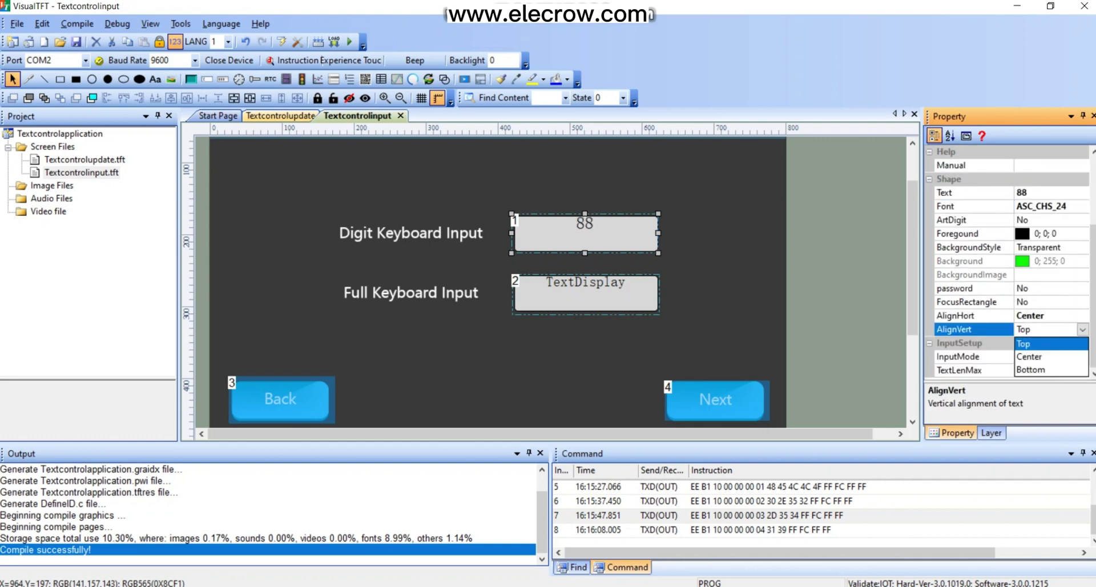
pyautogui.click(1030, 357)
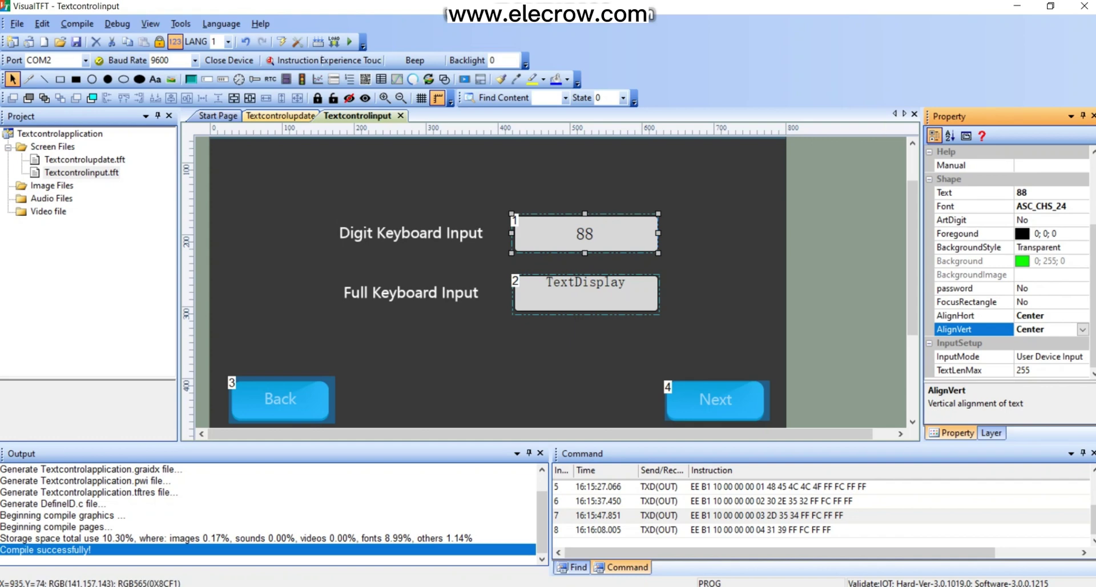
# Set the digit text display's input mode to System Keyboard with the Digit Keyboard type.
pyautogui.click(1049, 356)
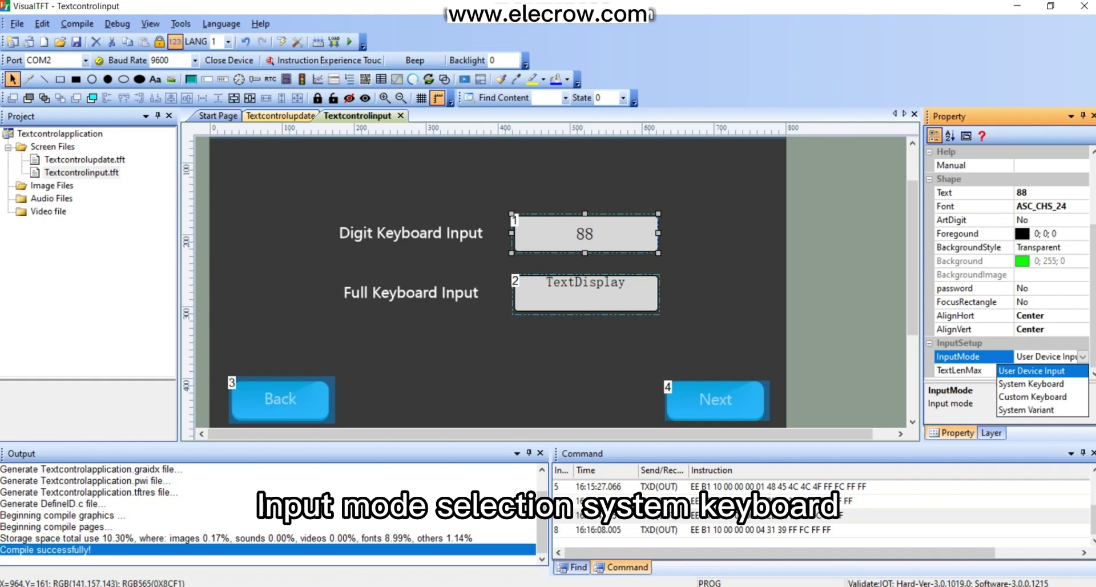
pyautogui.click(1038, 384)
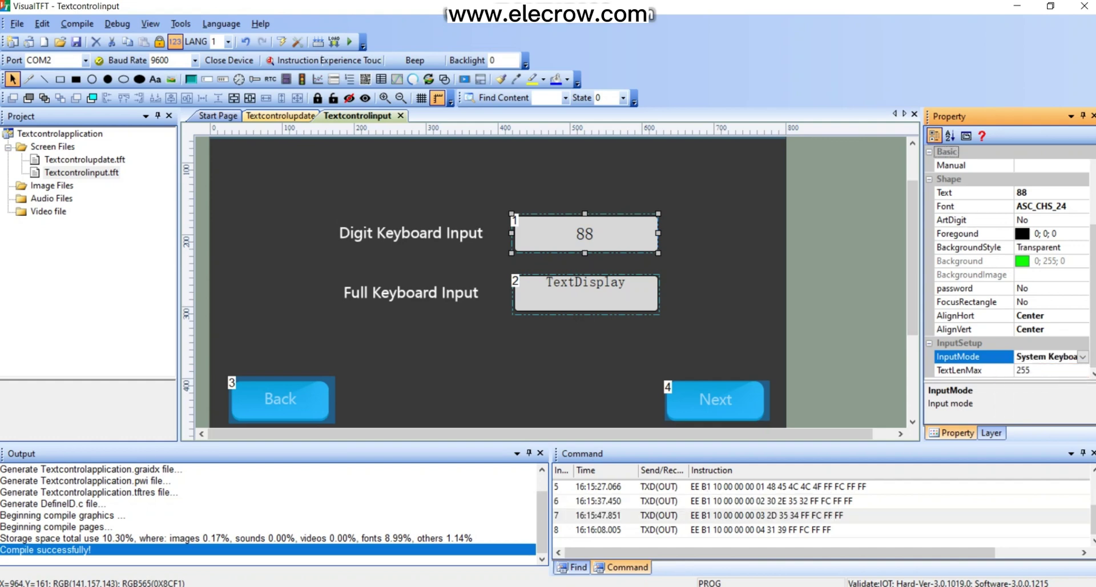
pyautogui.scroll(-4, 1010, 262)
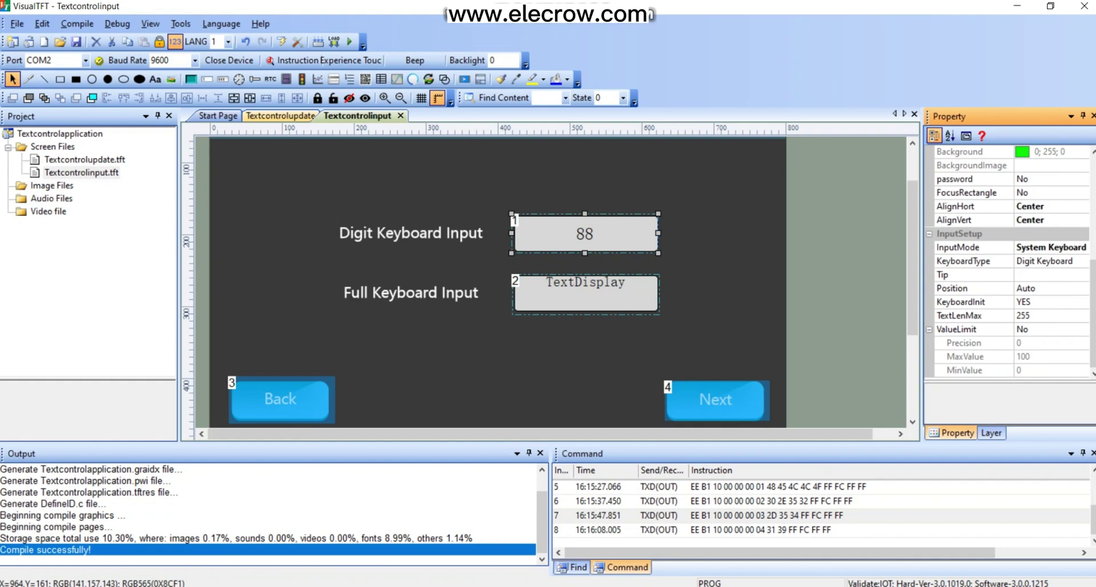
pyautogui.click(1048, 261)
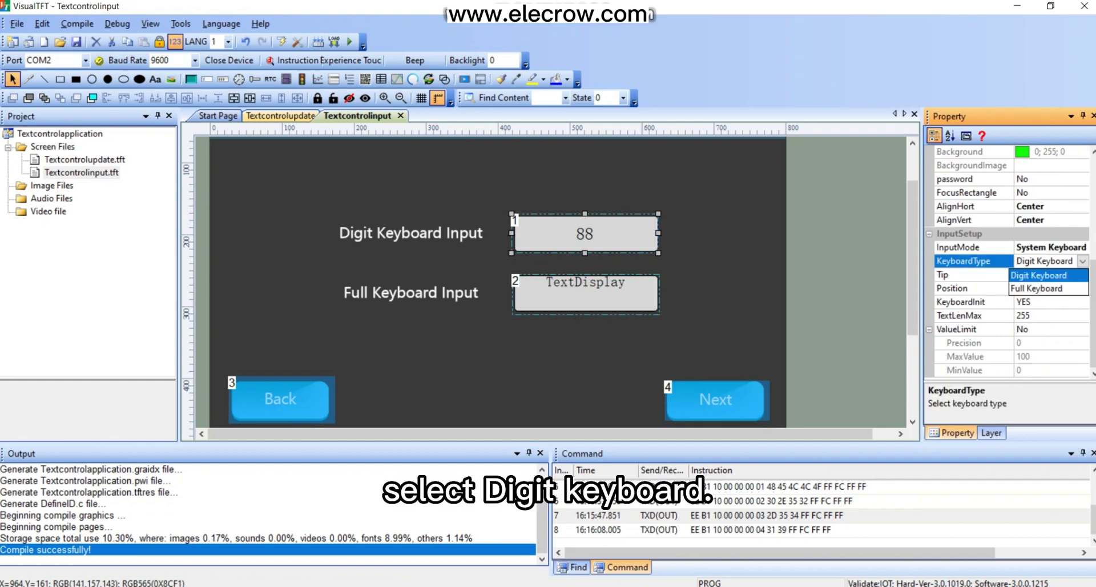
pyautogui.click(1042, 274)
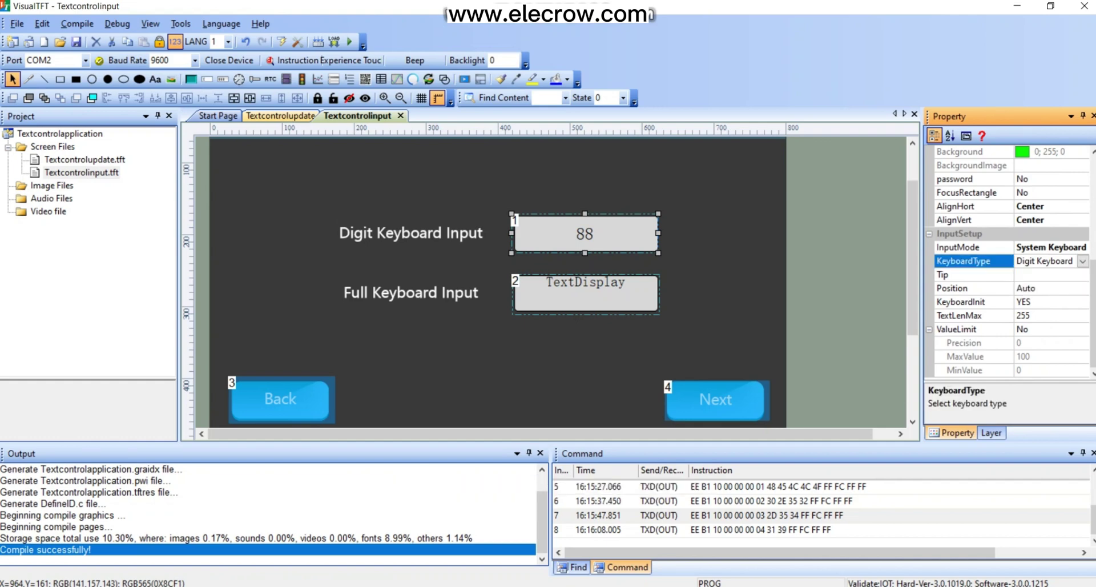
# Set the digit text display's keyboard tip to "Please input".
pyautogui.click(1043, 274)
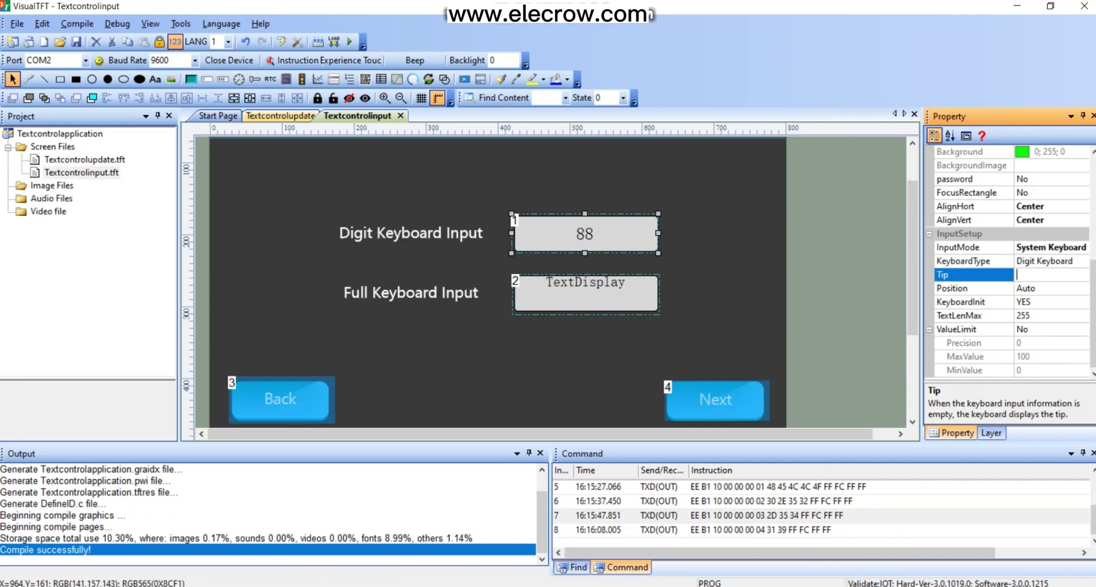
pyautogui.write('Please')
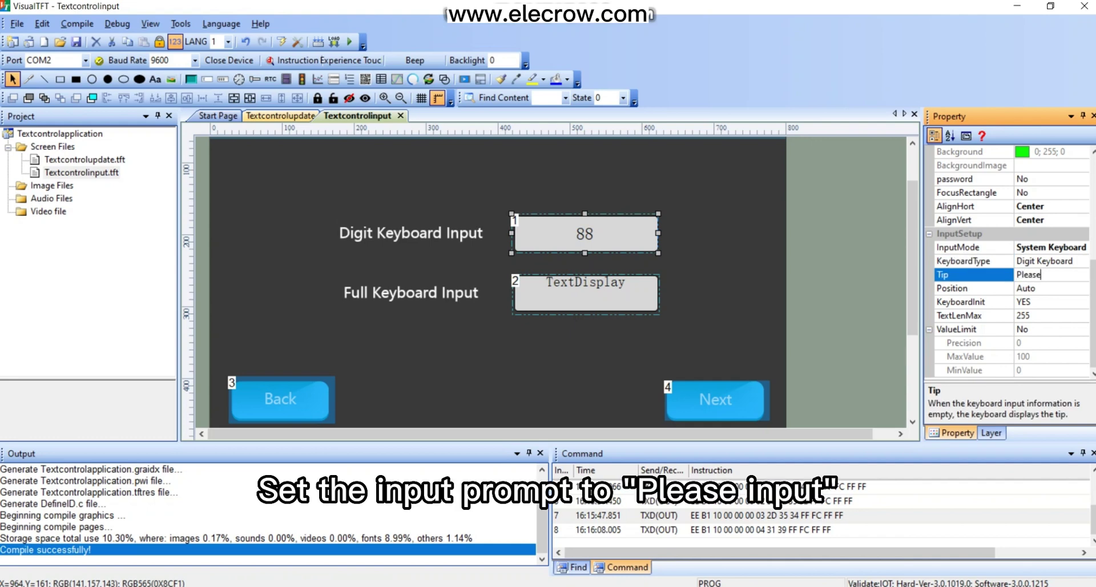
pyautogui.write(' input')
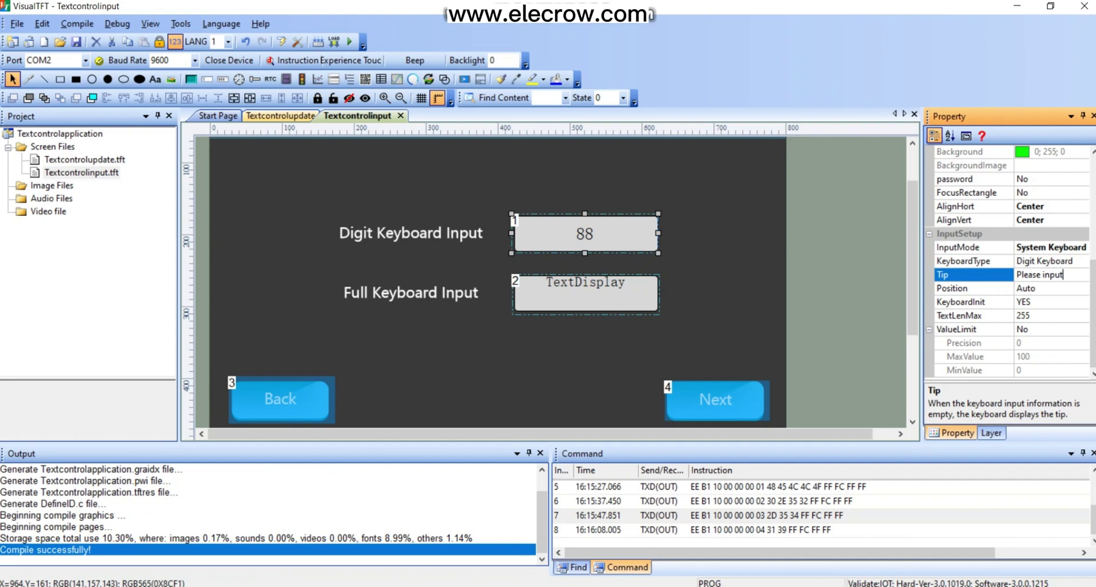
# Fix the digit display's keyboard position at X 300, Y 200 and enable its value limit.
pyautogui.click(1050, 288)
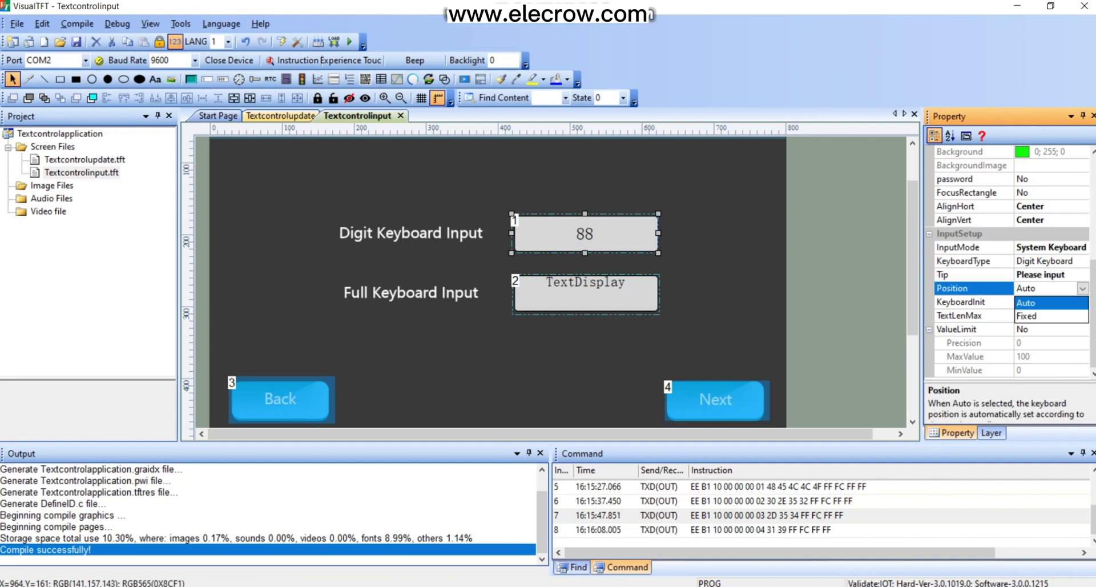
pyautogui.click(1027, 316)
pyautogui.click(1050, 302)
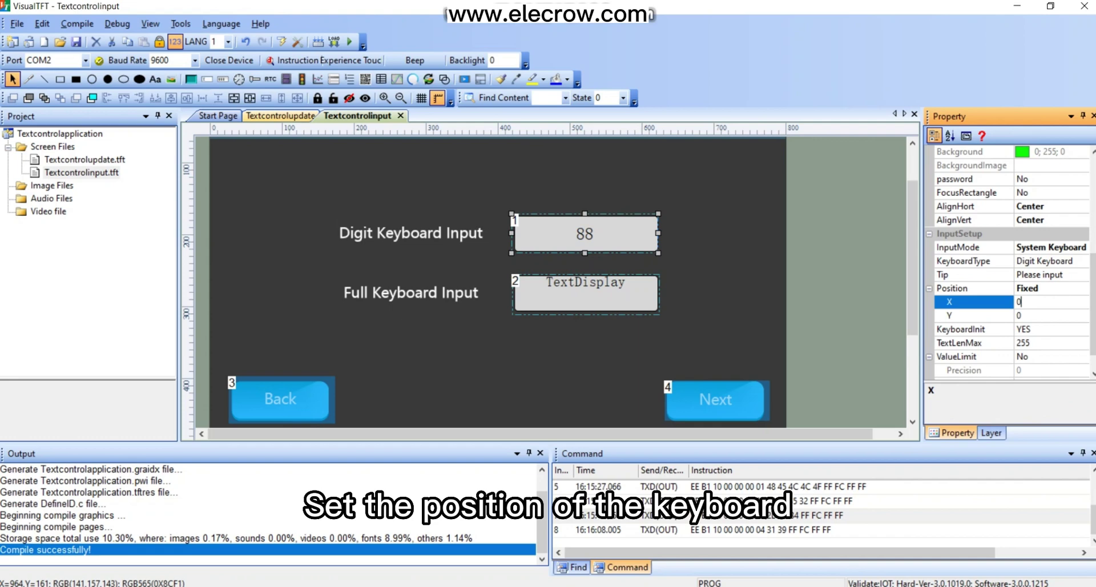
pyautogui.write('30')
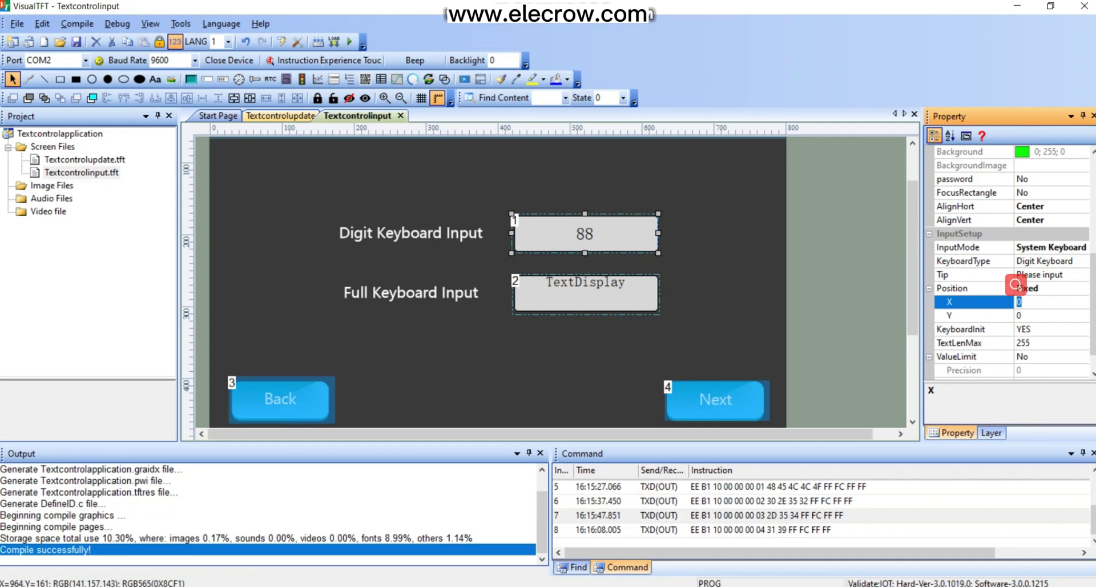
pyautogui.write('0')
pyautogui.press('Down')
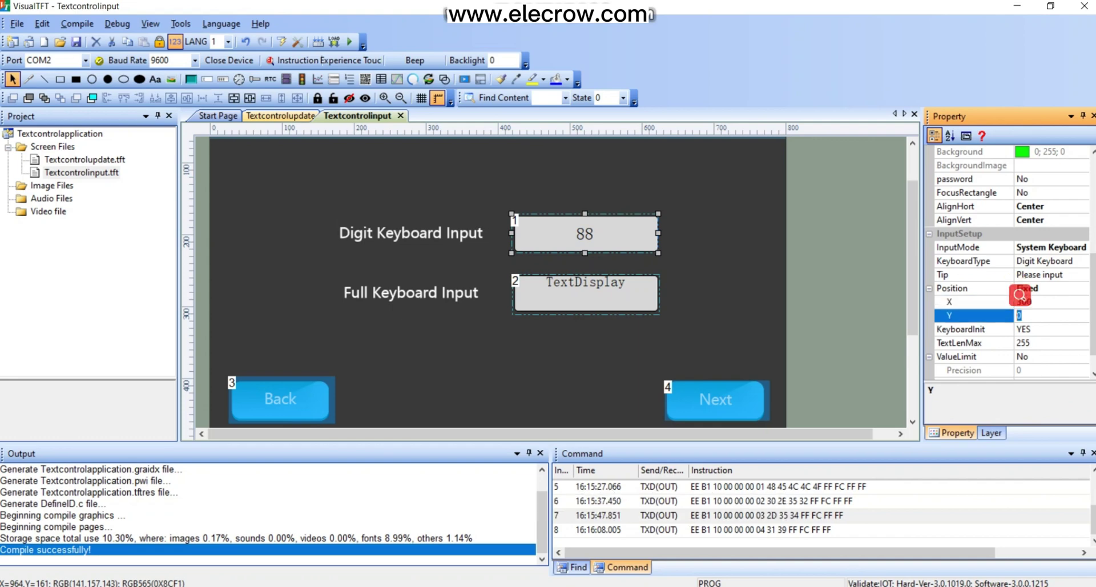
pyautogui.write('200')
pyautogui.click(1044, 357)
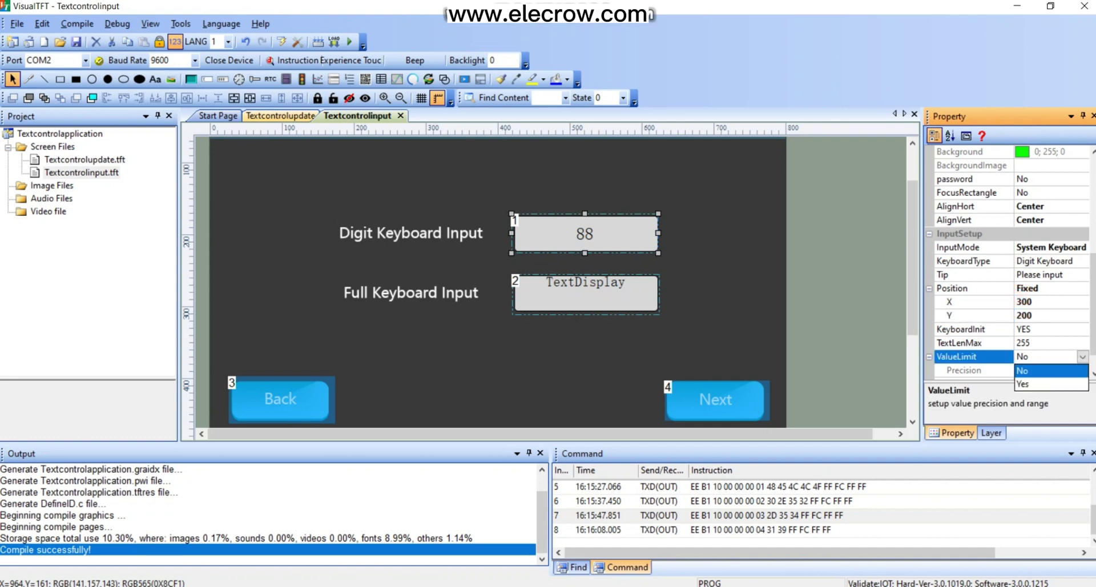
pyautogui.click(1041, 384)
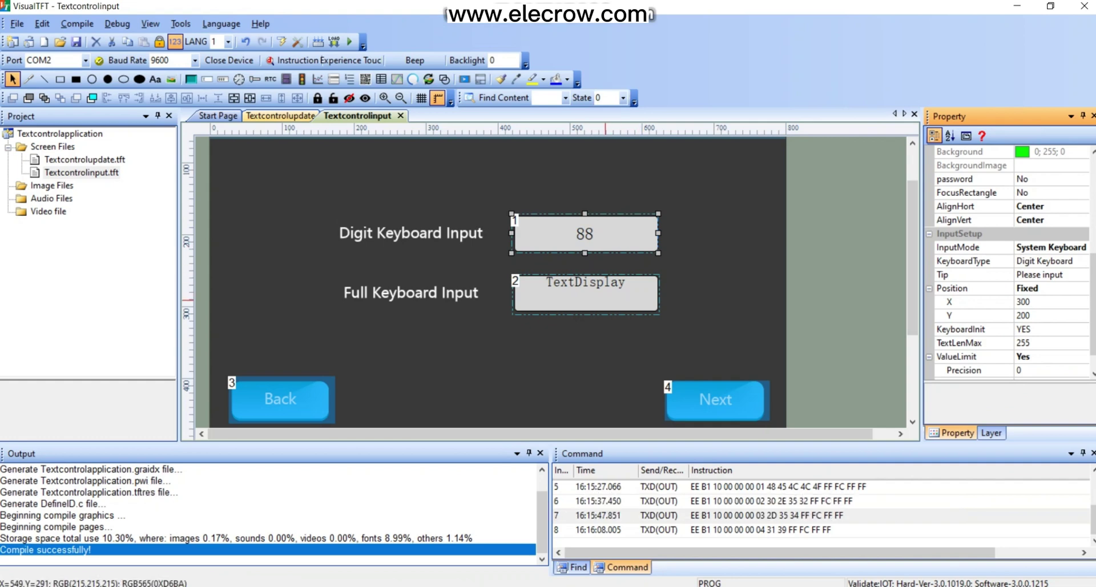
# Set the text of the Full Keyboard Input text display to 99.
pyautogui.click(562, 302)
pyautogui.click(1049, 192)
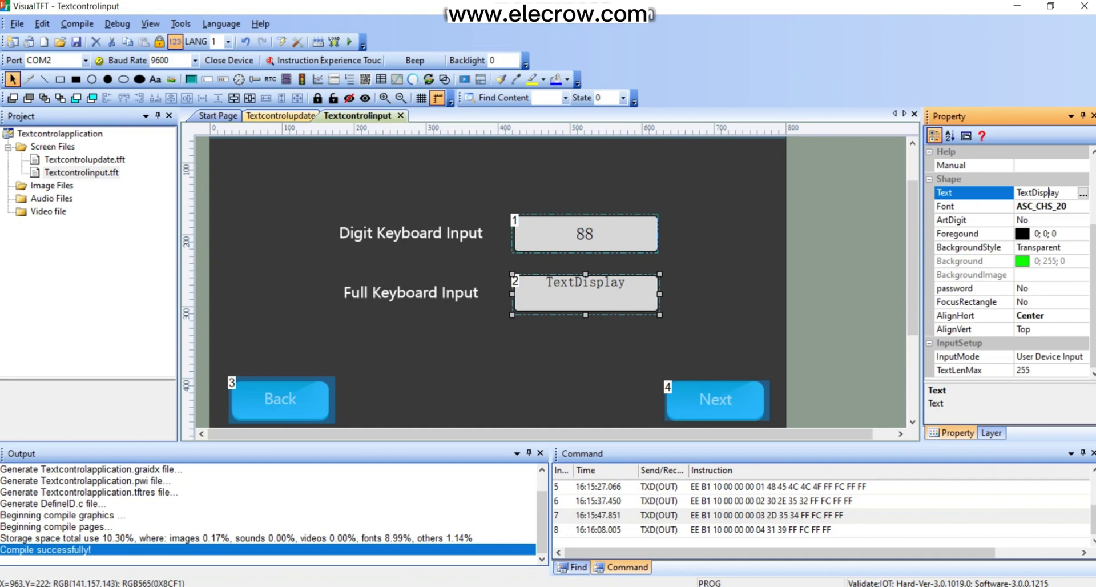
pyautogui.moveTo(1059, 193); pyautogui.dragTo(950, 193)
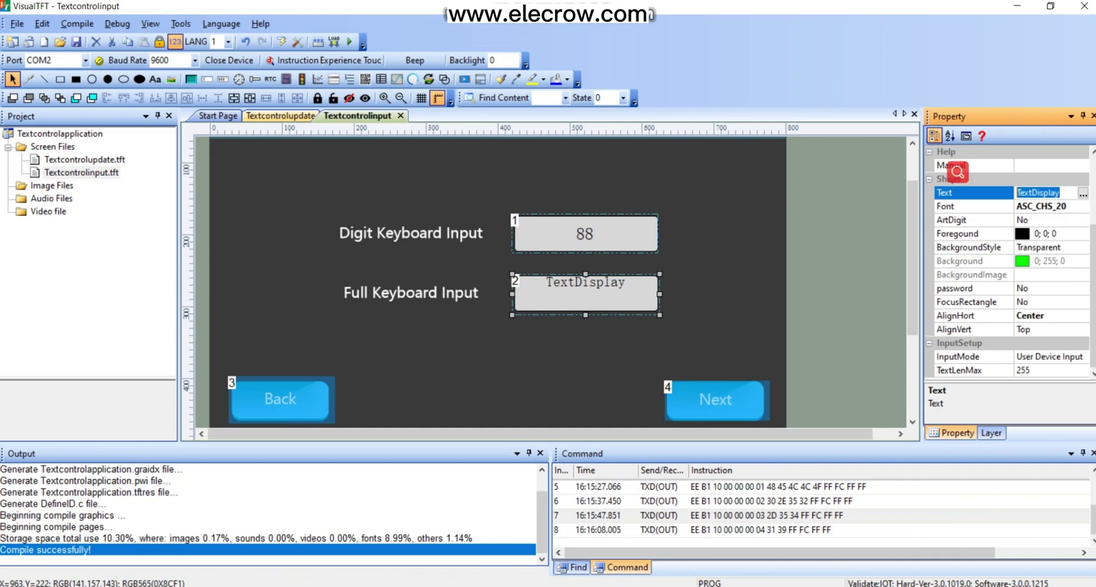
pyautogui.write('99')
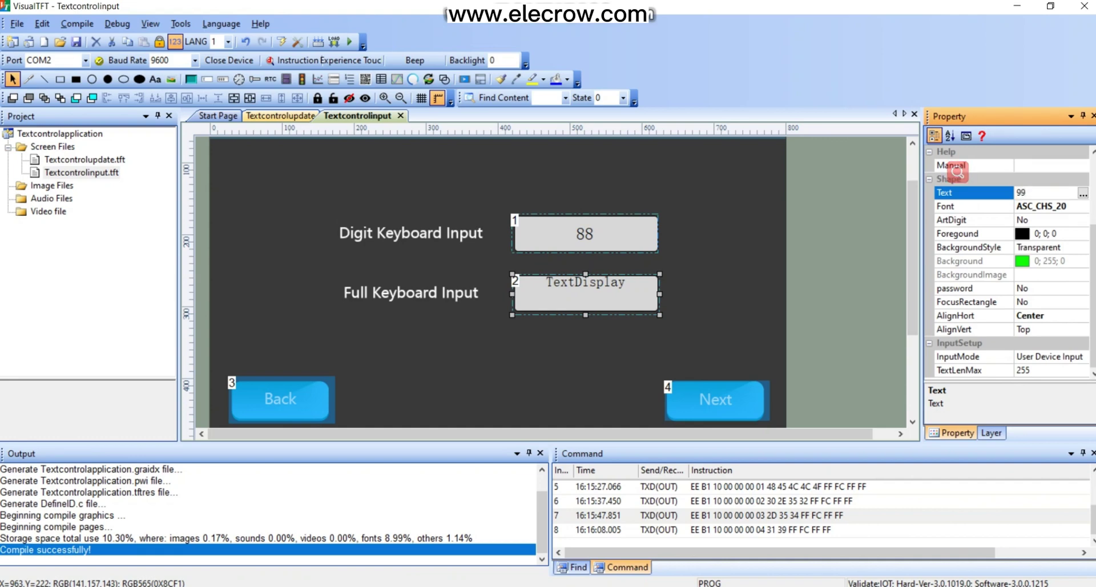
# Set the Full Keyboard Input text display's font to ASC_CHS_24 and its vertical alignment to Center.
pyautogui.click(1048, 206)
pyautogui.click(1038, 247)
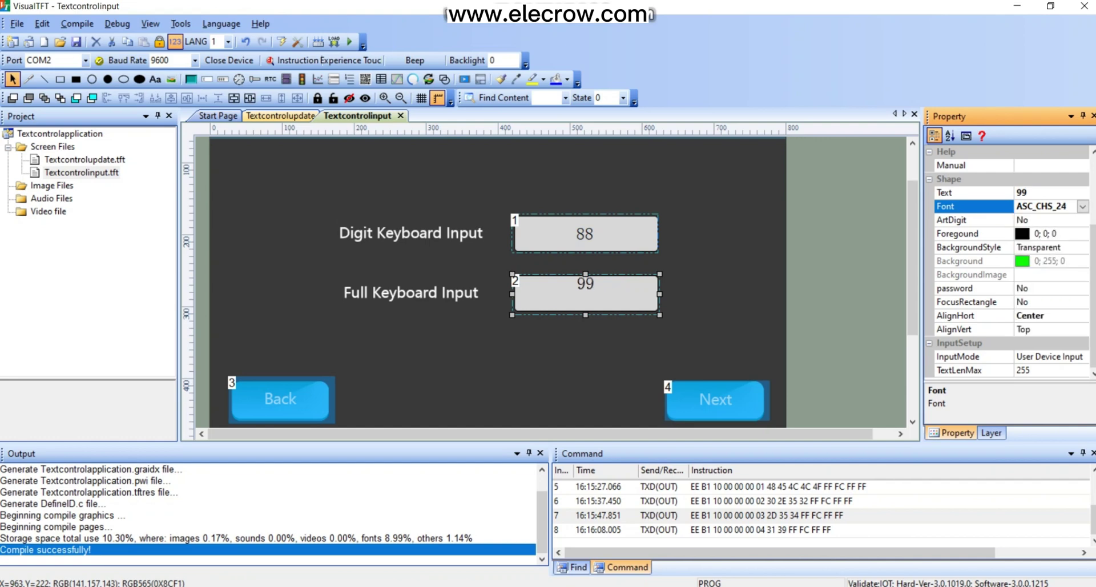
pyautogui.click(1049, 316)
pyautogui.click(1049, 343)
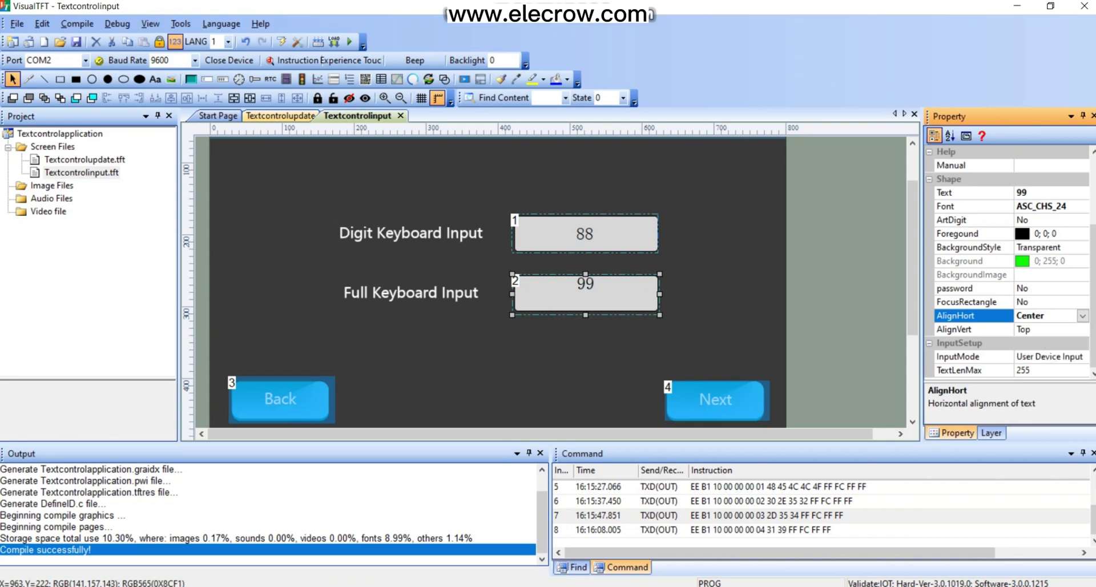
pyautogui.click(1049, 329)
pyautogui.click(1049, 357)
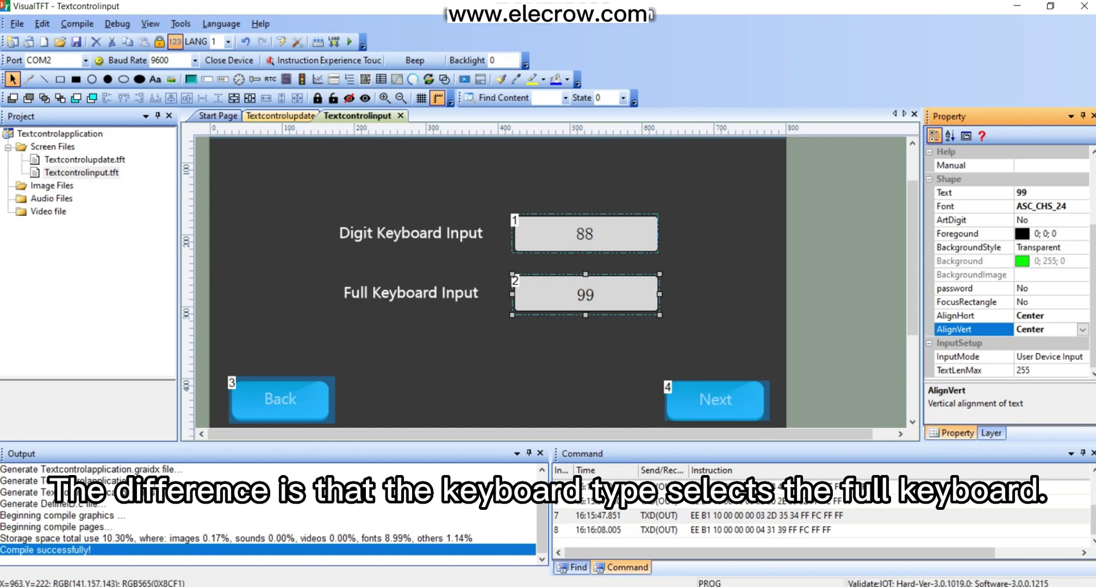
# Set the Full Keyboard Input display's input mode to System Keyboard and its tip to "Please input".
pyautogui.click(1049, 357)
pyautogui.press('Down')
pyautogui.press('Return')
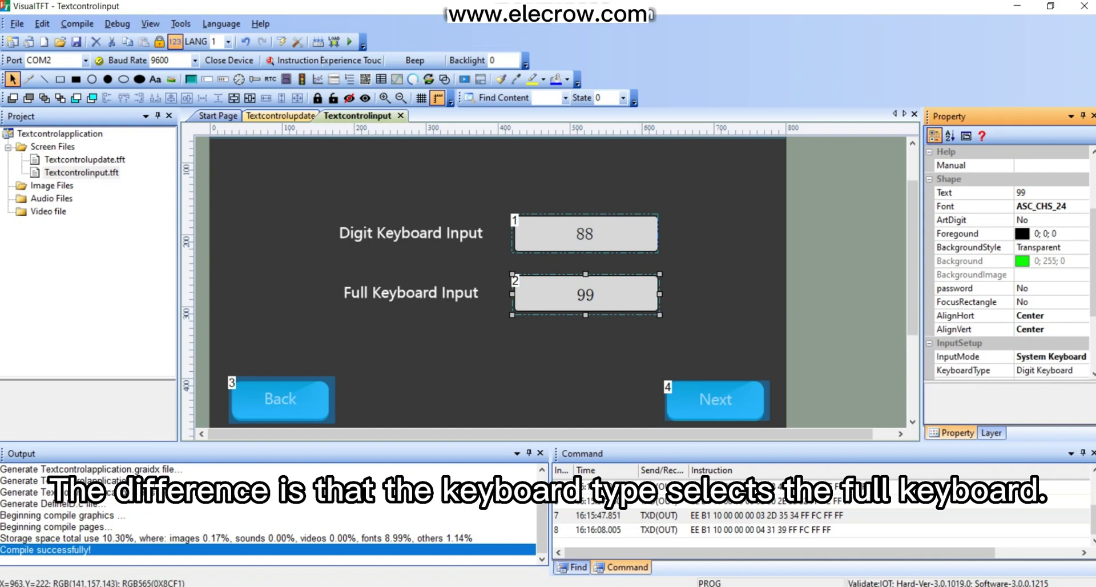
pyautogui.scroll(-3, 1009, 257)
pyautogui.click(1049, 274)
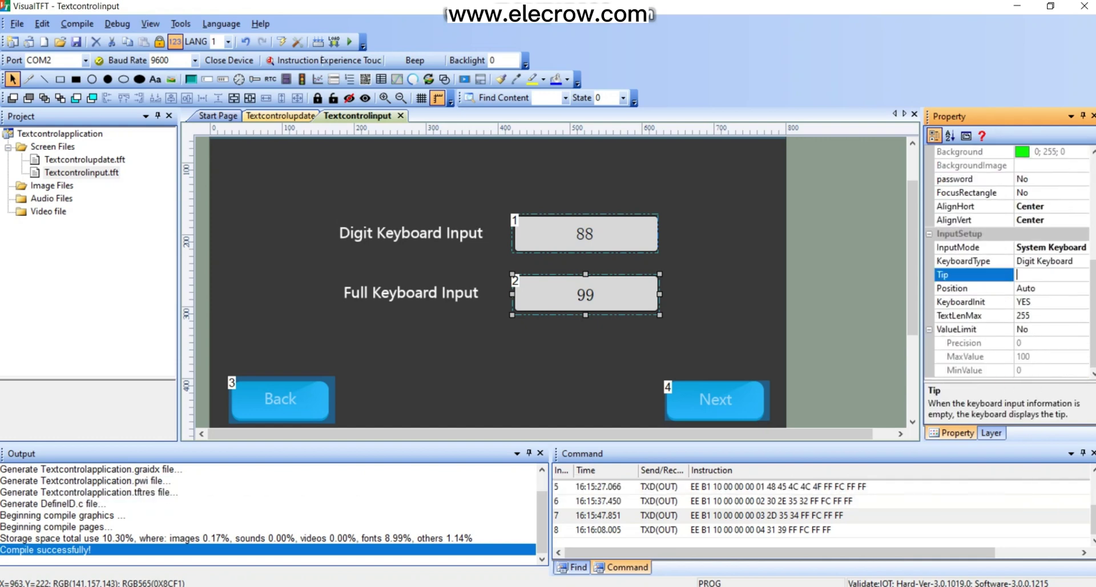
pyautogui.write('Please input')
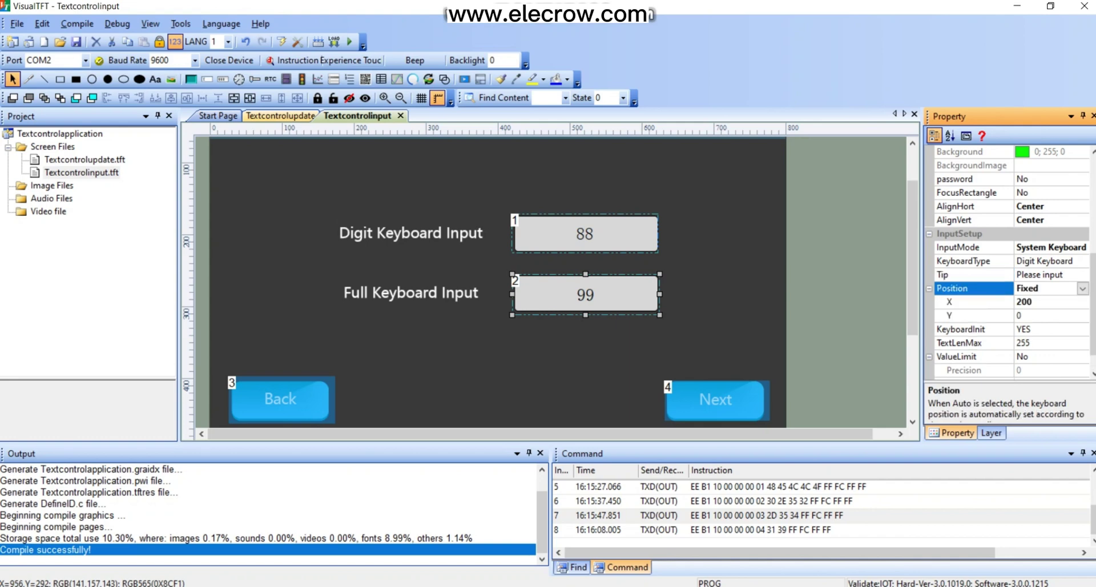
# Set the keyboard type of the Full Keyboard Input text display to Full Keyboard.
pyautogui.click(1082, 261)
pyautogui.click(1036, 288)
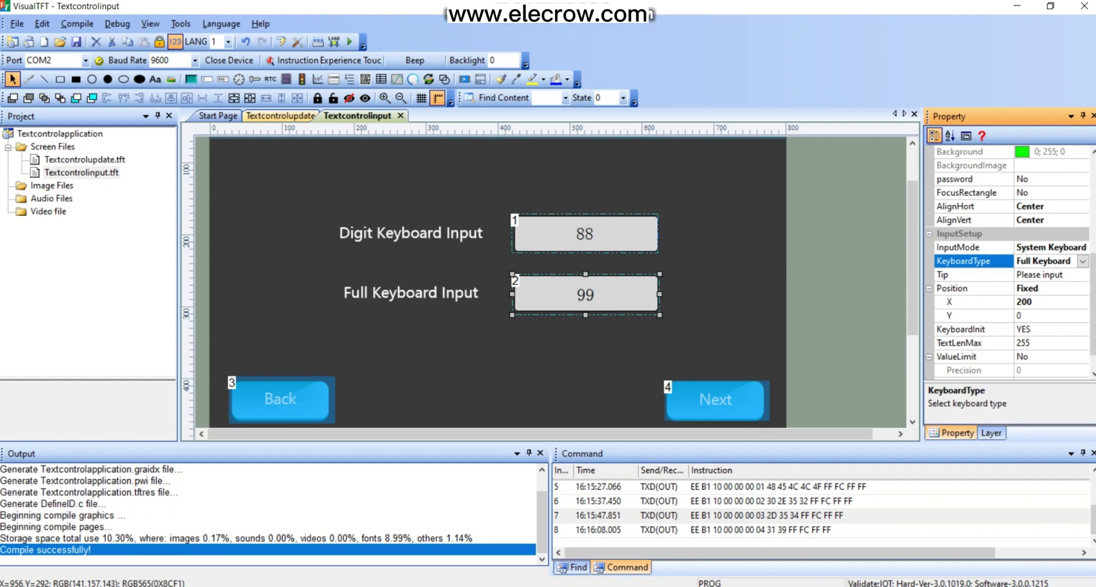
pyautogui.click(1035, 274)
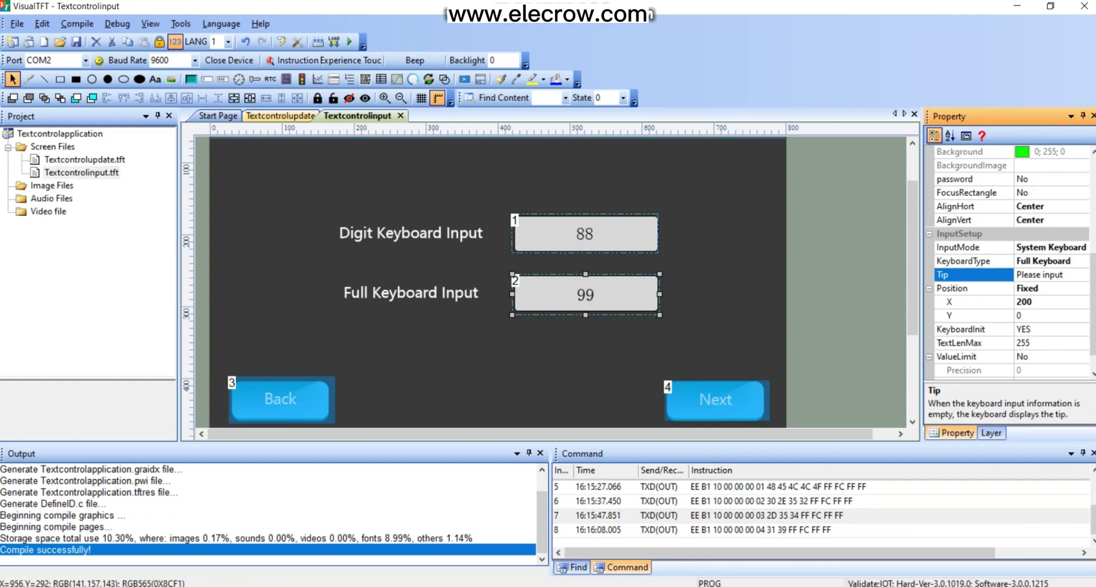
# Set the Full Keyboard Input display's keyboard position to X 300, Y 200 and enable its value limit.
pyautogui.doubleClick(1024, 302)
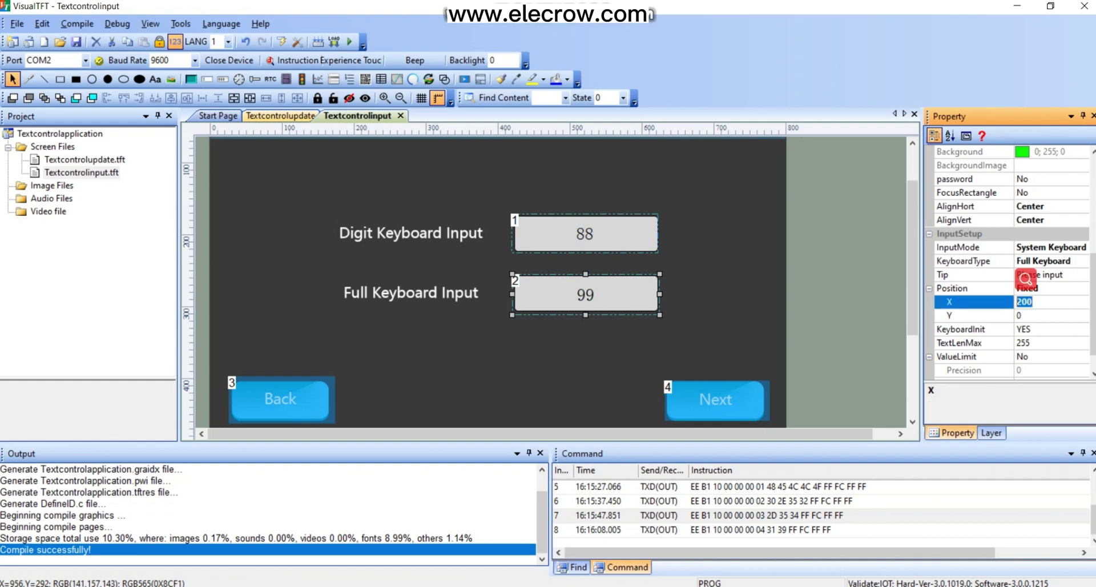
pyautogui.write('300')
pyautogui.press('Down')
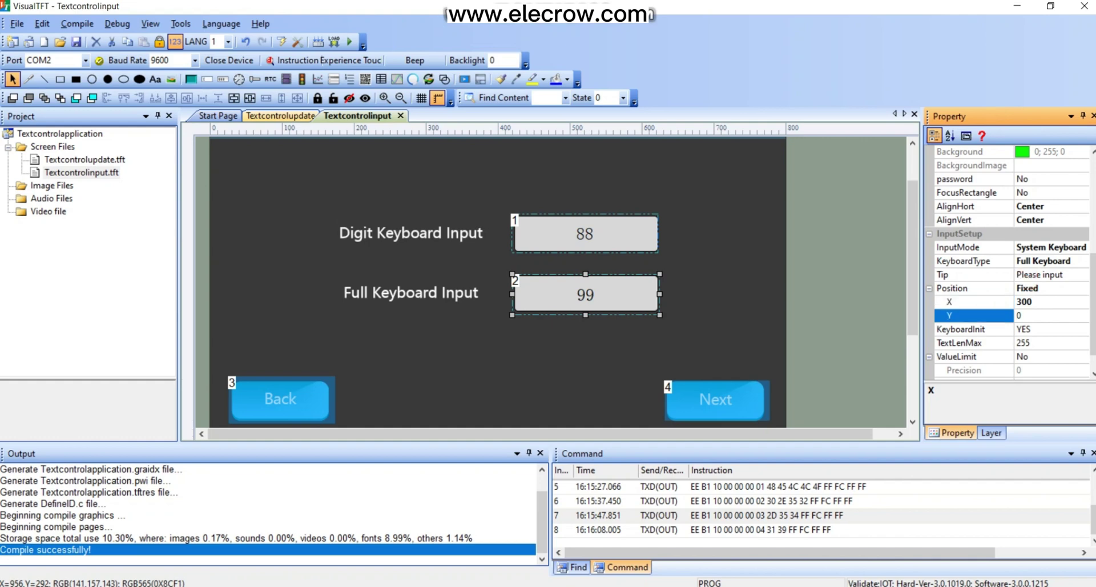
pyautogui.write('200')
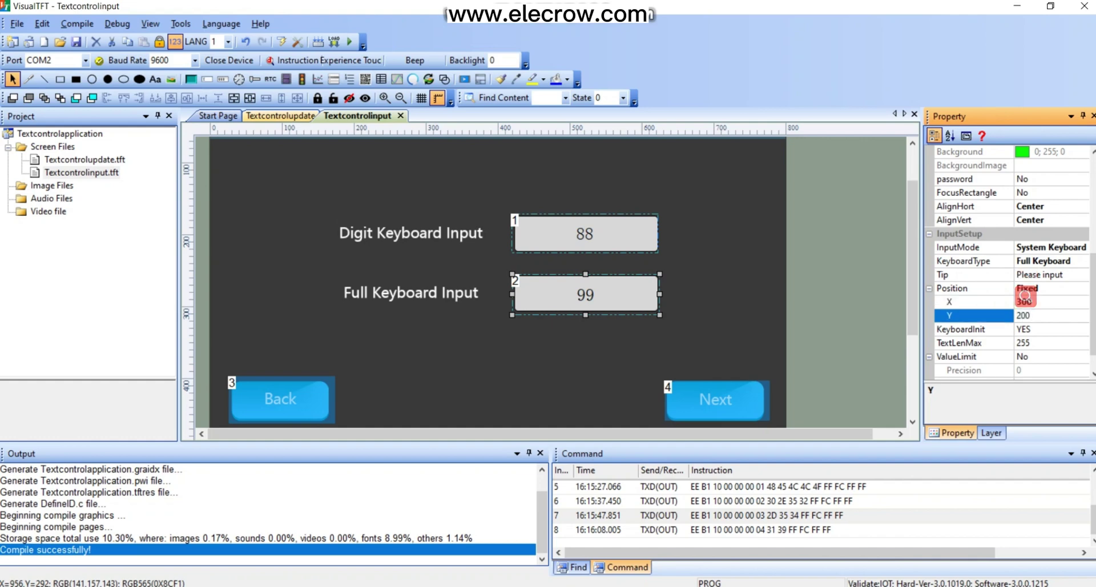
pyautogui.click(1050, 356)
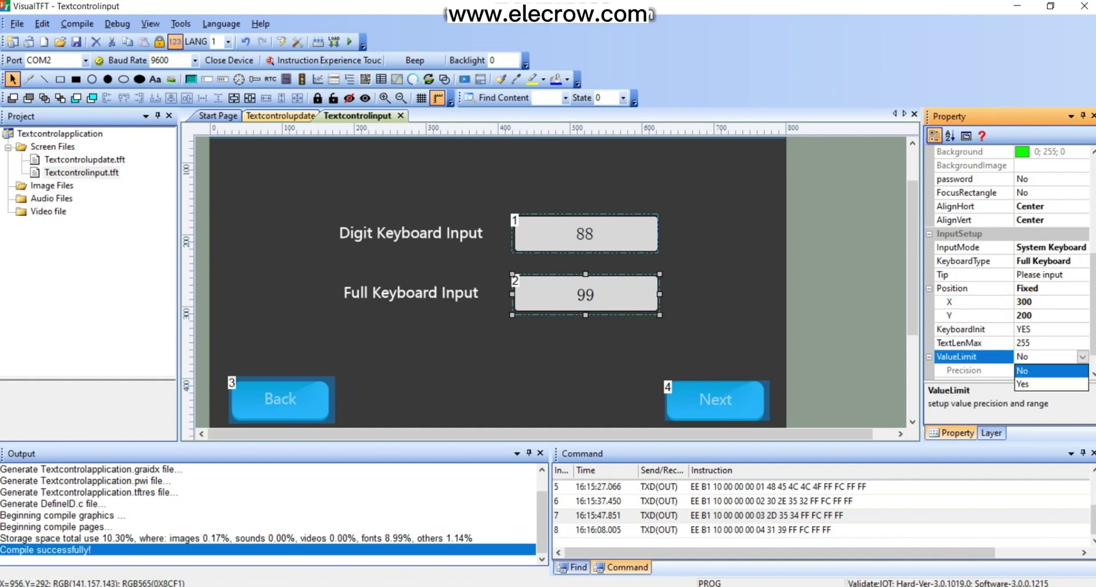
pyautogui.click(1082, 356)
pyautogui.click(1050, 384)
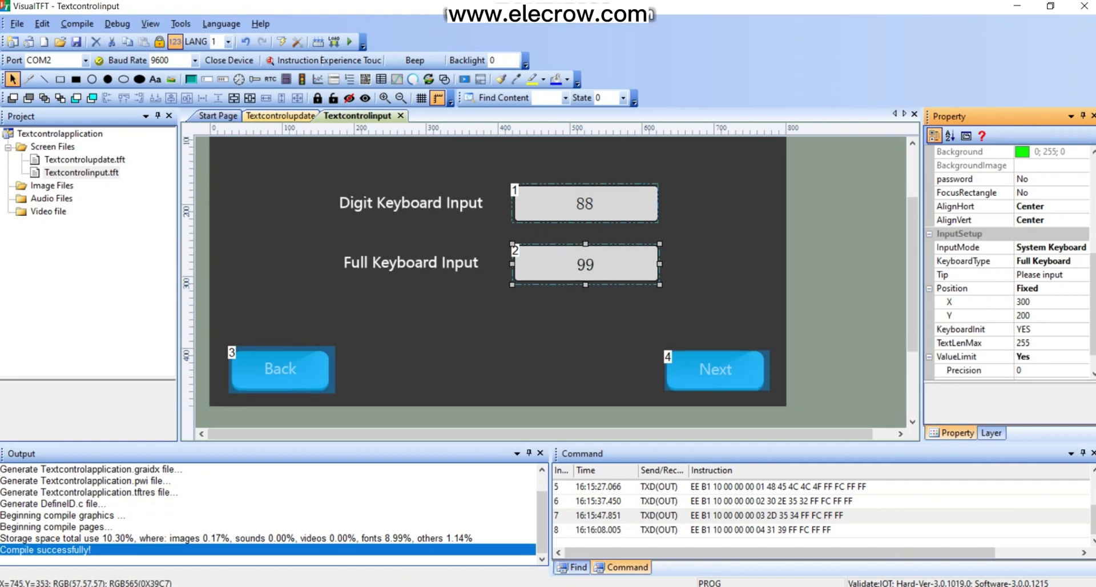
# Assign "Text control input pressed.jpg" as the Back button's pressed image and enable Cut for it.
pyautogui.scroll(-1, 727, 295)
pyautogui.click(303, 375)
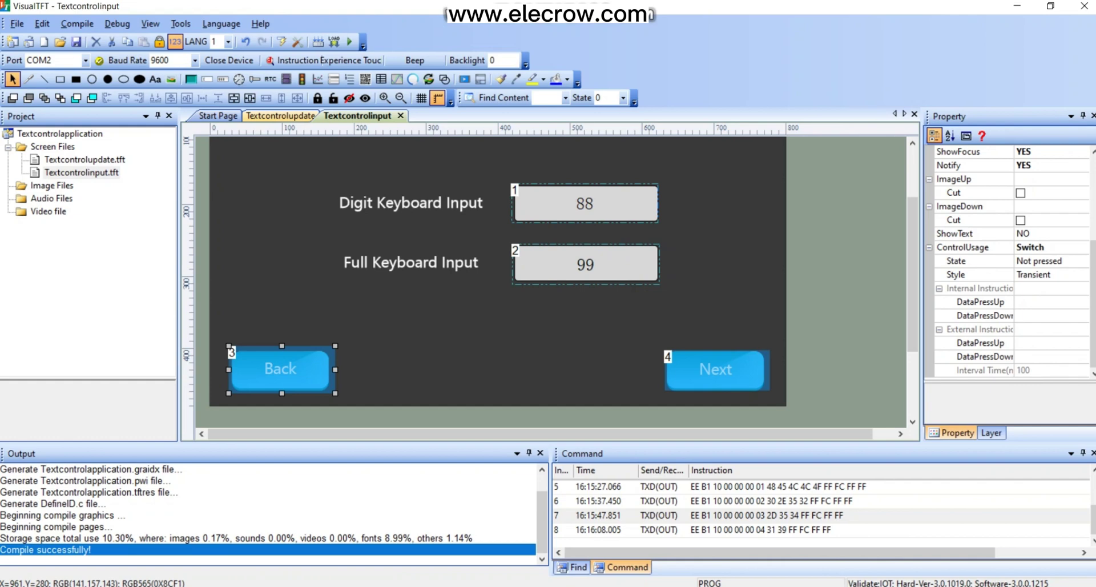
pyautogui.click(970, 206)
pyautogui.click(1083, 206)
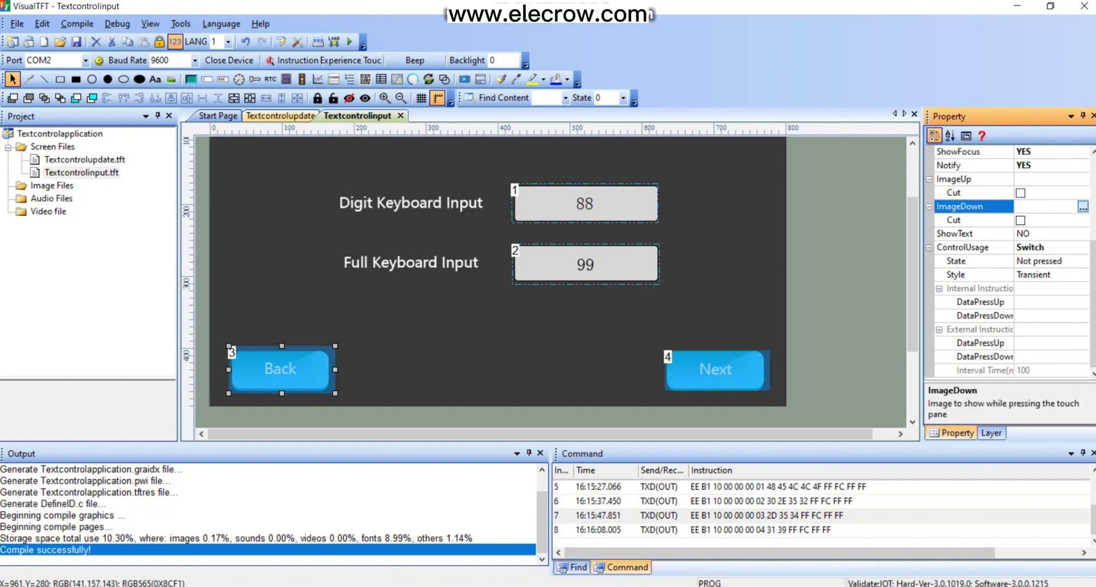
pyautogui.click(562, 150)
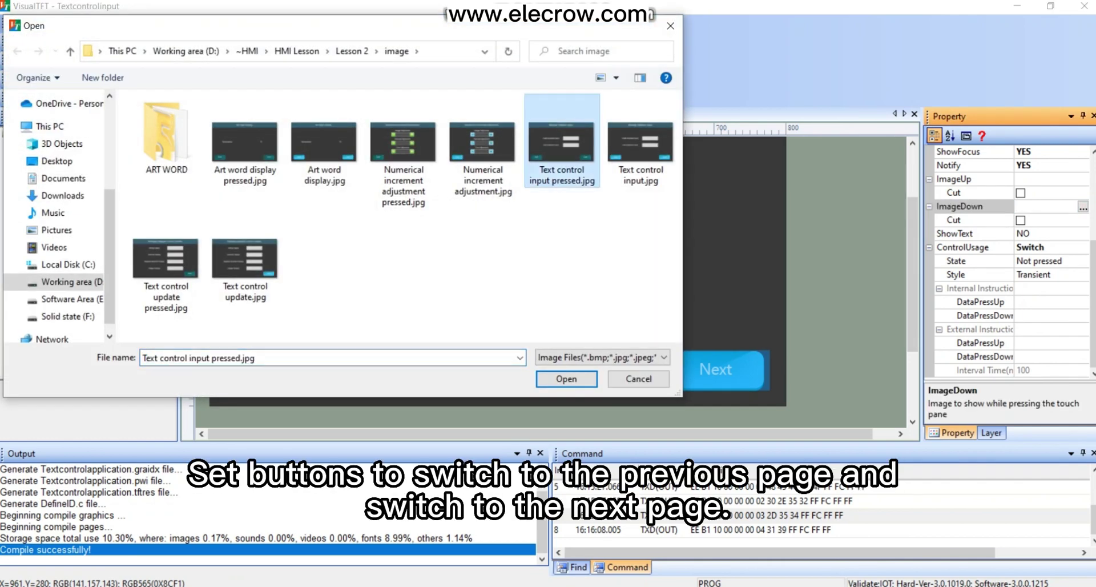
pyautogui.click(566, 378)
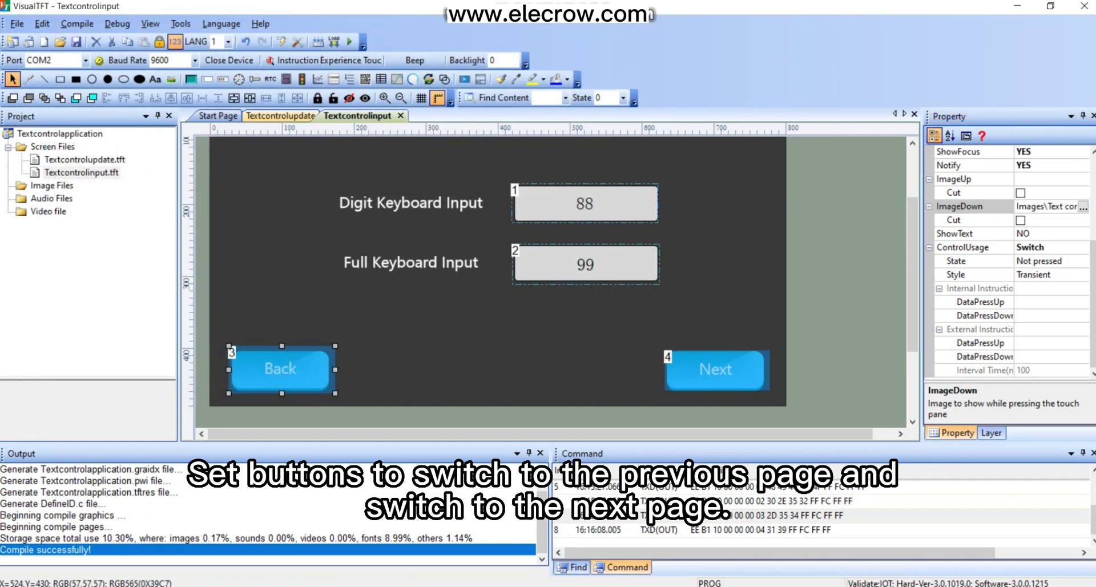
pyautogui.click(1021, 221)
# Set the Back button's control usage to ChangeScreen with Textcontrolupdate as the target screen.
pyautogui.click(1050, 275)
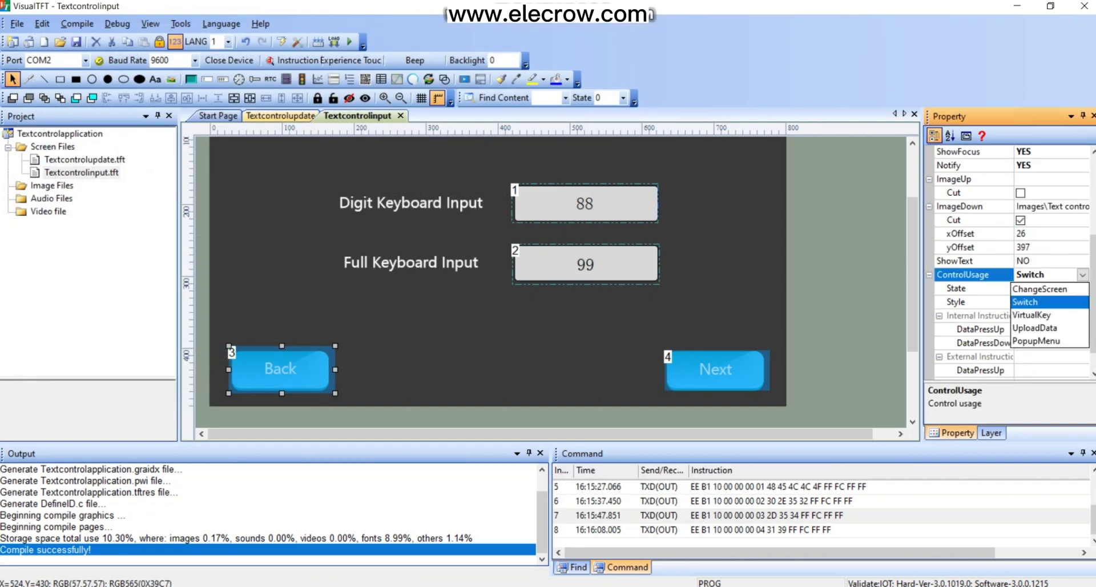
pyautogui.click(1044, 298)
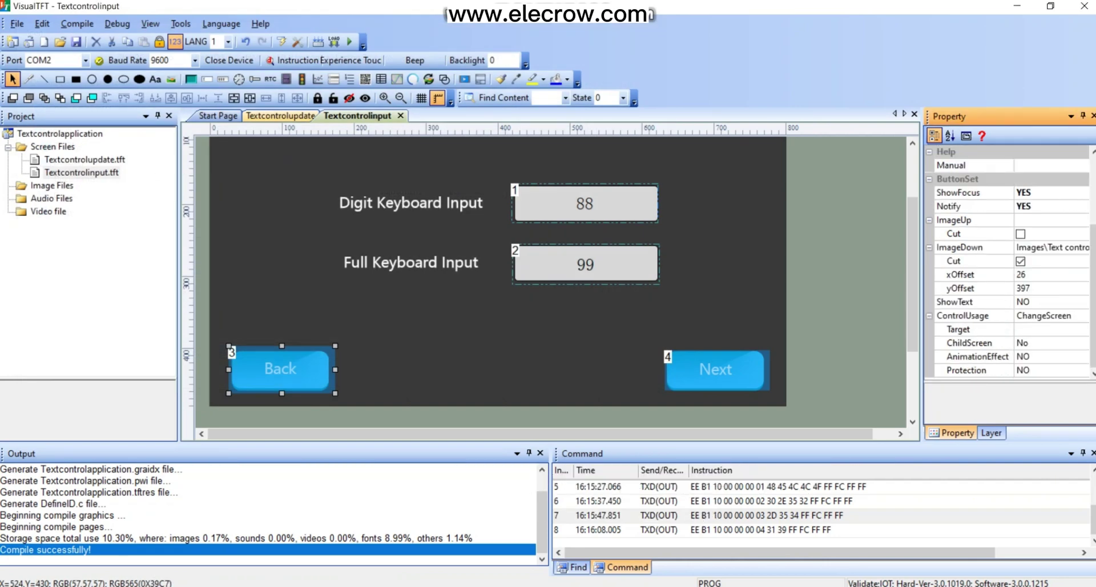
pyautogui.click(1051, 329)
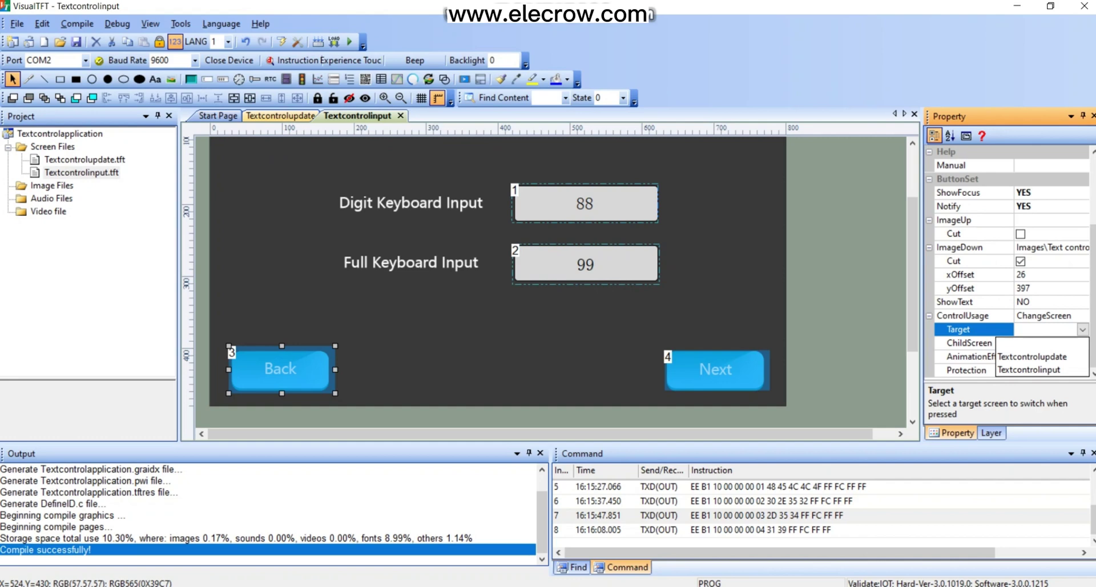
pyautogui.click(1032, 356)
pyautogui.click(451, 380)
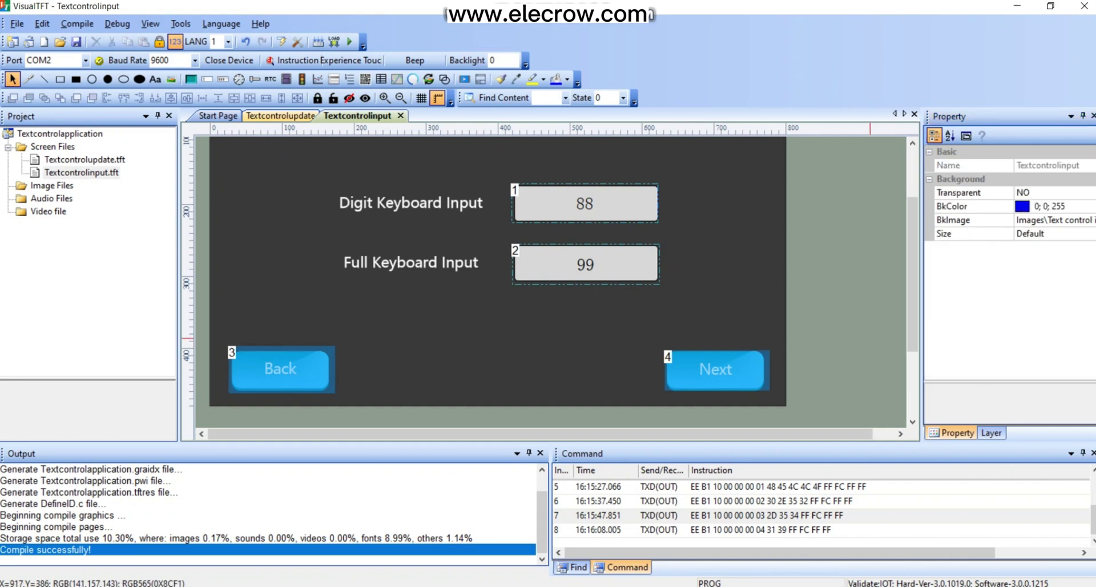
pyautogui.click(287, 371)
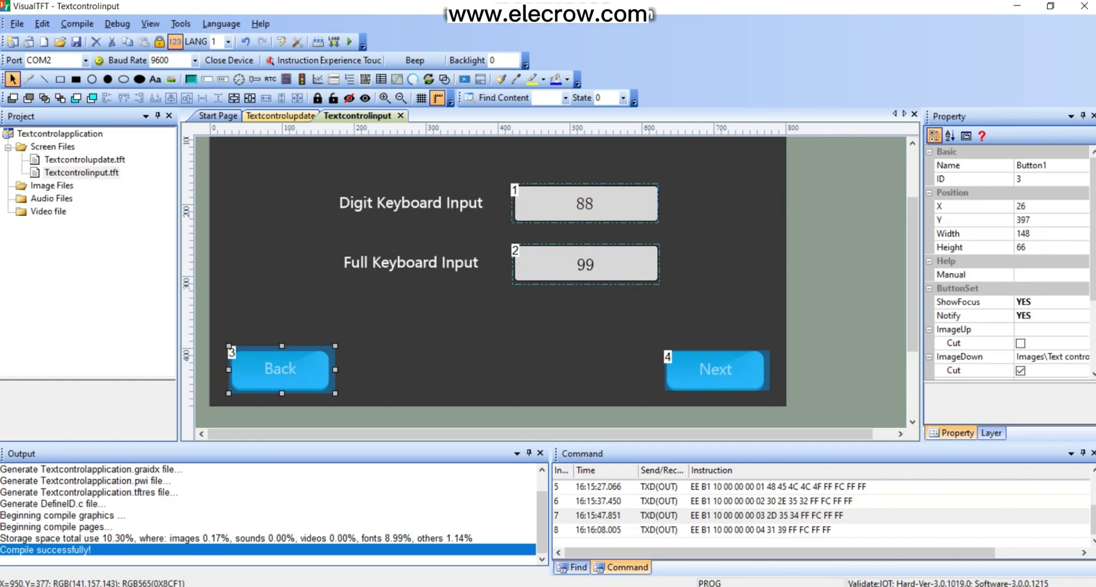
pyautogui.scroll(-3, 1022, 323)
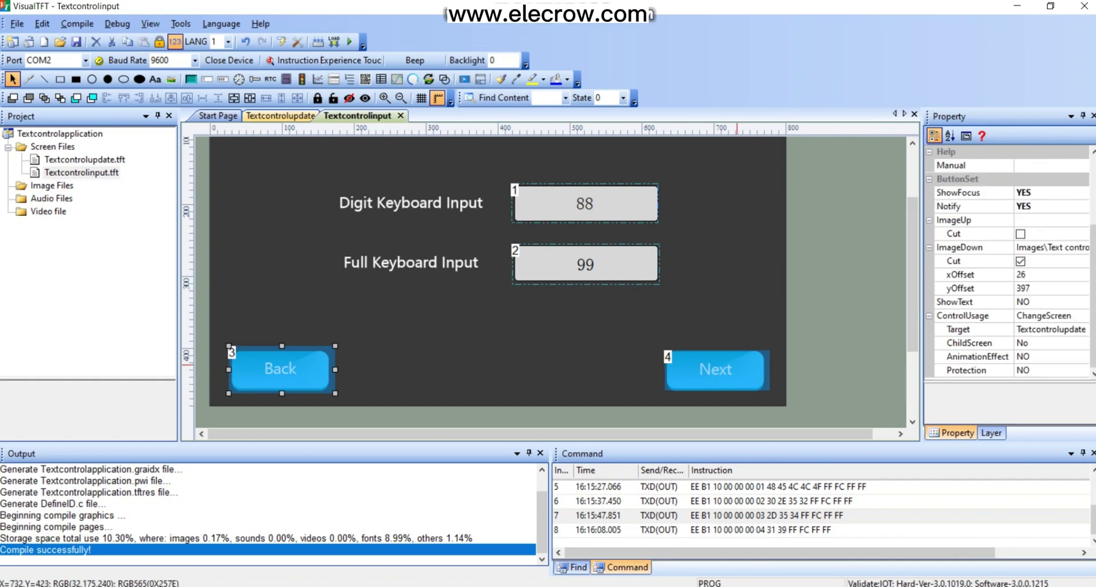
# Run the project in the simulator and go from the update screen to the Massage Displayer Input screen.
pyautogui.click(737, 364)
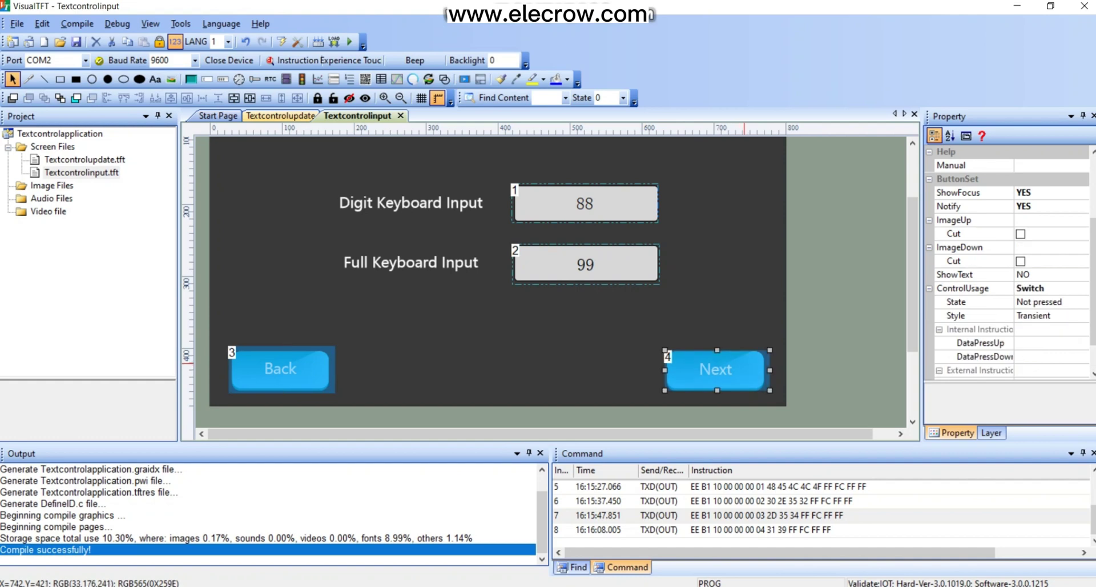
pyautogui.click(640, 330)
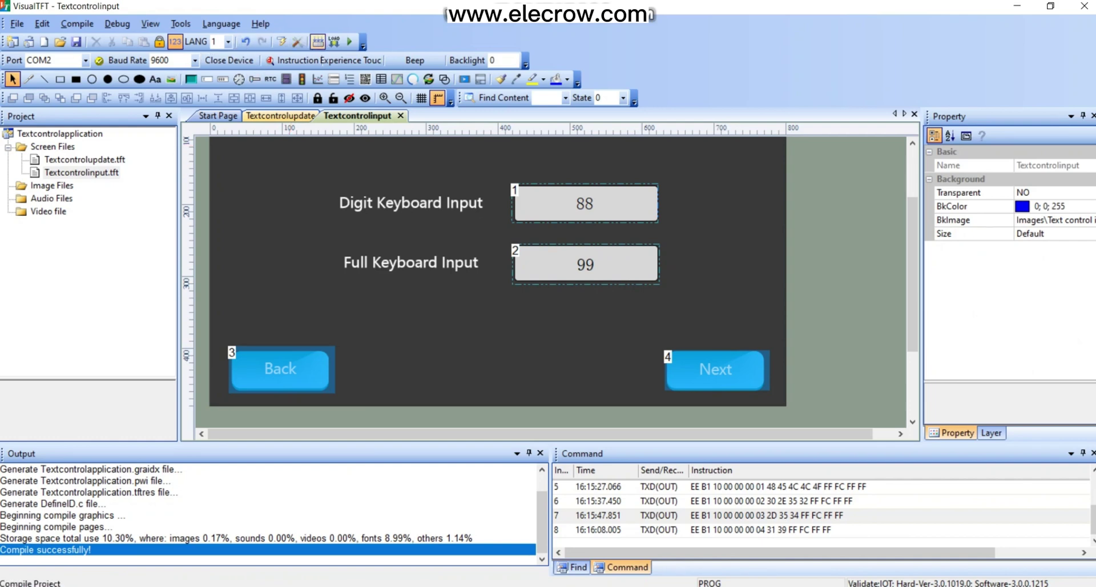
pyautogui.click(349, 41)
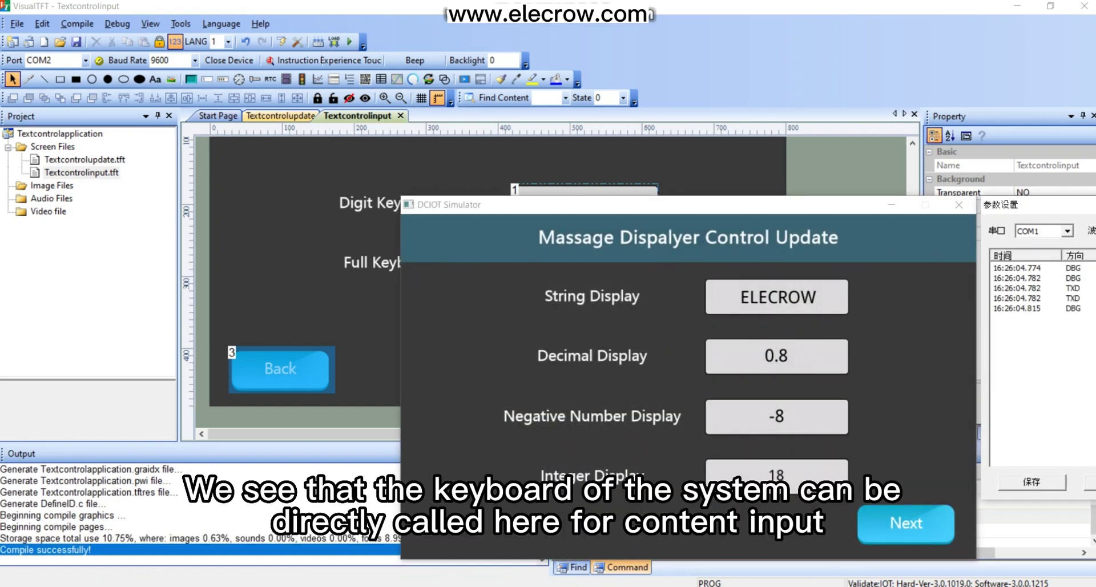
pyautogui.moveTo(603, 206); pyautogui.dragTo(394, 92)
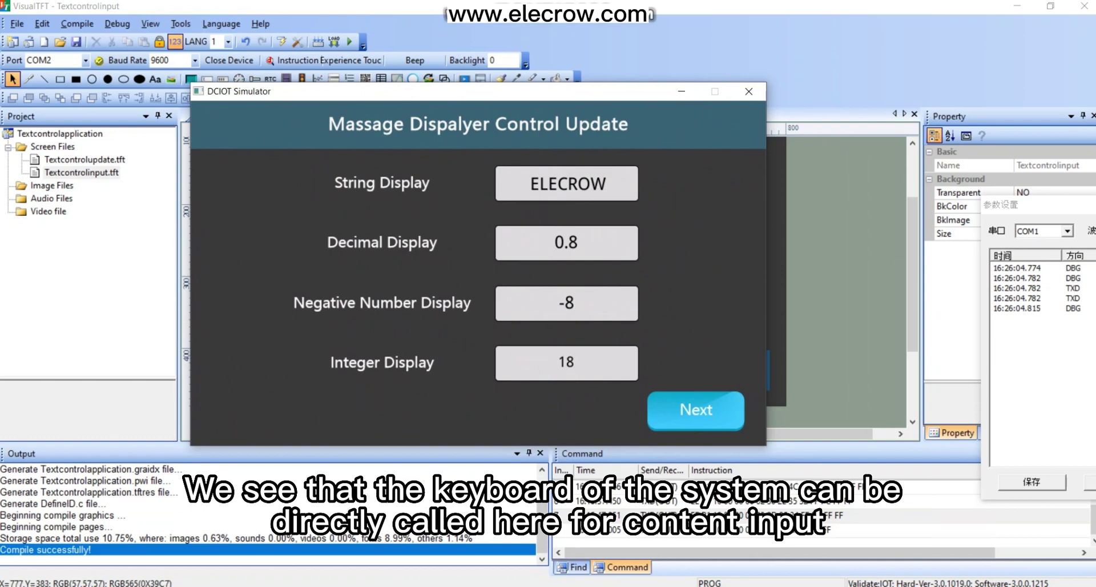
pyautogui.click(696, 410)
# Test the simulated Digit Keyboard Input display with its numeric keypad by trying 325 and submitting 32.
pyautogui.click(566, 243)
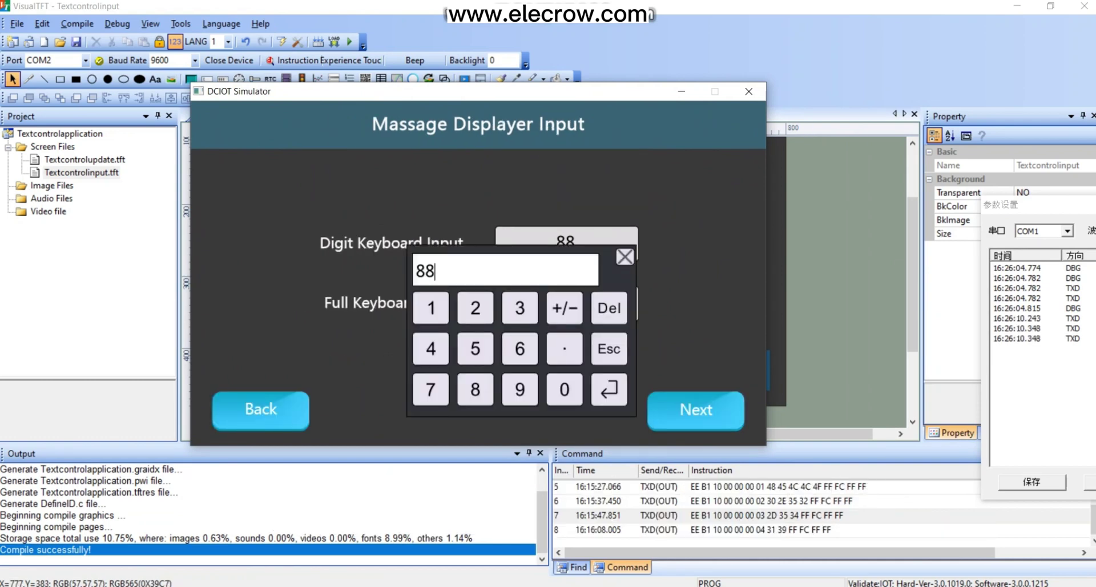
pyautogui.click(609, 308)
pyautogui.click(608, 308)
pyautogui.click(519, 308)
pyautogui.click(475, 308)
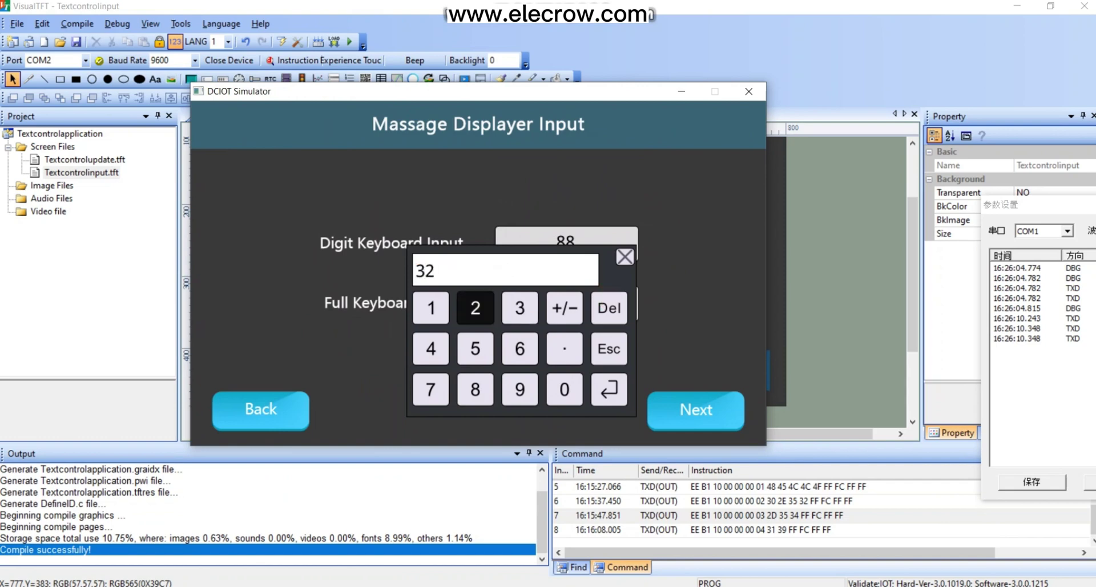
pyautogui.click(475, 348)
pyautogui.click(609, 390)
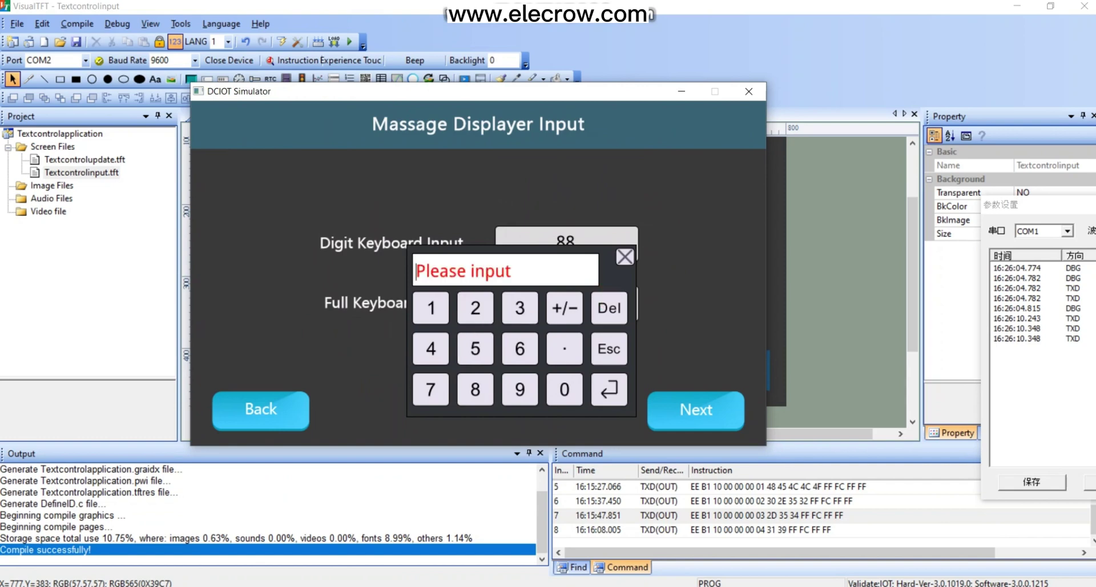
pyautogui.click(519, 308)
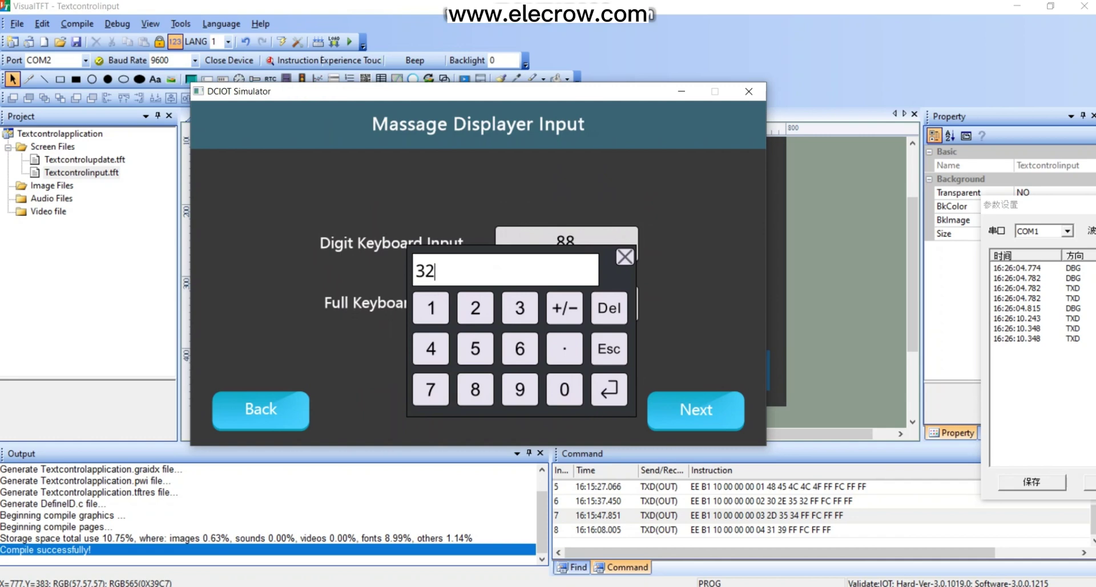
pyautogui.click(608, 389)
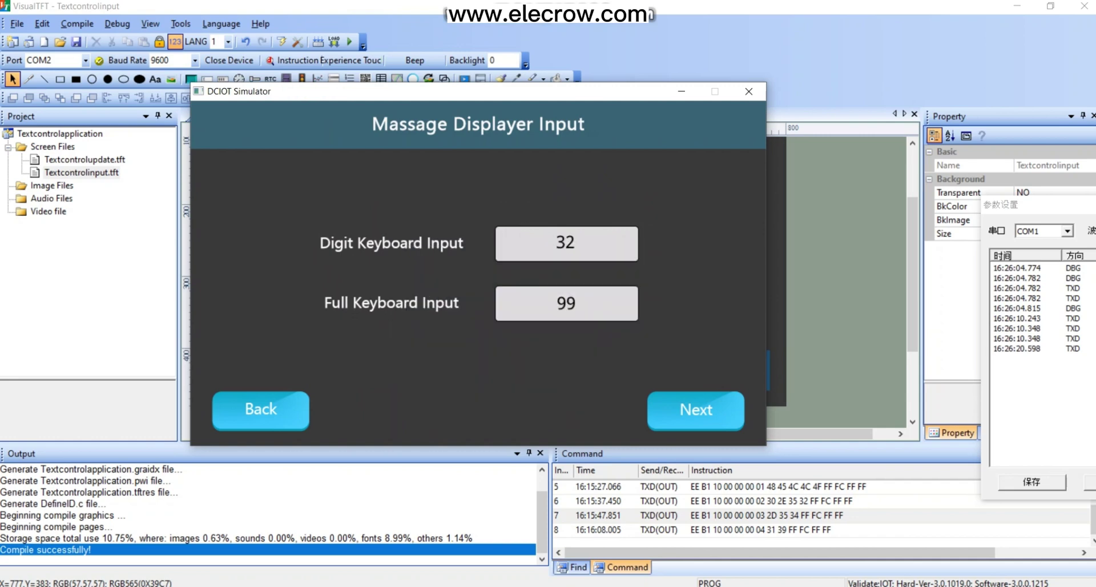
# Test the simulated Full Keyboard Input display by replacing its content with 45.
pyautogui.click(566, 303)
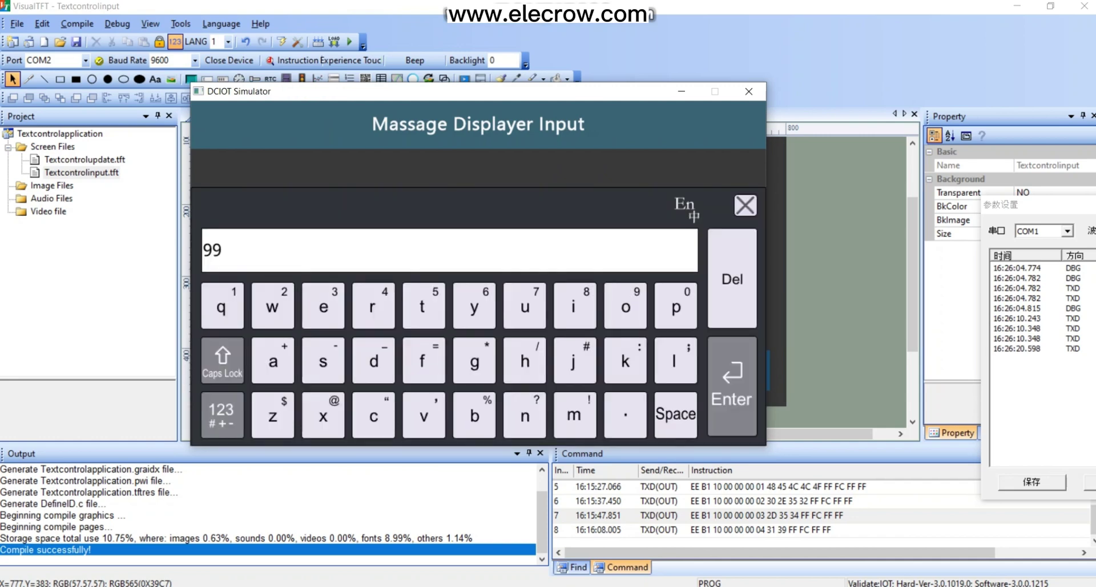
pyautogui.click(733, 278)
pyautogui.click(732, 278)
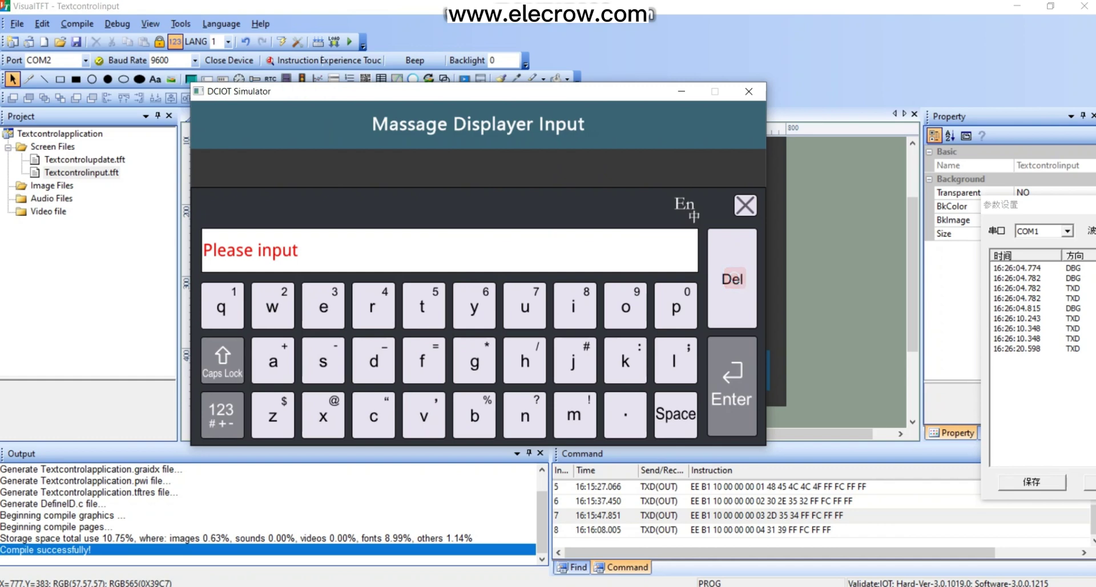
pyautogui.click(222, 415)
pyautogui.write('45')
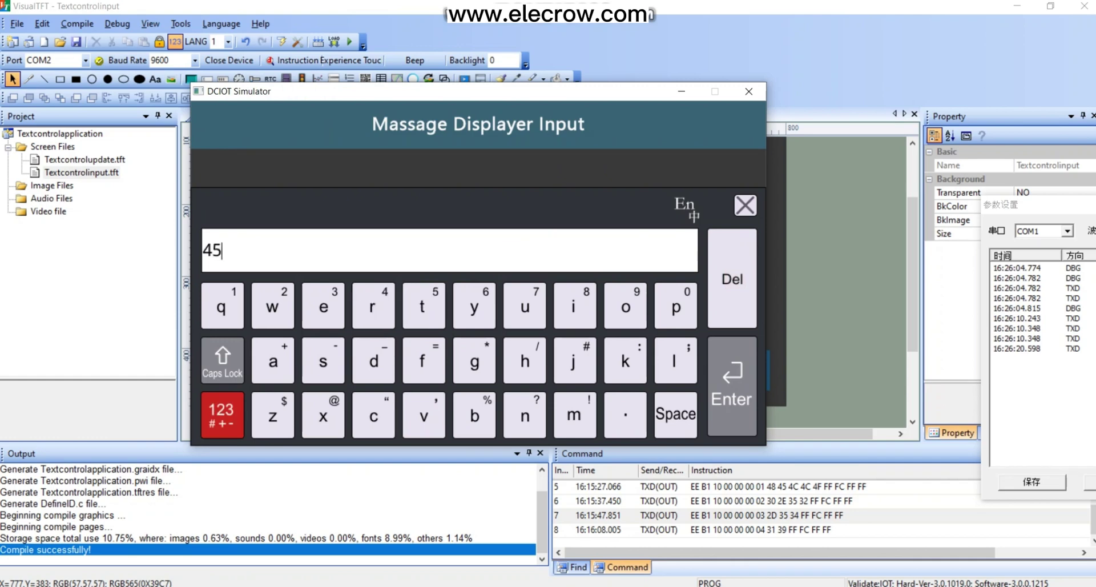
pyautogui.press('Return')
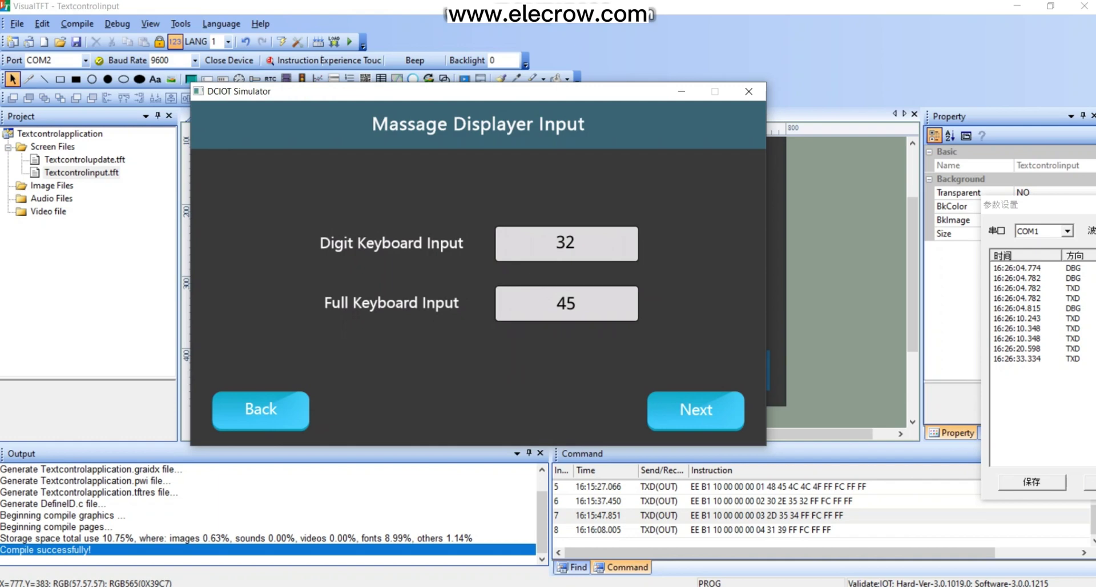
# Test the Back and Next screen switching in the simulator and close it.
pyautogui.click(261, 410)
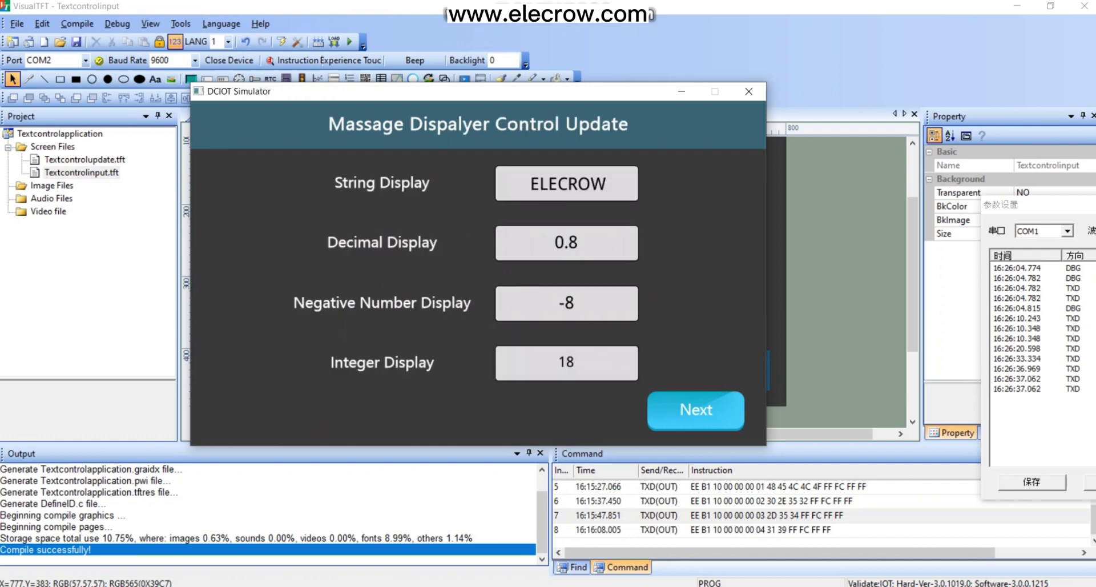
pyautogui.click(696, 410)
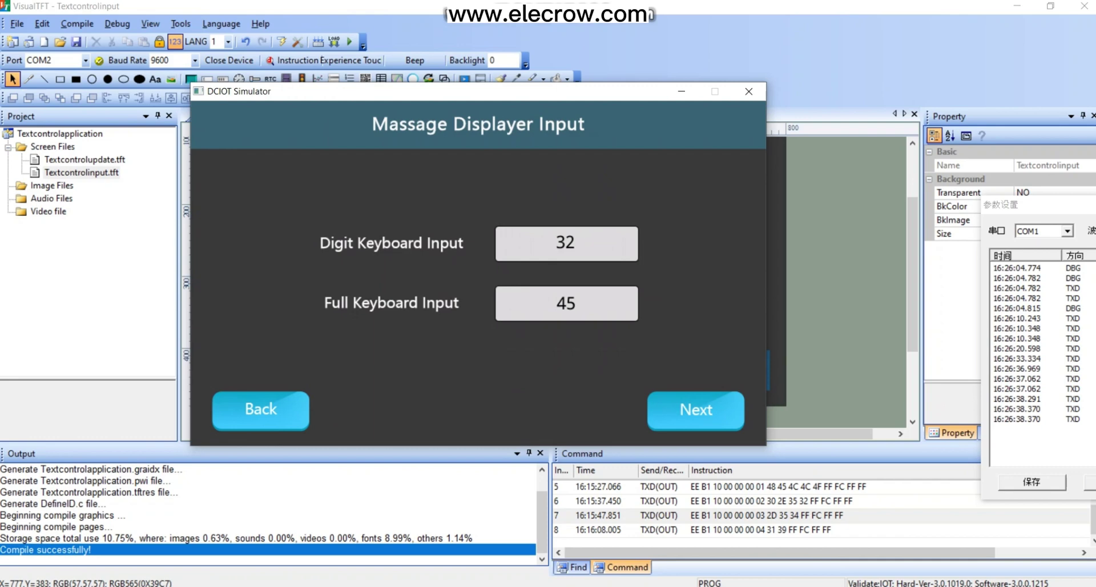
pyautogui.click(748, 92)
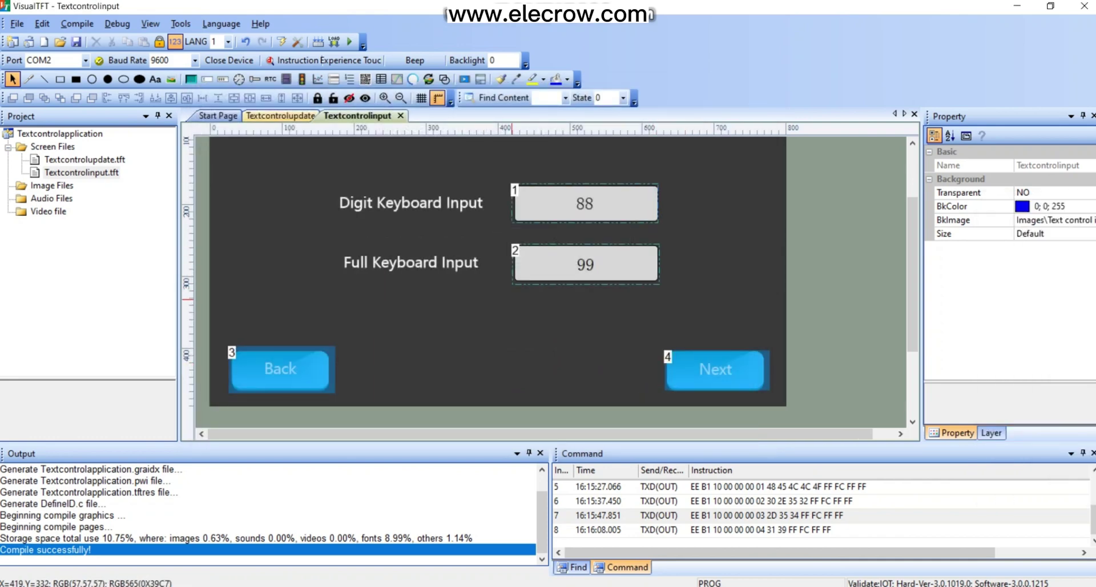
# Add a new screen to the project's screen files and rename it Artworddisplay.
pyautogui.rightClick(54, 147)
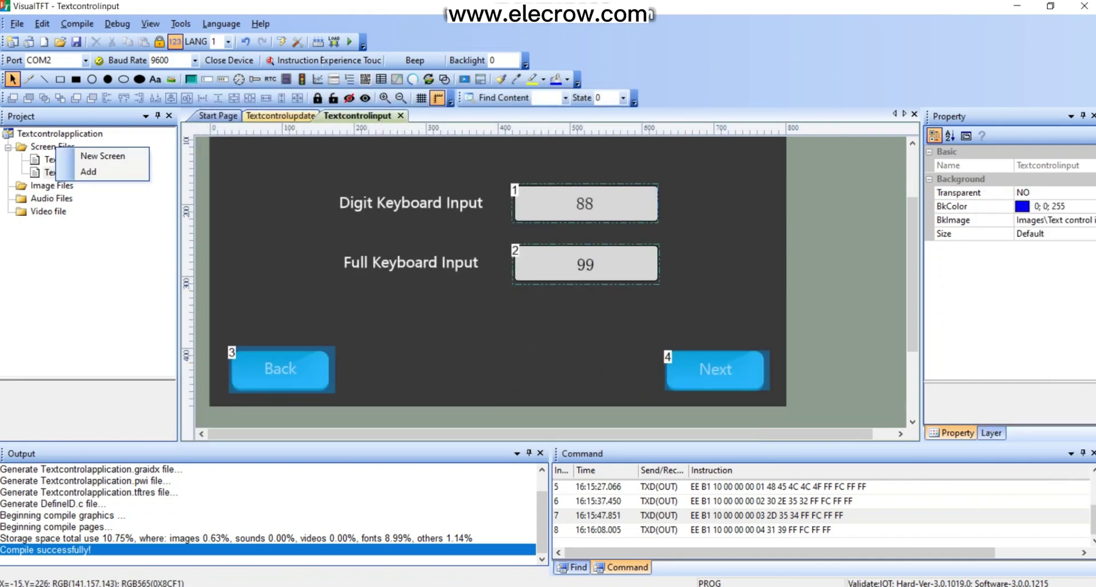
pyautogui.click(86, 153)
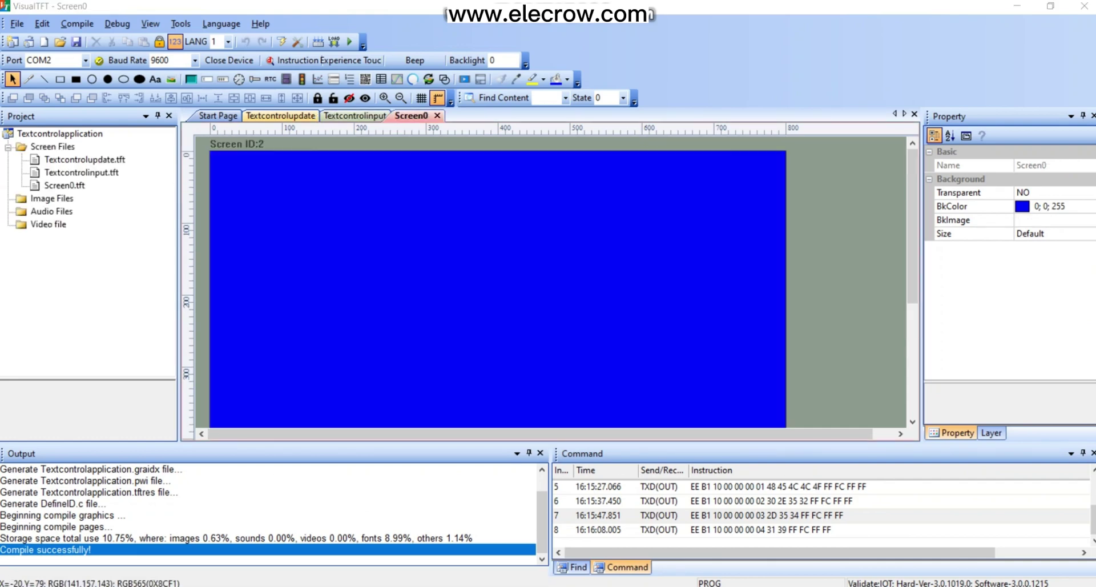
pyautogui.click(65, 186)
pyautogui.click(64, 185)
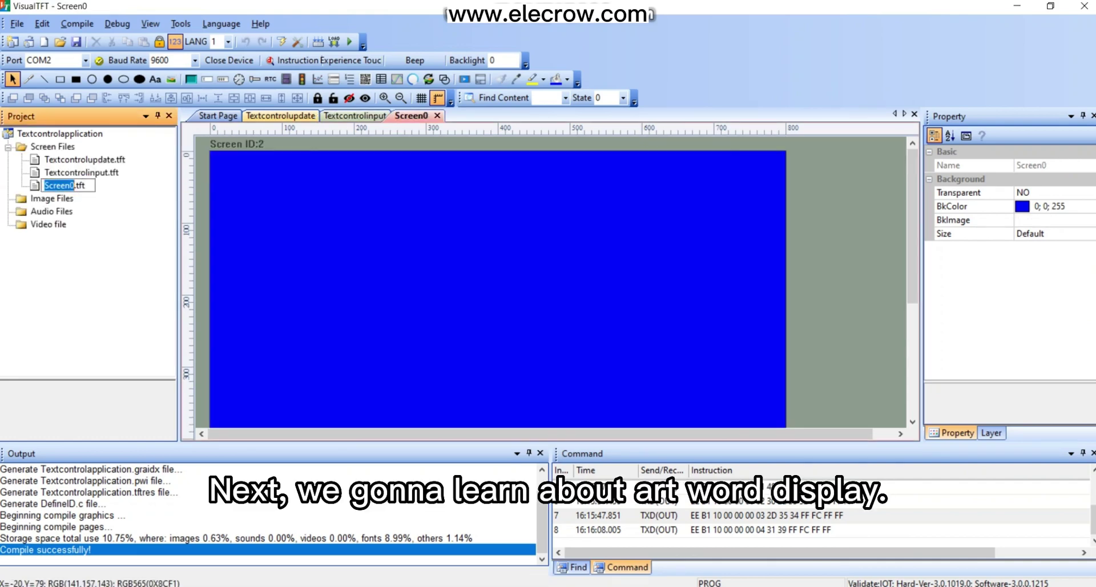
pyautogui.rightClick(60, 183)
pyautogui.click(95, 246)
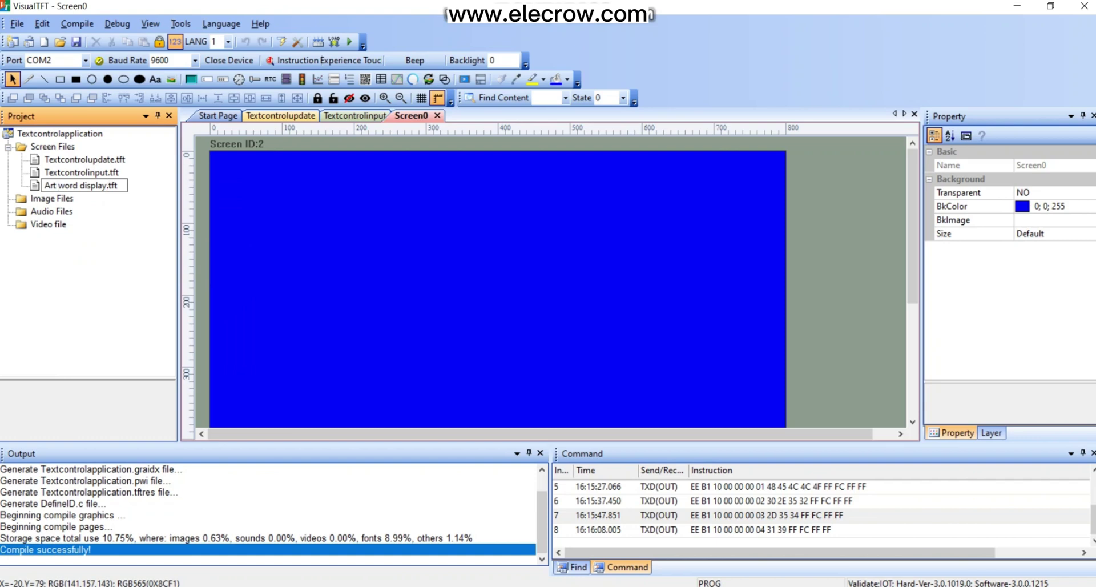
pyautogui.press('BackSpace')
pyautogui.press('Right')
pyautogui.press('Right')
pyautogui.press('Right')
pyautogui.press('Right')
pyautogui.press('Right')
pyautogui.press('BackSpace')
pyautogui.press('Return')
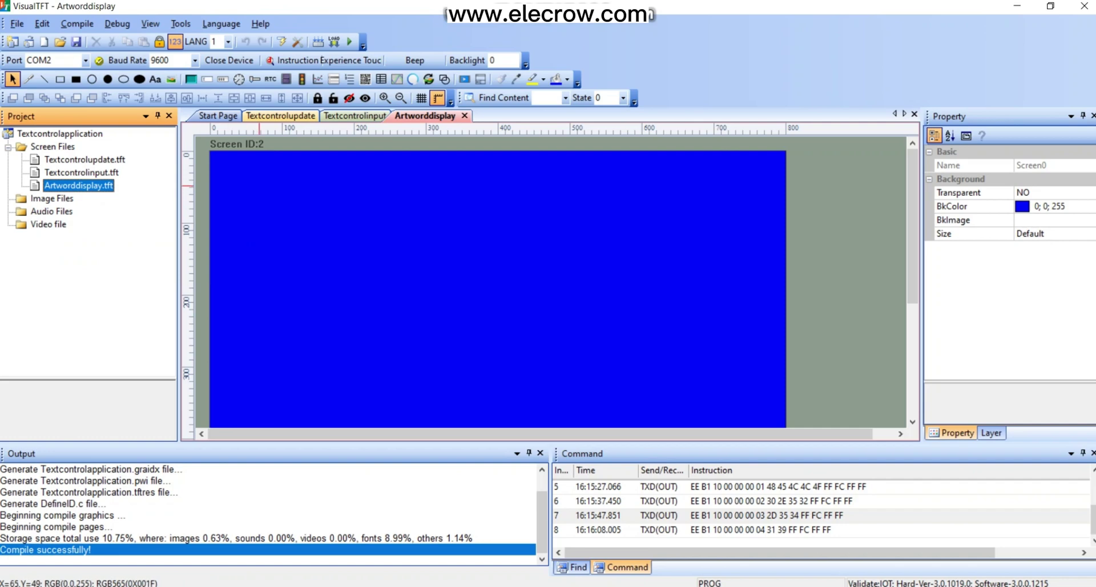
# Assign "Text control input pressed.jpg" as the pressed image of the Textcontrolinput screen's Next button and enable Cut for it.
pyautogui.click(354, 115)
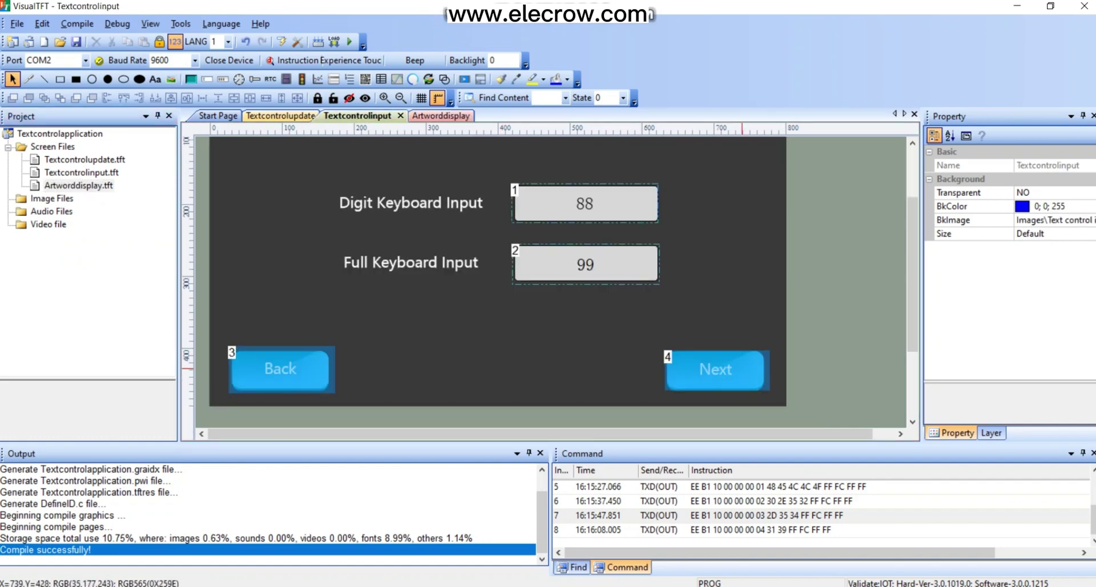
pyautogui.click(716, 369)
pyautogui.scroll(-2, 1007, 256)
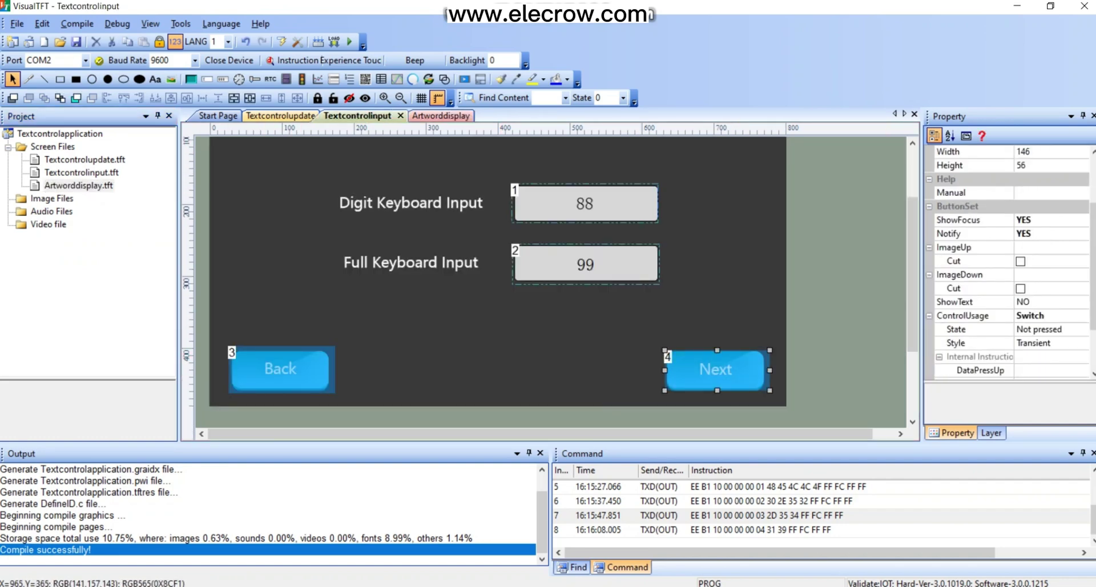
pyautogui.click(959, 274)
pyautogui.click(1083, 275)
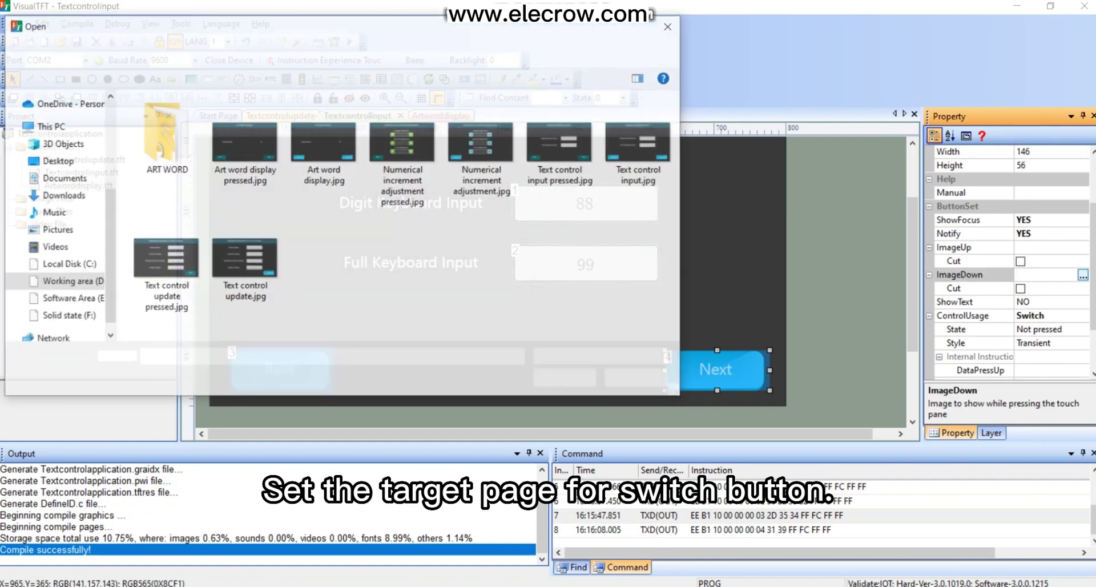
pyautogui.click(561, 143)
pyautogui.click(566, 378)
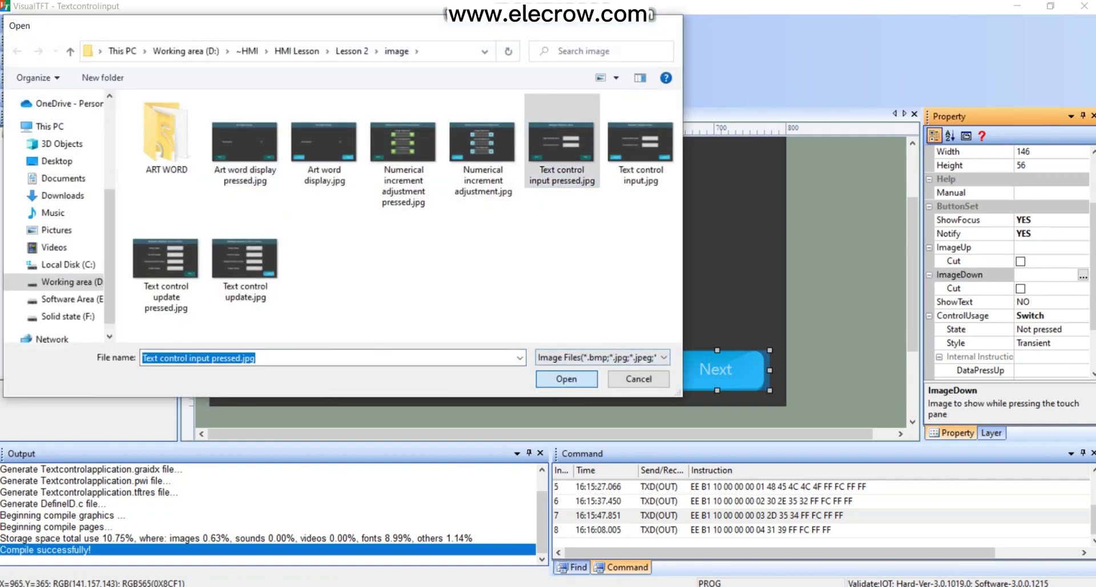
pyautogui.click(1020, 288)
# Set the Next button's control usage to ChangeScreen with Artworddisplay as the target screen.
pyautogui.scroll(-2, 1007, 257)
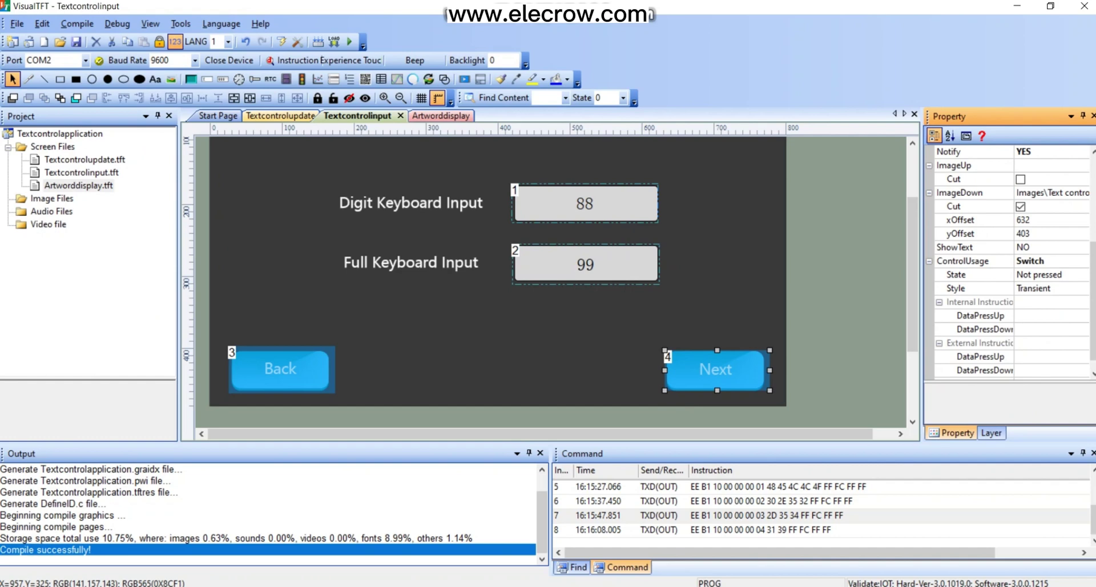
pyautogui.click(1082, 261)
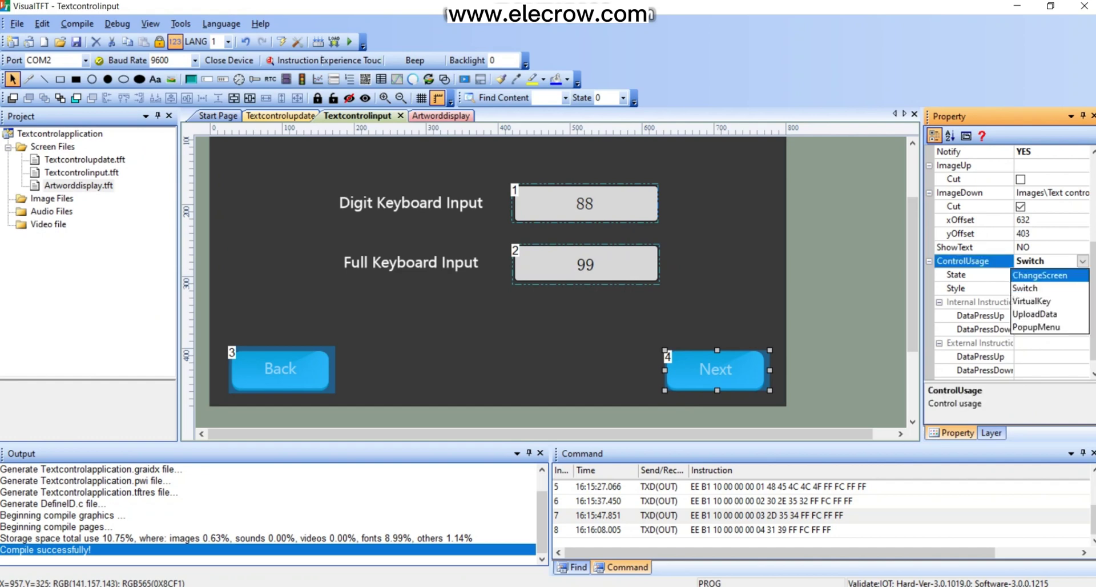
pyautogui.click(1038, 275)
pyautogui.click(1082, 330)
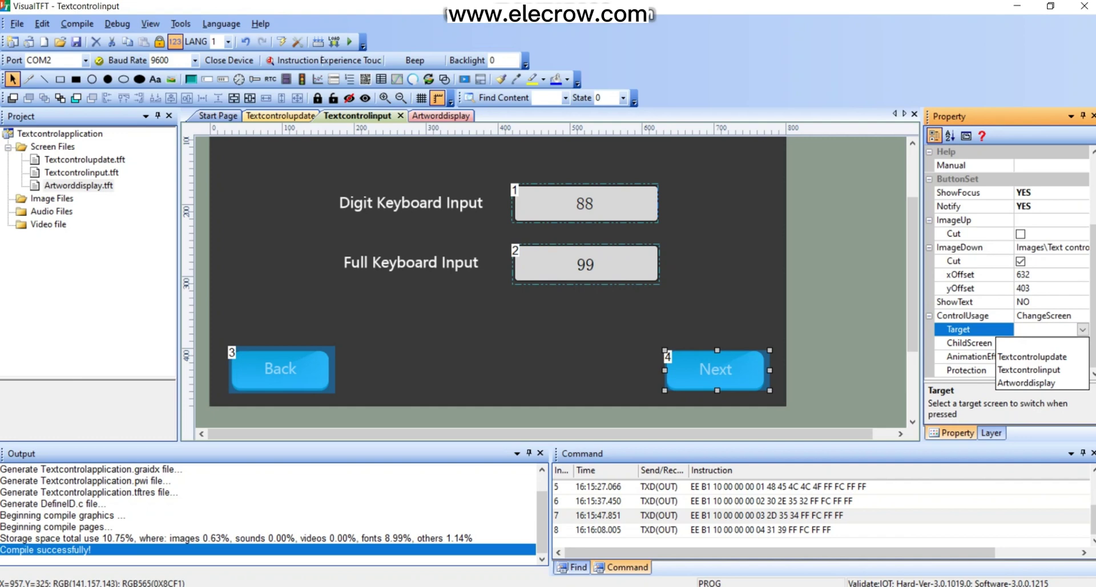
pyautogui.click(1026, 382)
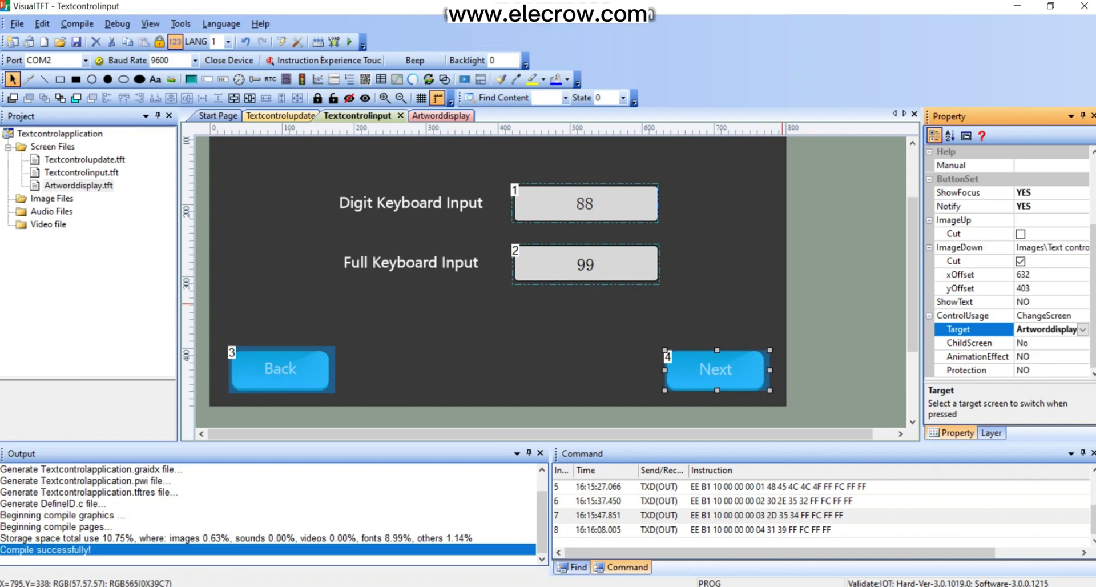
pyautogui.click(852, 294)
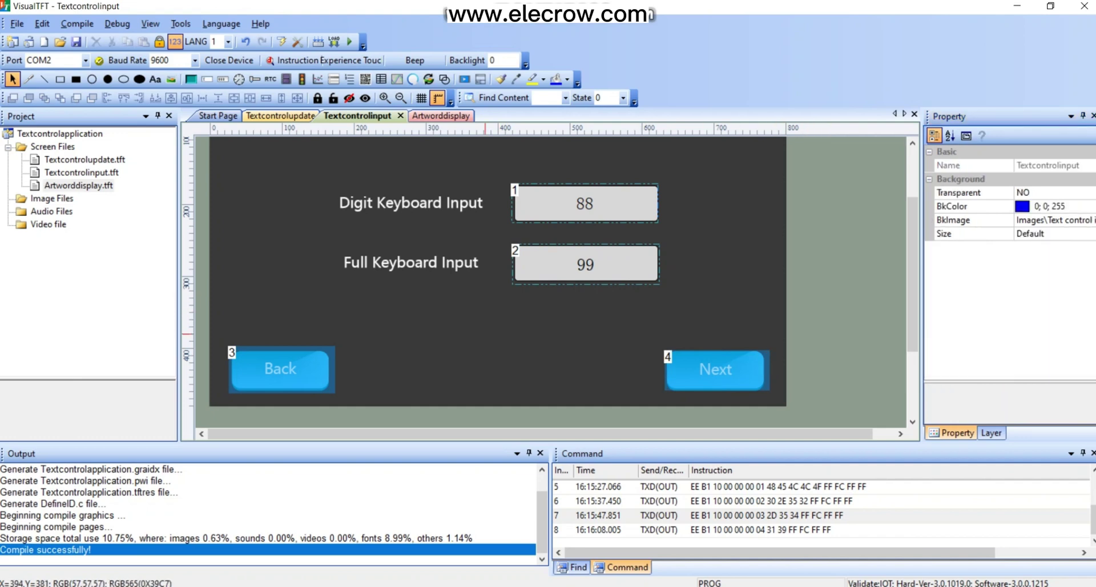
# Set "Art word display.jpg" as the background image of the Artworddisplay screen.
pyautogui.click(78, 186)
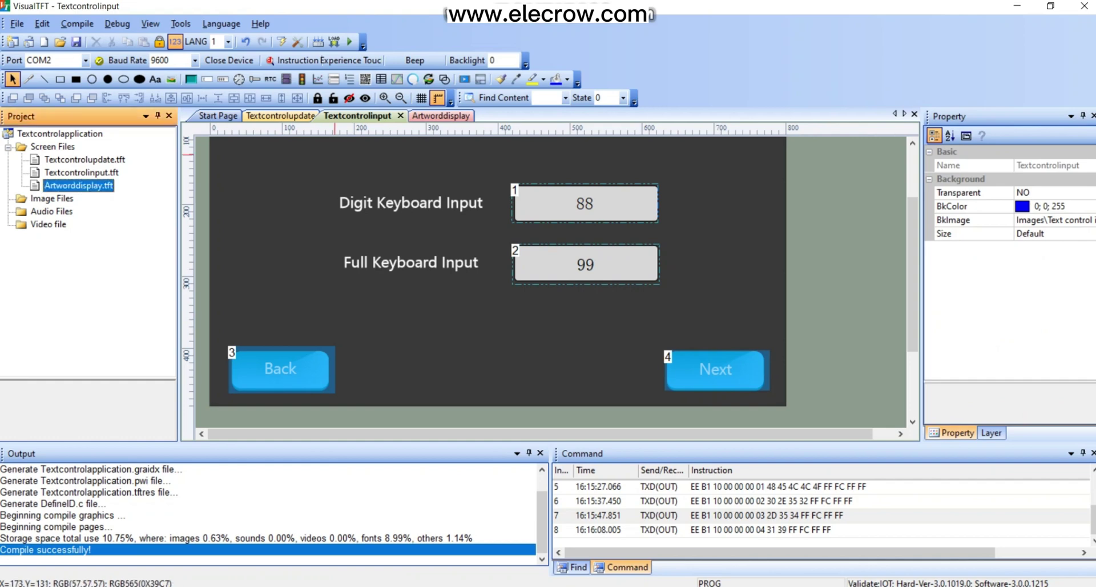
pyautogui.click(440, 116)
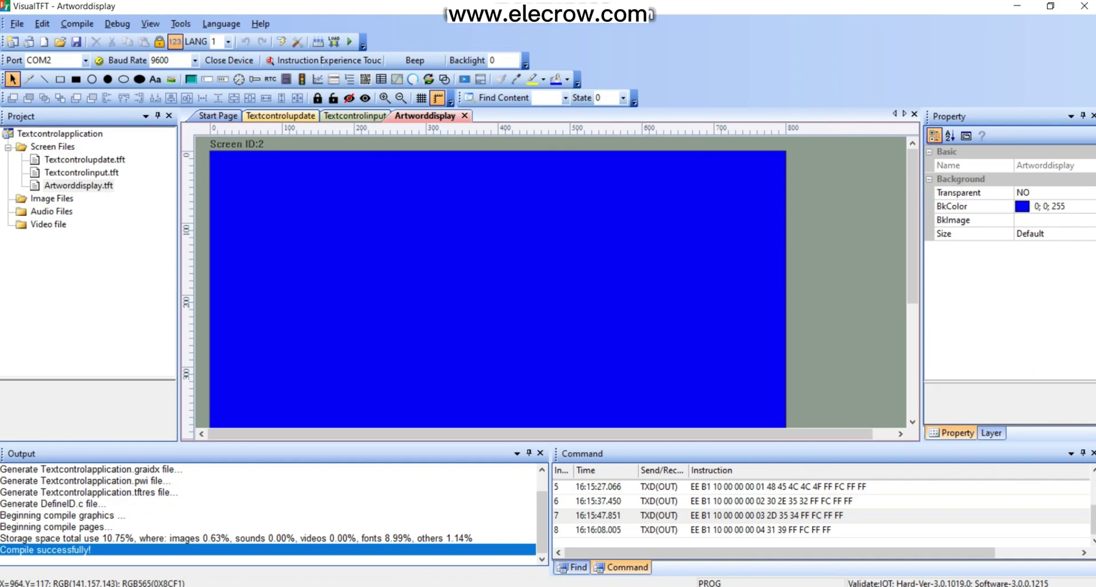
pyautogui.click(1052, 221)
pyautogui.click(1092, 220)
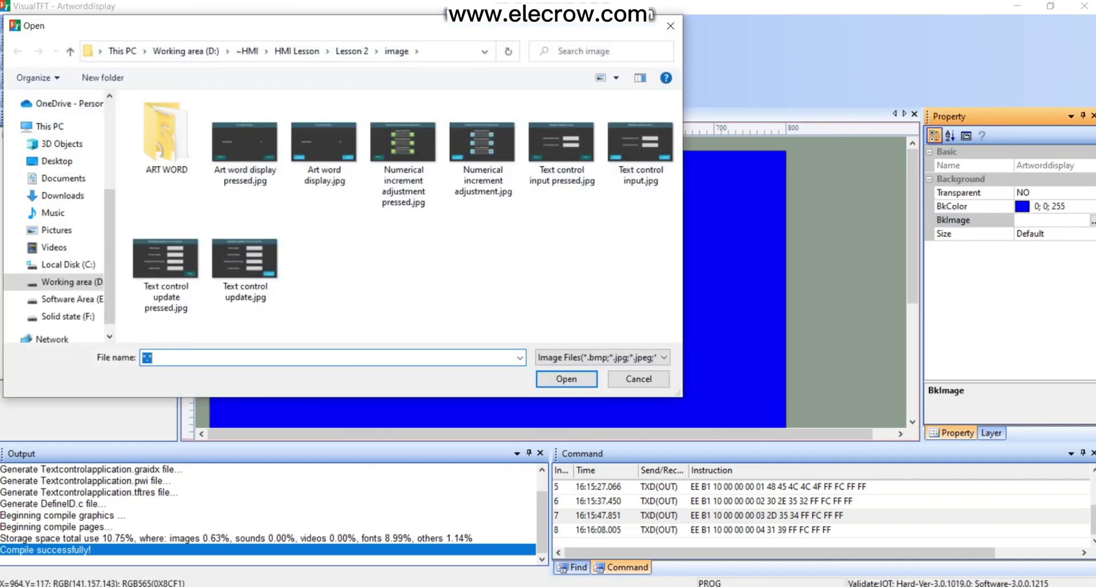
pyautogui.click(324, 143)
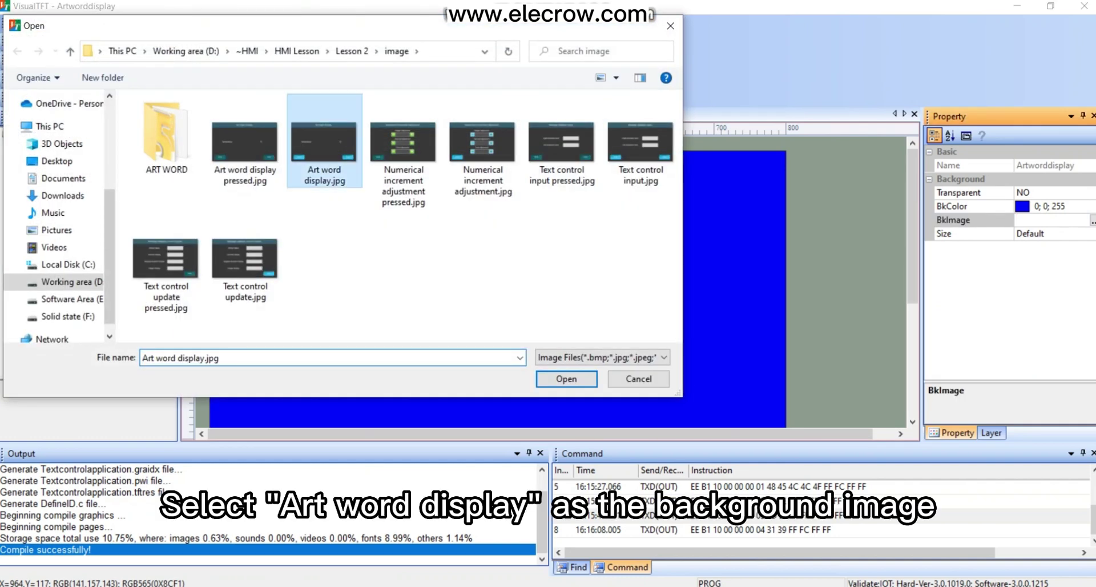
pyautogui.click(566, 379)
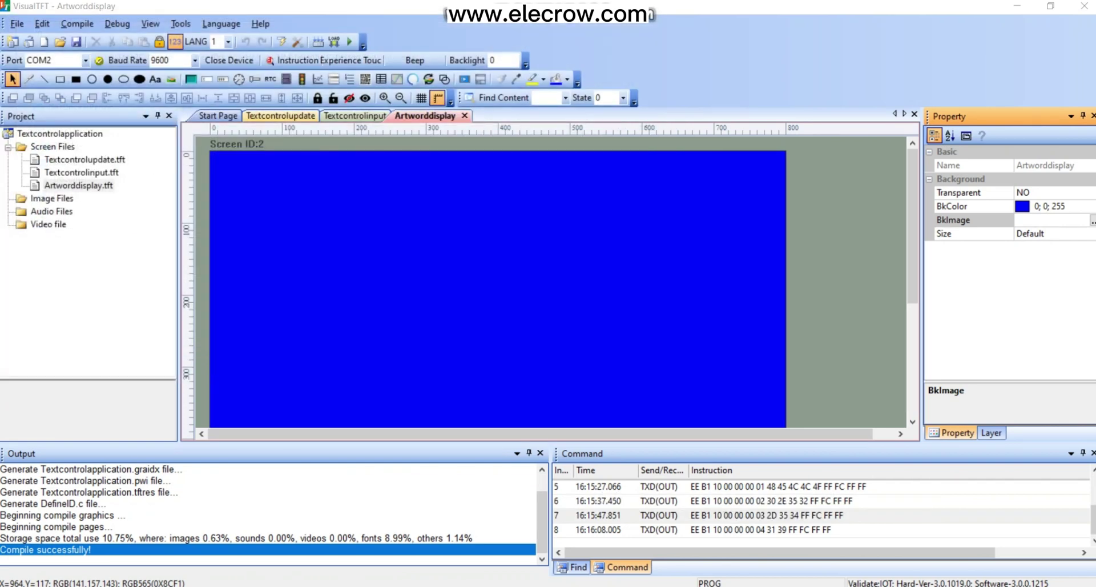
# Place a text display control about 320 by 117 between the Temperature label and °C, and set its text to 12.5.
pyautogui.scroll(-1, 477, 349)
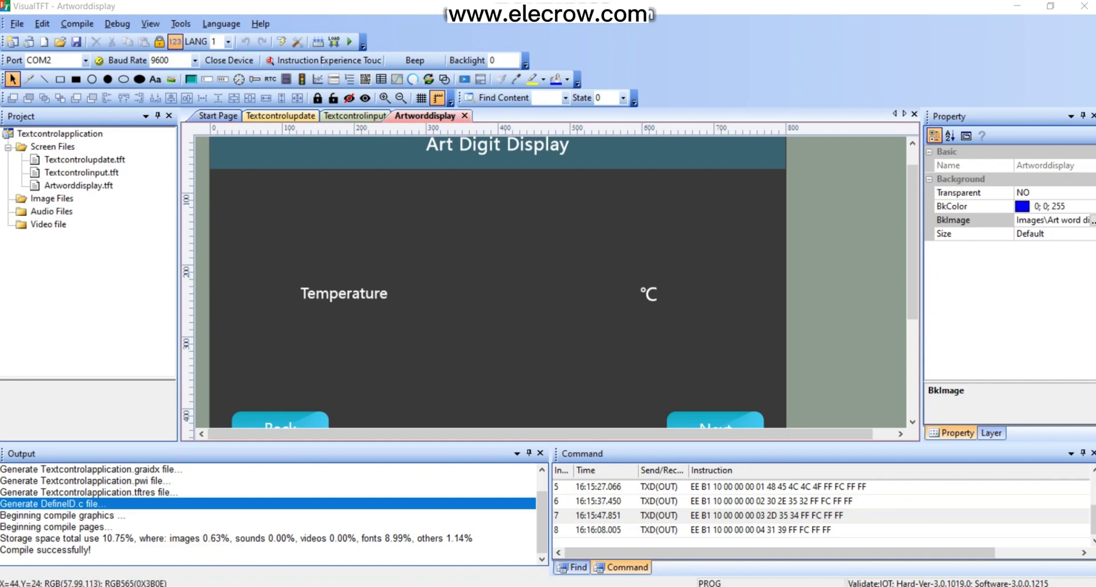
pyautogui.click(206, 78)
pyautogui.moveTo(410, 251); pyautogui.dragTo(639, 335)
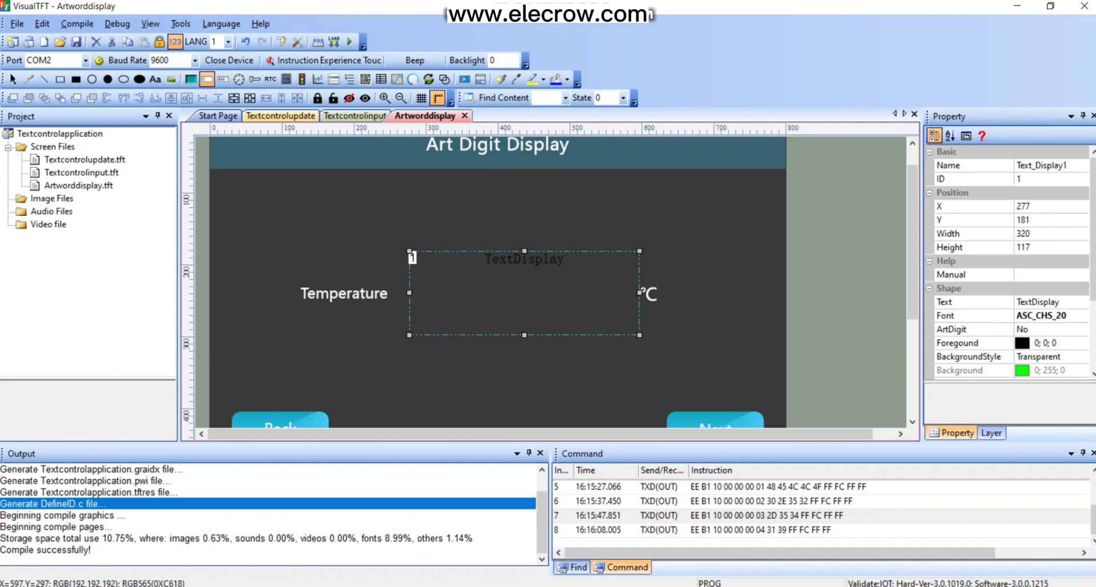
pyautogui.click(1052, 302)
pyautogui.moveTo(1061, 301); pyautogui.dragTo(1007, 301)
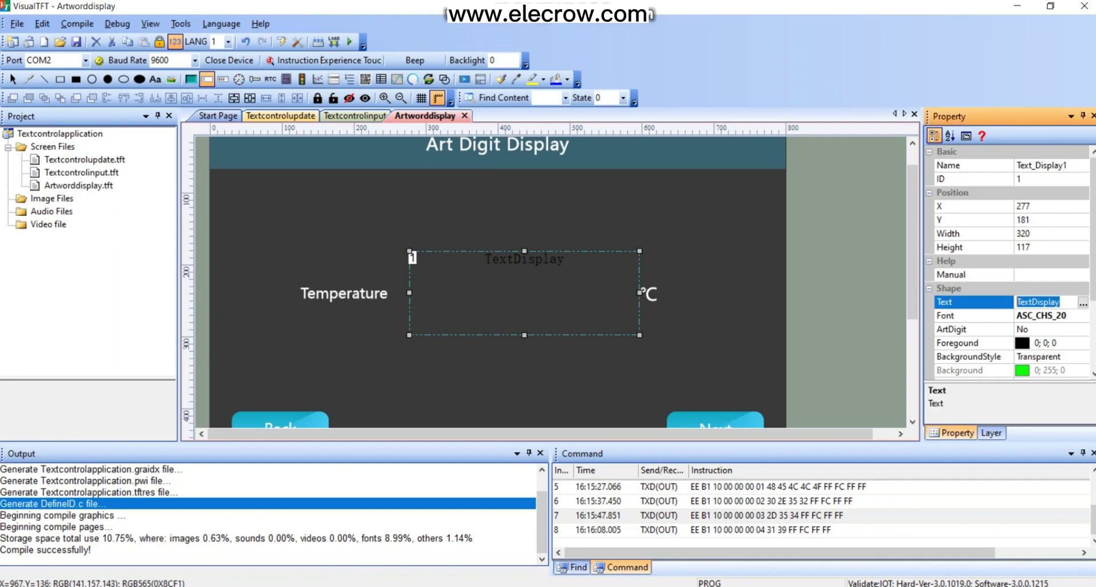
pyautogui.write('12.5')
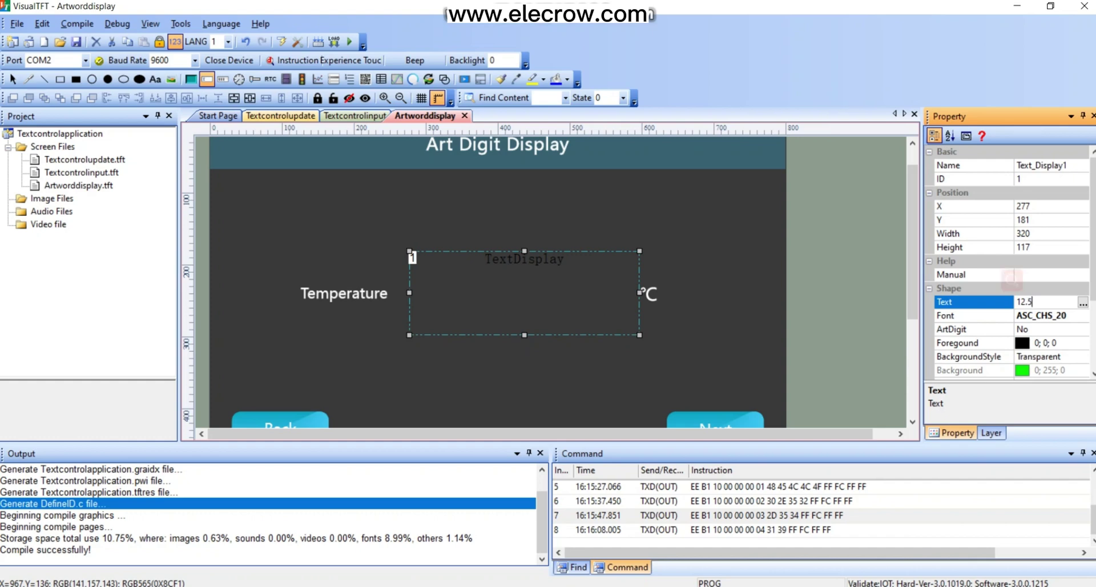
pyautogui.click(1082, 316)
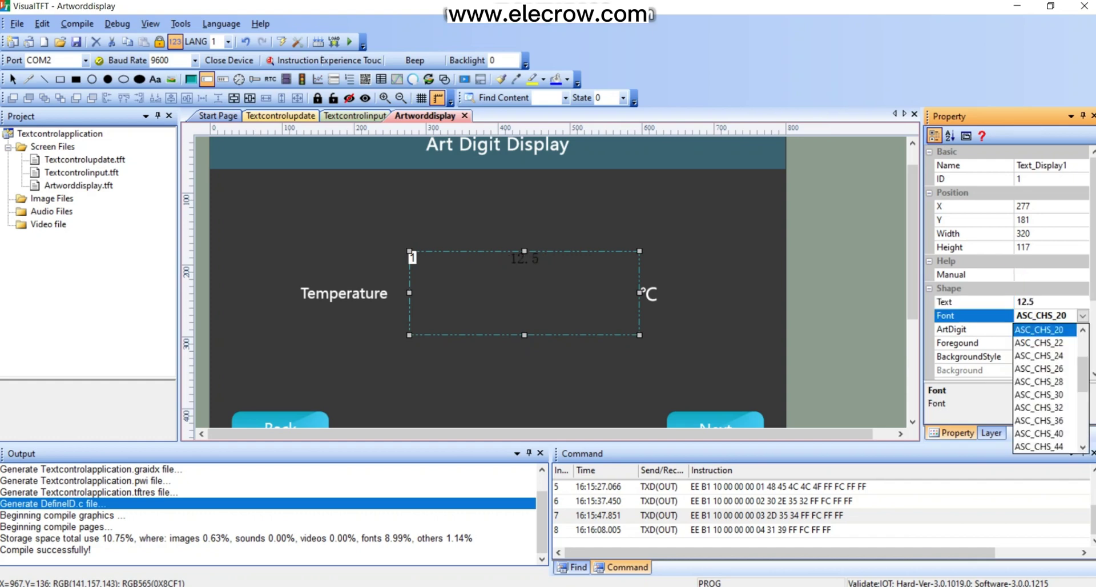
pyautogui.press('Escape')
# Enable ArtDigit for the temperature text display and assign art.ICON as its art digit icon.
pyautogui.click(1082, 330)
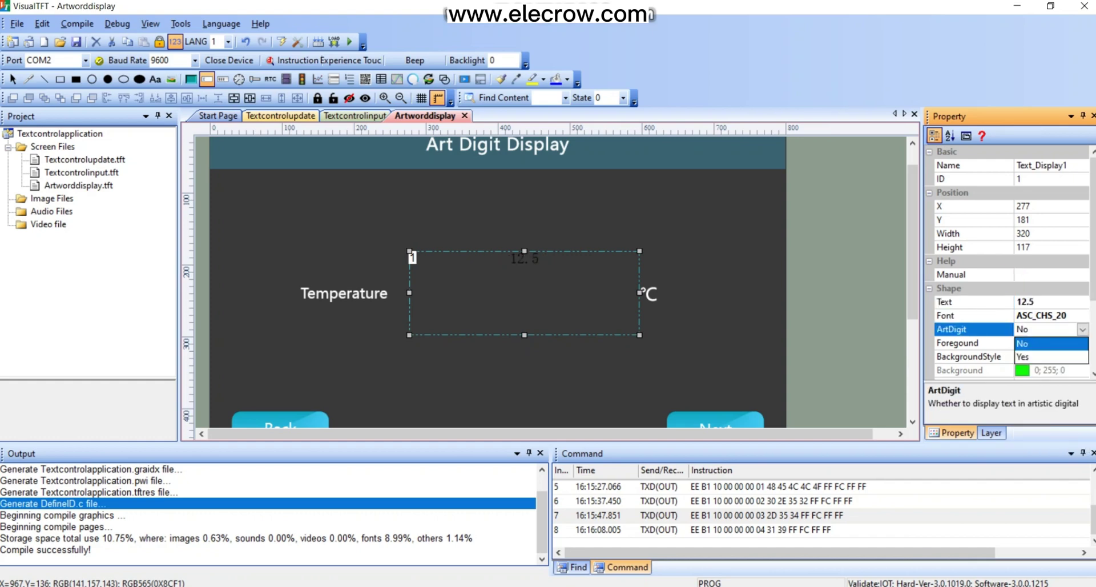
pyautogui.click(1050, 356)
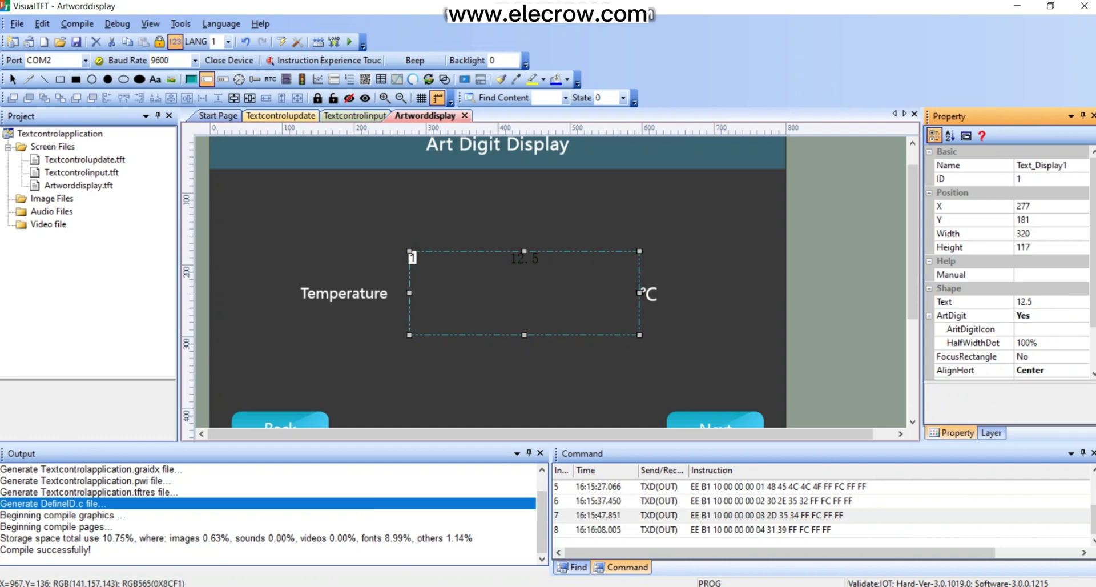
pyautogui.click(1045, 329)
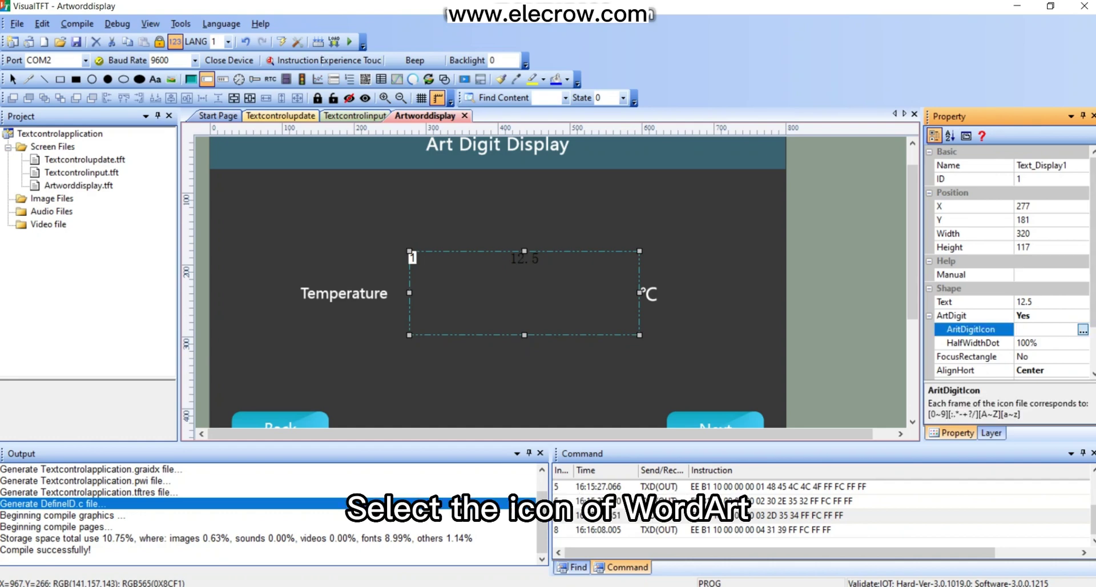
pyautogui.click(1082, 329)
pyautogui.click(404, 136)
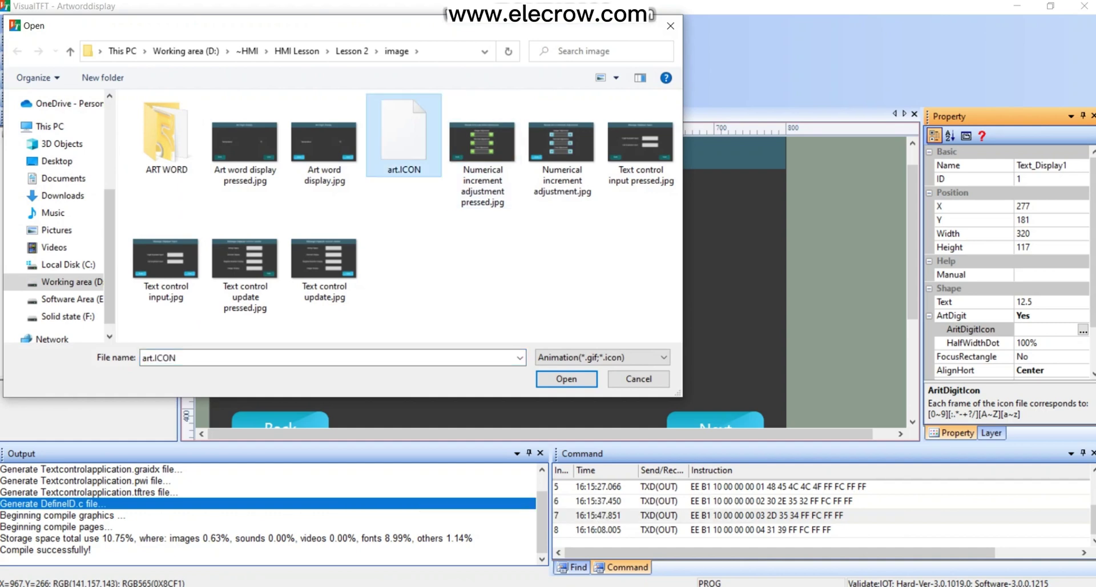
pyautogui.click(566, 379)
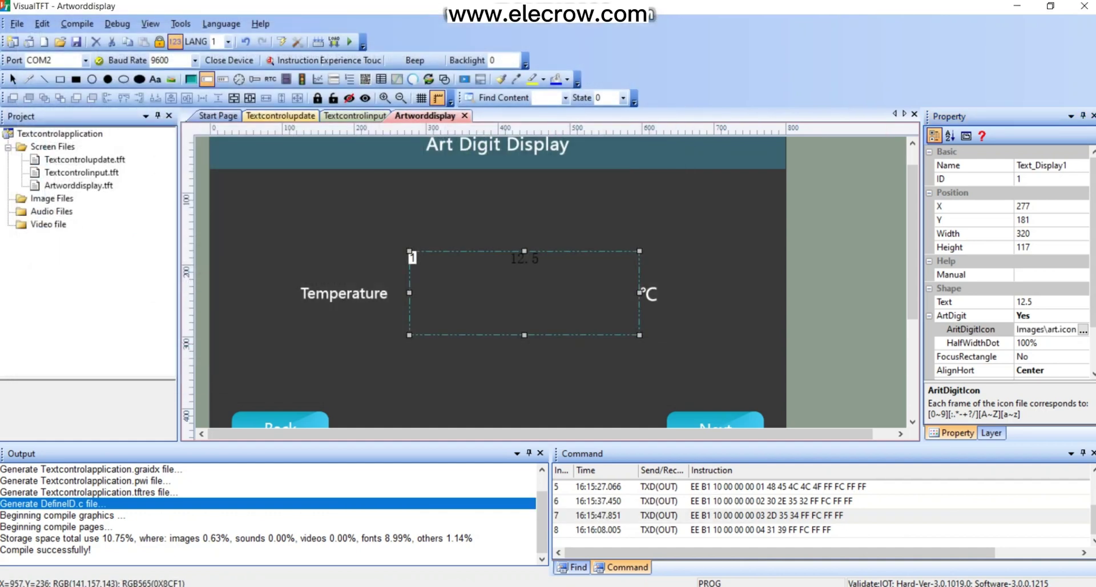
# Set the temperature display's decimal point width ratio to 25%, vertical alignment to Center and input mode to User Device Input.
pyautogui.scroll(-2, 1010, 286)
pyautogui.click(1082, 288)
pyautogui.click(1025, 328)
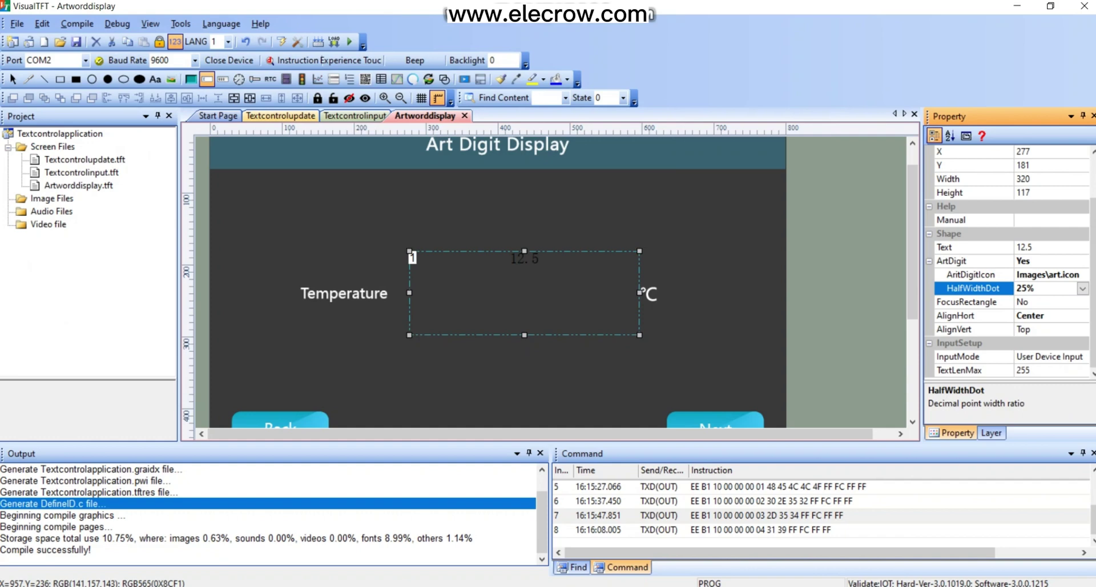
pyautogui.click(1082, 329)
pyautogui.press('Down')
pyautogui.press('Return')
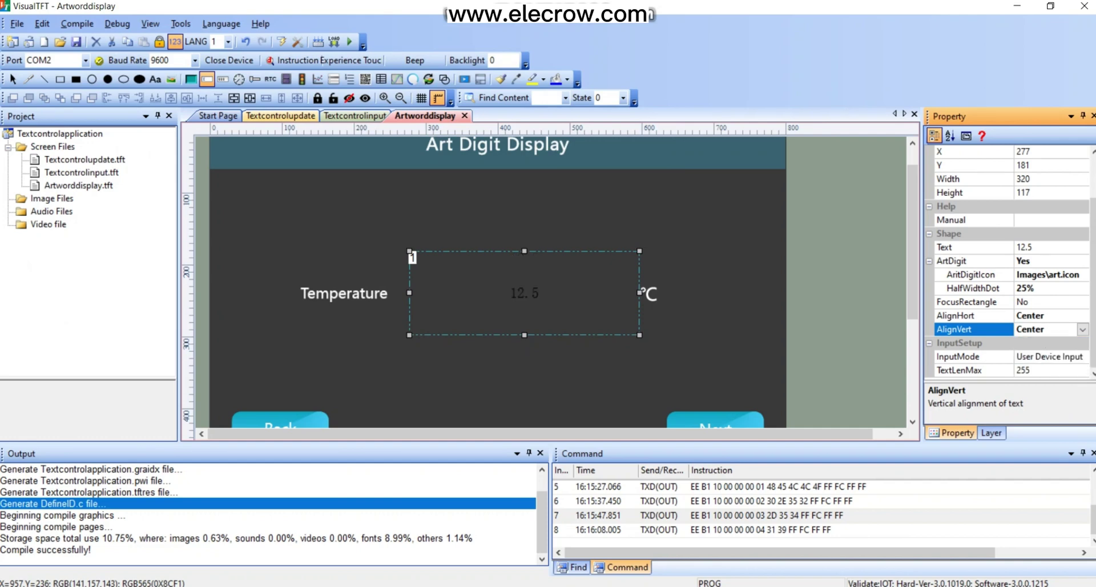
pyautogui.click(1082, 357)
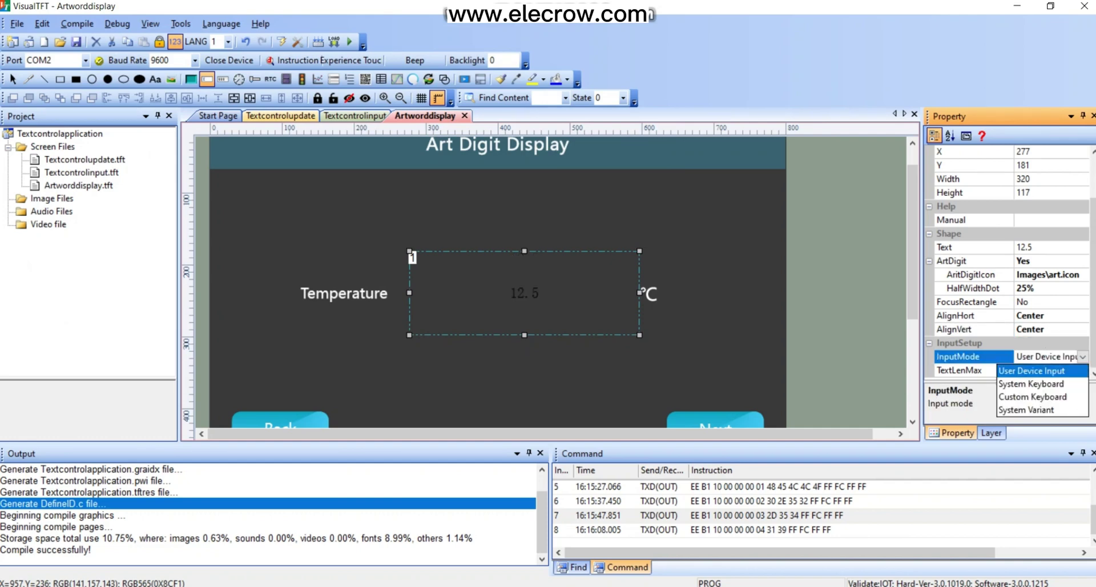
pyautogui.click(1031, 371)
# Place a button control about 158 by 70 over the Back graphic and set its ShowFocus to NO.
pyautogui.scroll(-1, 551, 283)
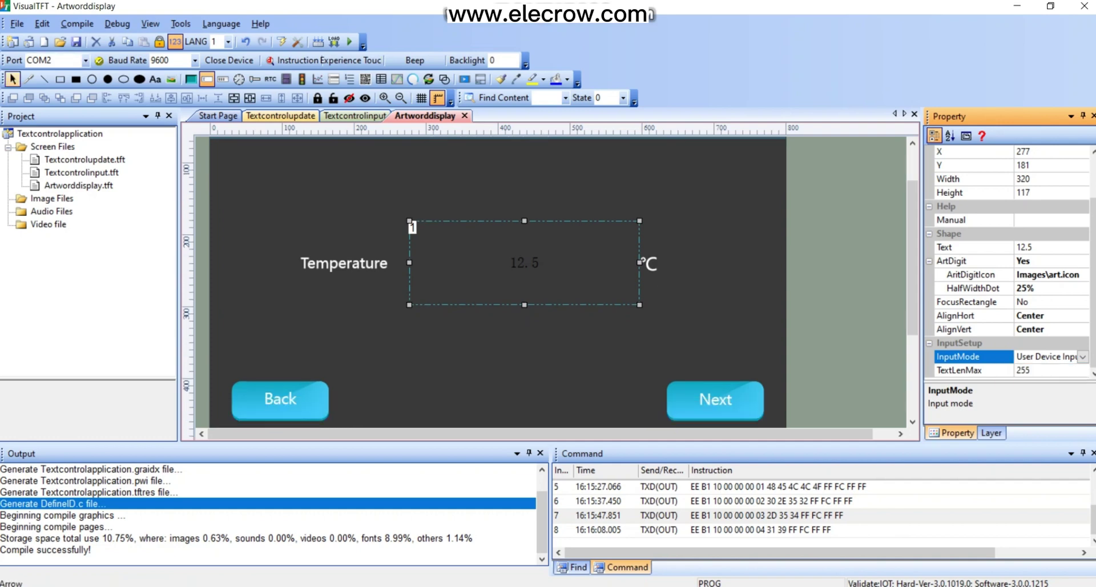
pyautogui.click(190, 80)
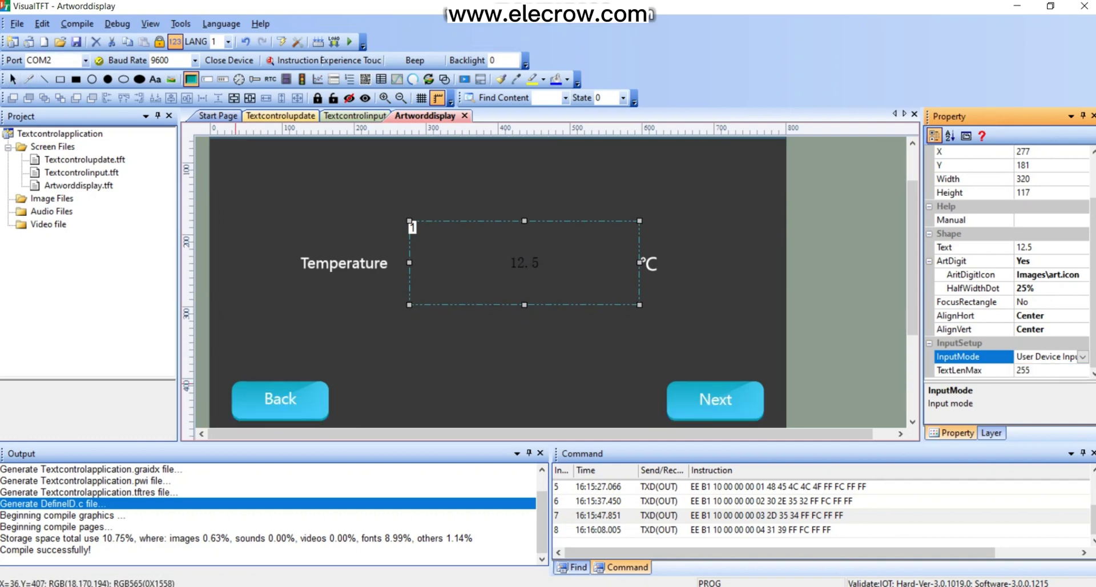
pyautogui.click(240, 382)
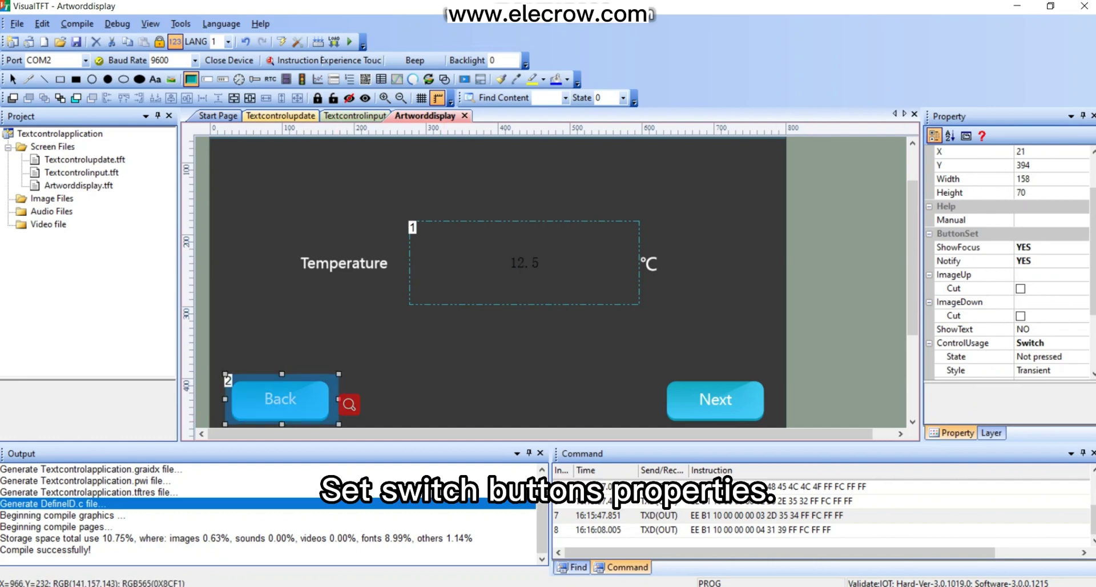
pyautogui.click(1082, 247)
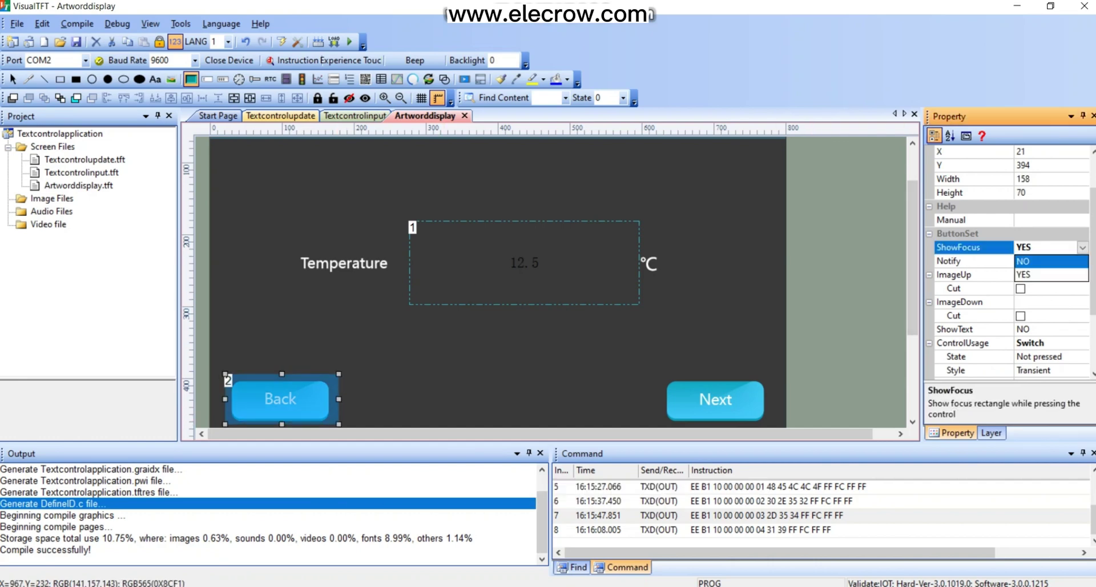
pyautogui.click(1044, 261)
# Assign "Art word display pressed.jpg" as the Back button's pressed image and enable Cut for it.
pyautogui.click(958, 301)
pyautogui.click(1082, 303)
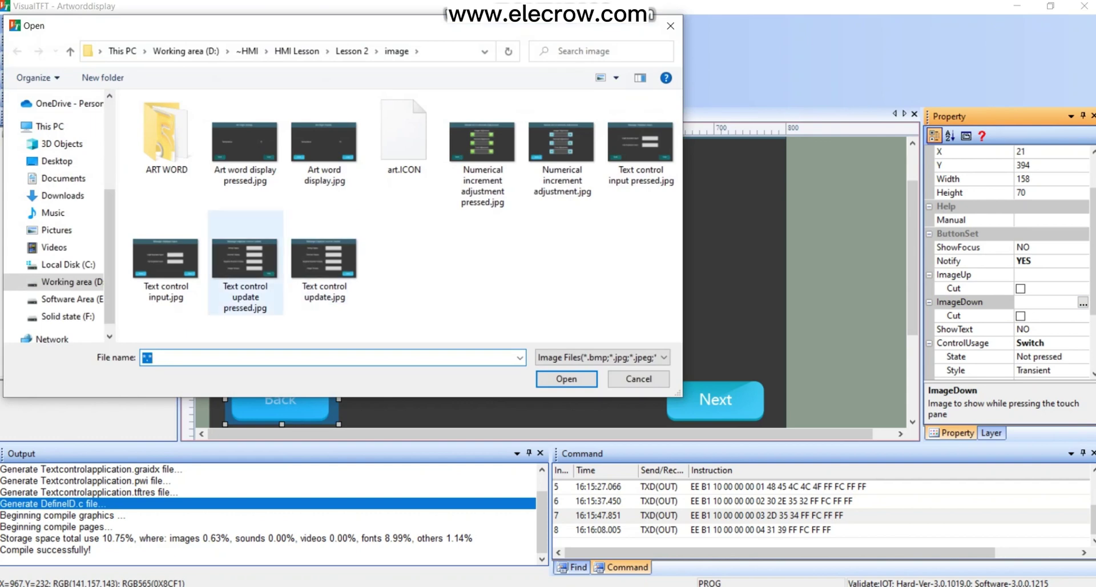
pyautogui.click(244, 143)
pyautogui.click(566, 379)
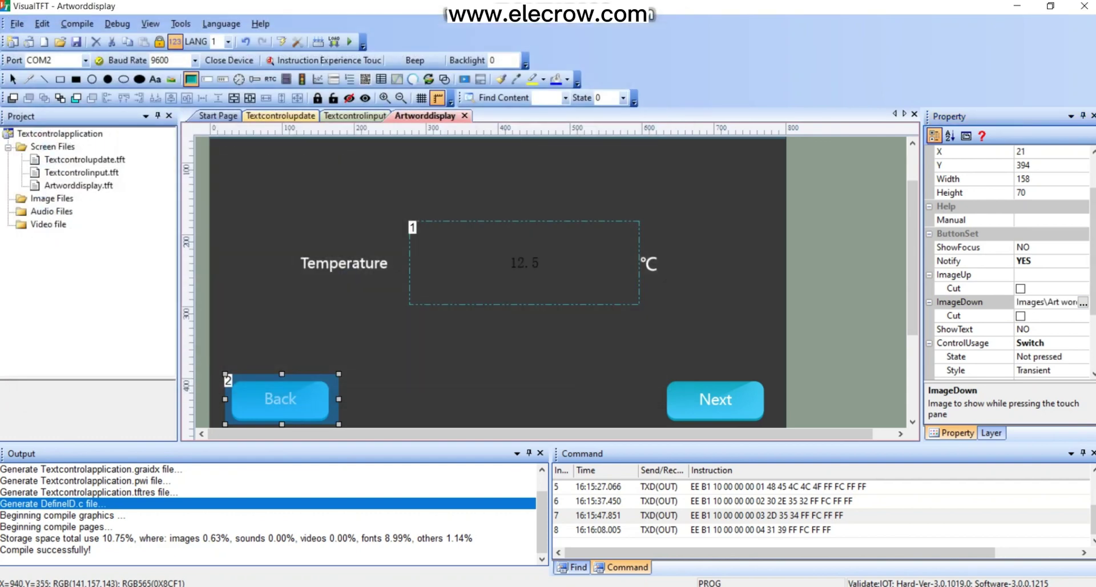
pyautogui.click(1020, 315)
# Set the Back button's control usage to ChangeScreen with Textcontrolinput as the target screen.
pyautogui.click(1082, 287)
pyautogui.click(1039, 303)
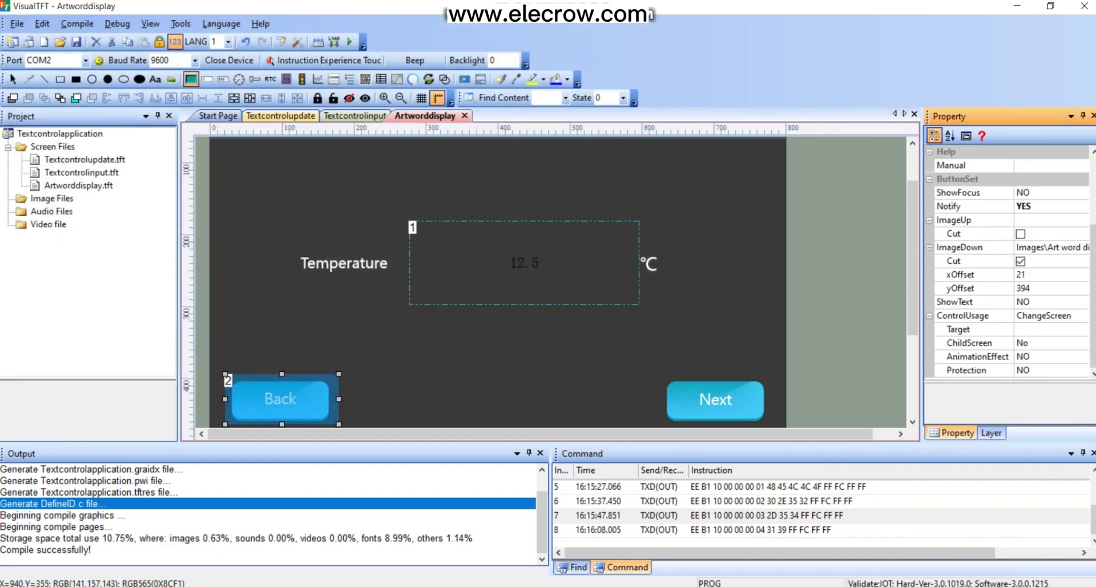
pyautogui.click(1082, 315)
pyautogui.click(1049, 330)
pyautogui.click(1082, 329)
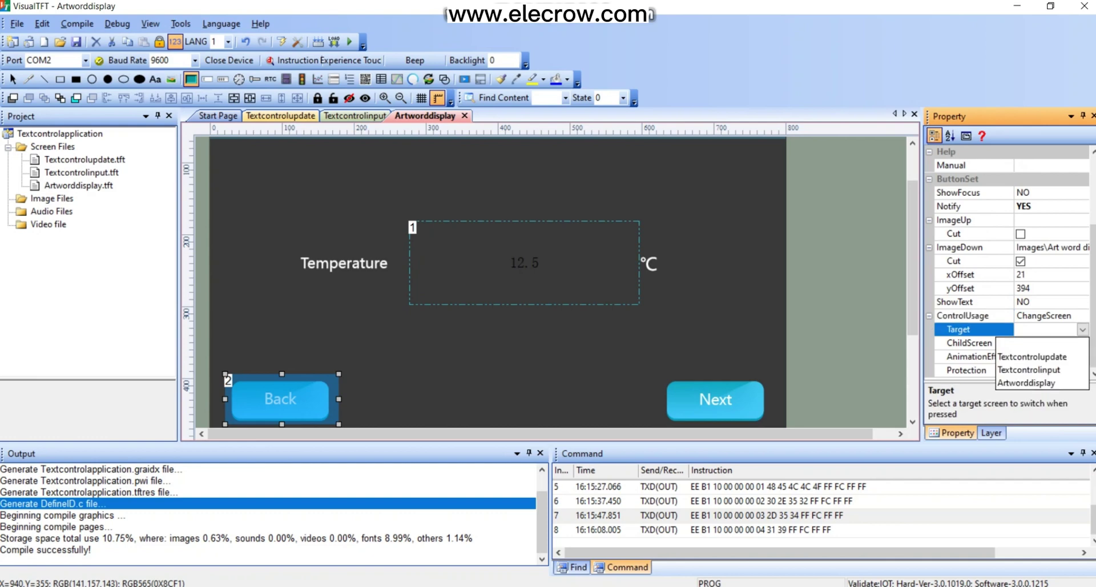
pyautogui.click(1028, 370)
pyautogui.click(709, 309)
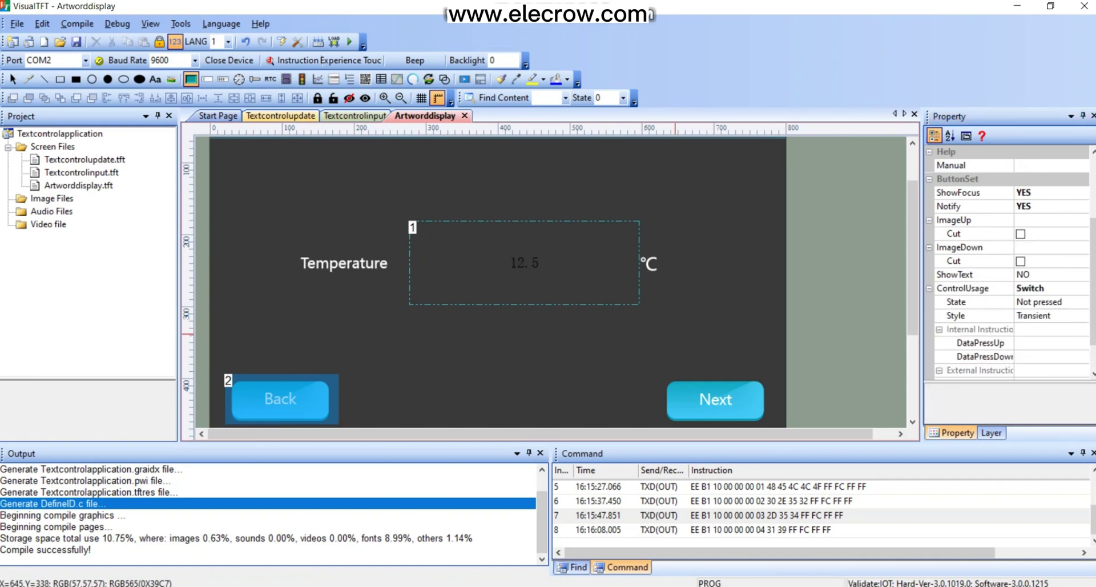
# Add a new screen to the project's screen files and rename it Textincrementadjustment.
pyautogui.rightClick(52, 147)
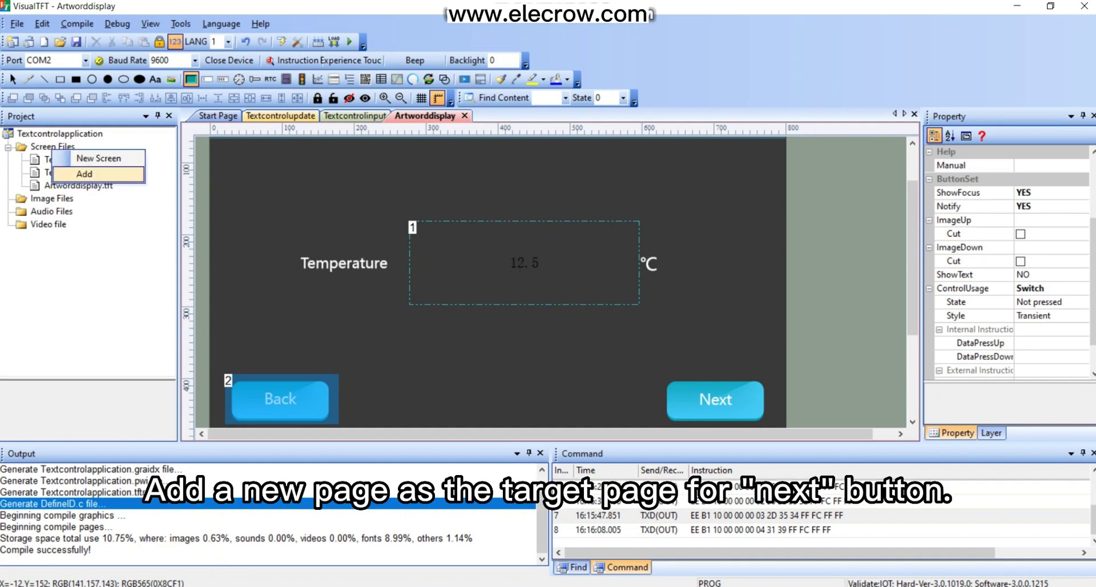
pyautogui.click(84, 174)
pyautogui.rightClick(53, 147)
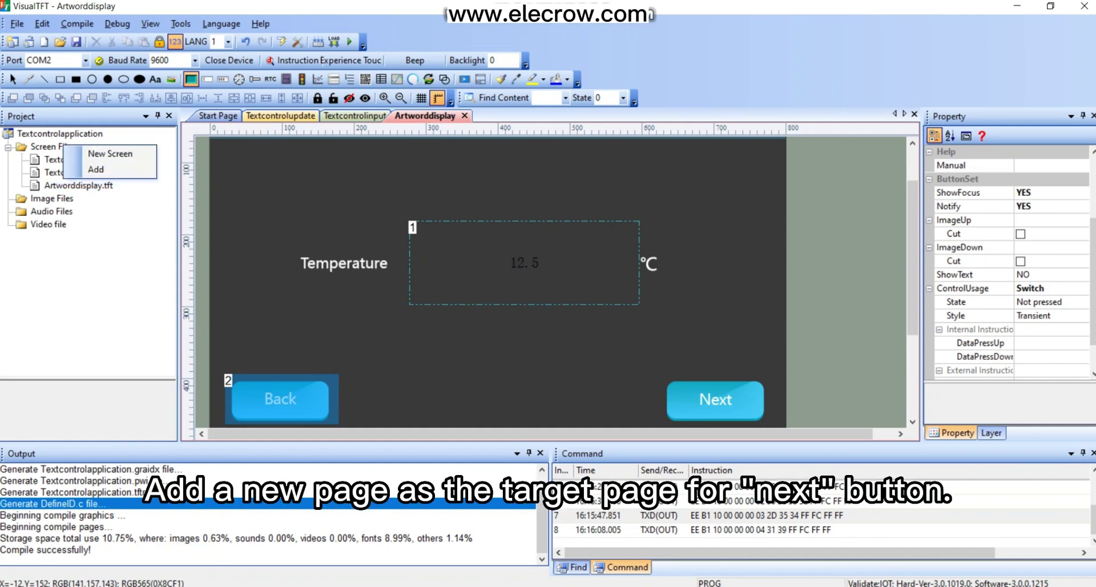
pyautogui.click(91, 153)
pyautogui.click(56, 199)
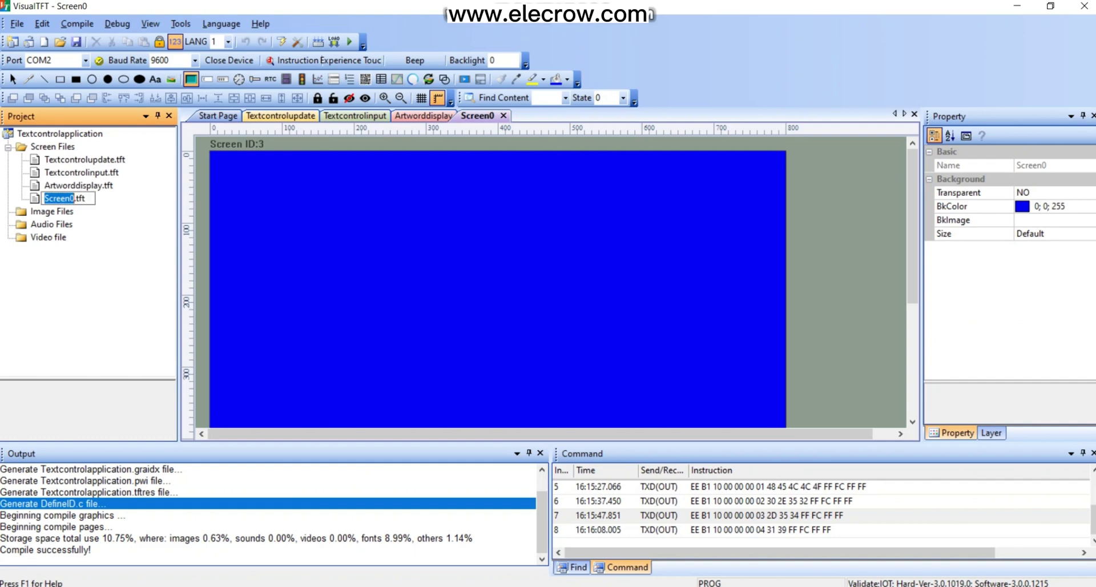
pyautogui.rightClick(56, 198)
pyautogui.click(91, 262)
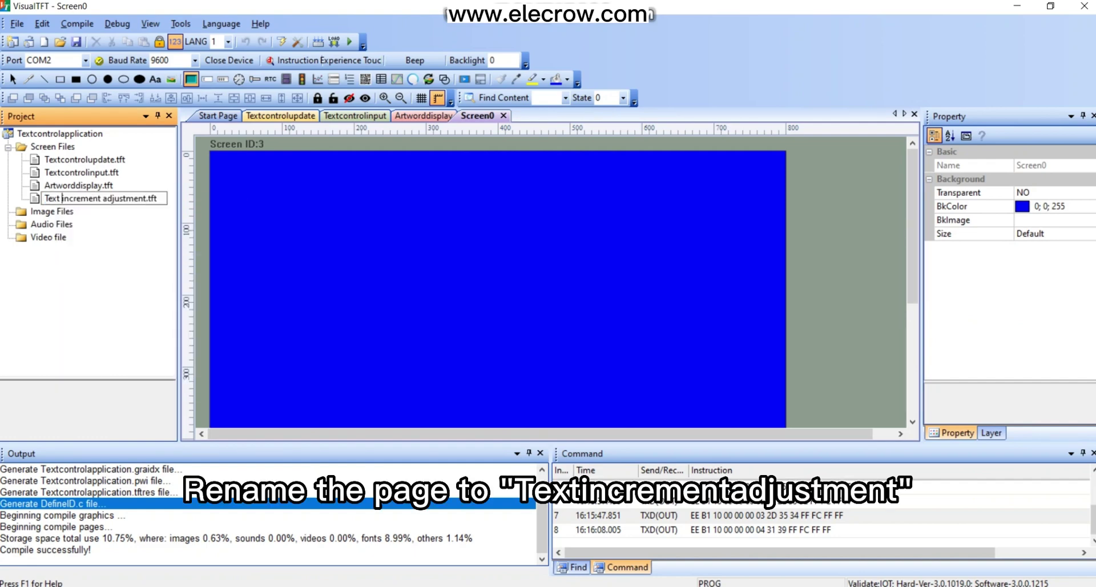
pyautogui.press('BackSpace')
pyautogui.hotkey('ctrl', 'Right')
pyautogui.press('BackSpace')
pyautogui.press('Return')
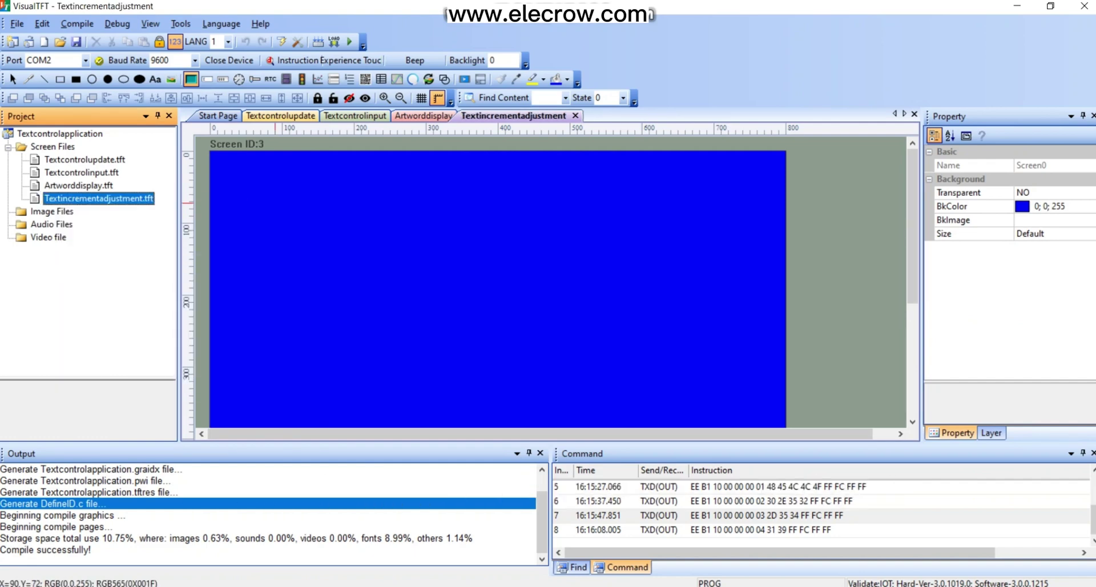
# Place a button control about 148 by 61 over the Artworddisplay screen's Next graphic and set its ShowFocus to NO.
pyautogui.click(422, 116)
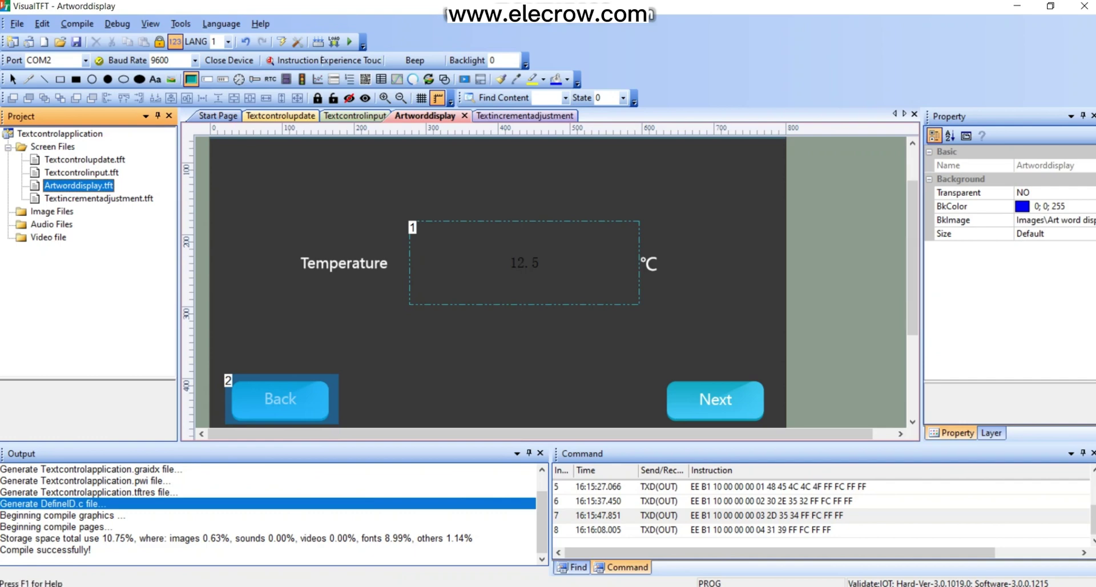
pyautogui.click(736, 401)
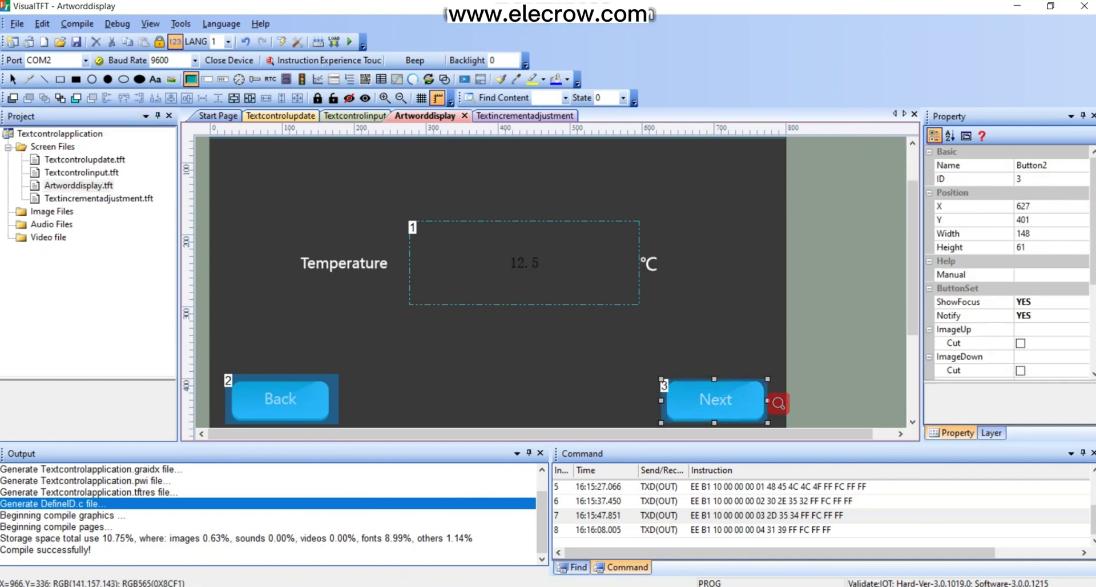
pyautogui.click(1082, 302)
pyautogui.click(1050, 317)
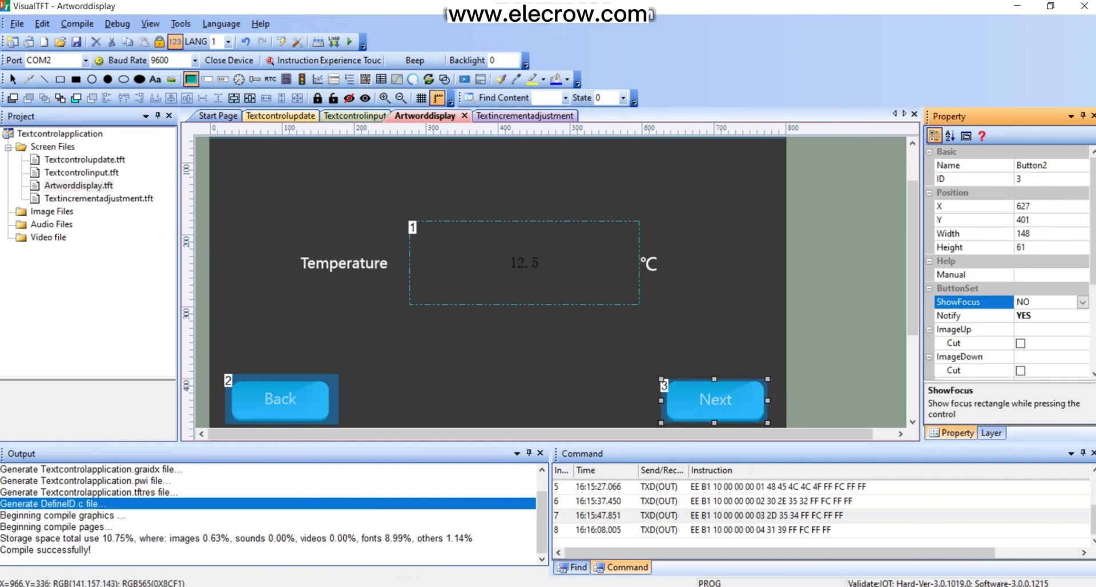
# Assign "Art word display pressed.jpg" as the Next button's pressed image and enable Cut for it.
pyautogui.click(1050, 357)
pyautogui.click(1083, 357)
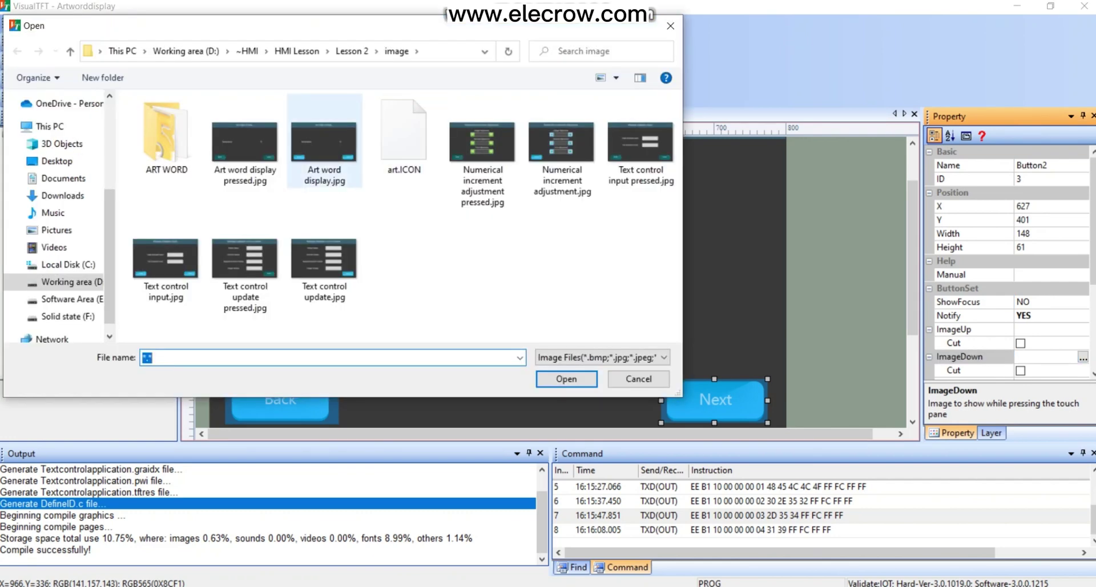
pyautogui.click(245, 143)
pyautogui.click(566, 378)
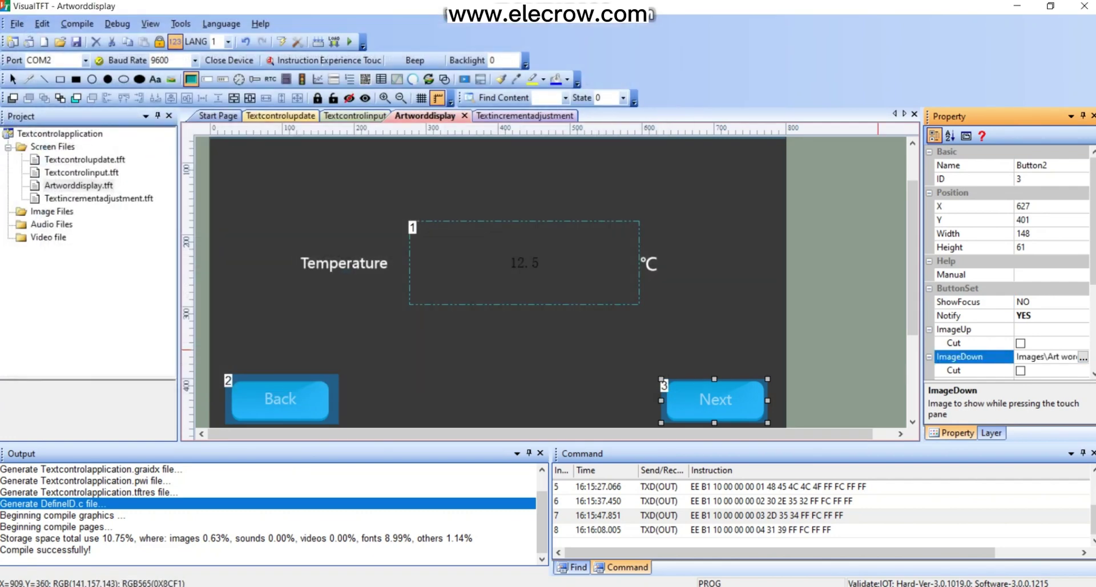
pyautogui.scroll(-2, 1027, 308)
pyautogui.click(1021, 288)
# Set the Artworddisplay Next button's control usage to ChangeScreen with Textincrementadjustment as the target screen.
pyautogui.scroll(-3, 1027, 297)
pyautogui.click(1082, 247)
pyautogui.click(1047, 261)
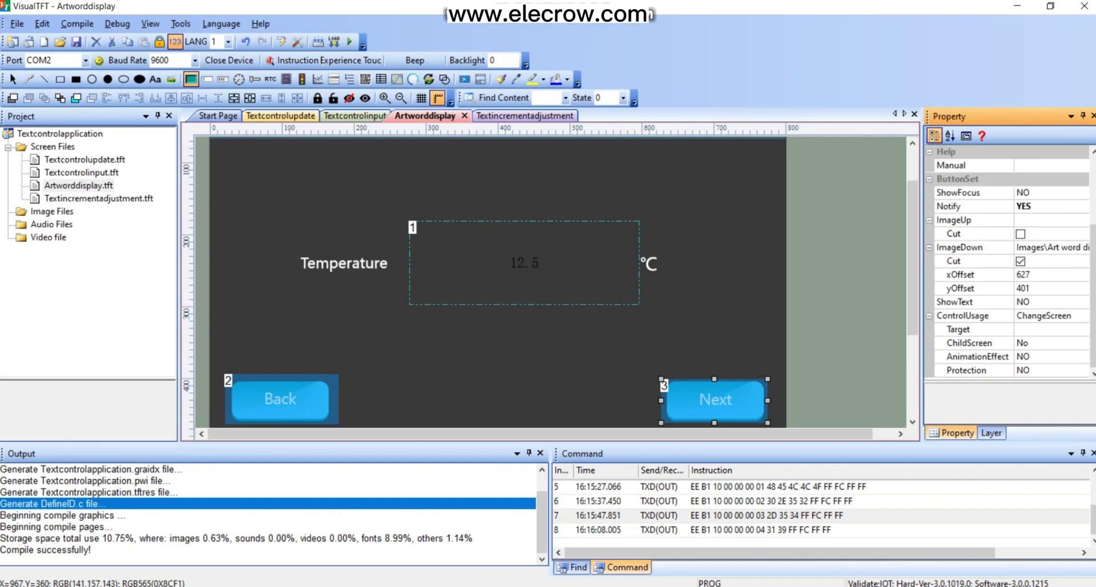
pyautogui.click(1082, 330)
pyautogui.click(1033, 395)
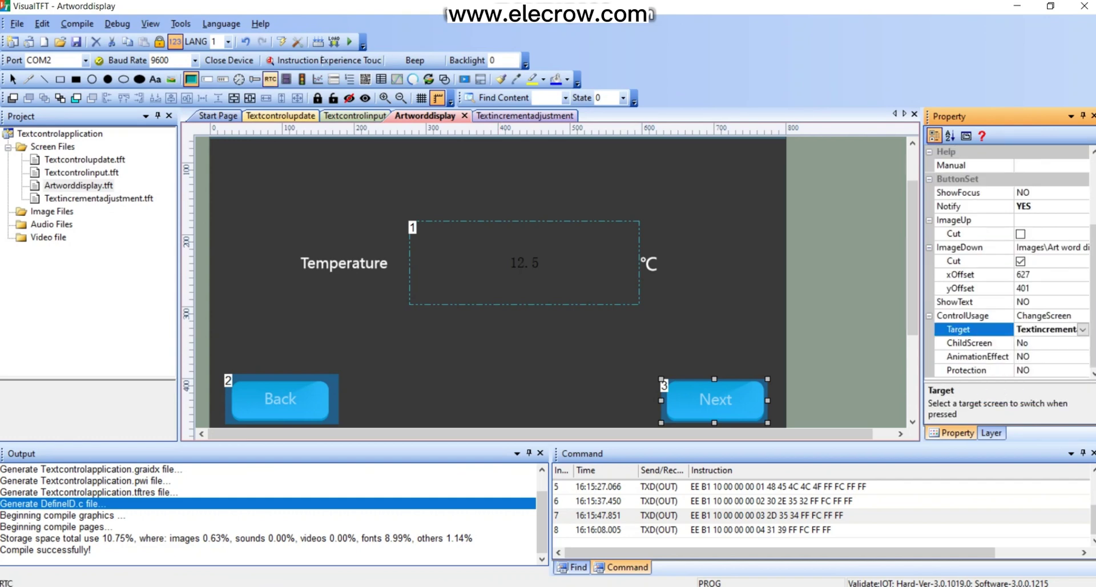
# Run the project in the simulator, rearrange its windows and open serial port COM1 at 9600 baud.
pyautogui.click(349, 42)
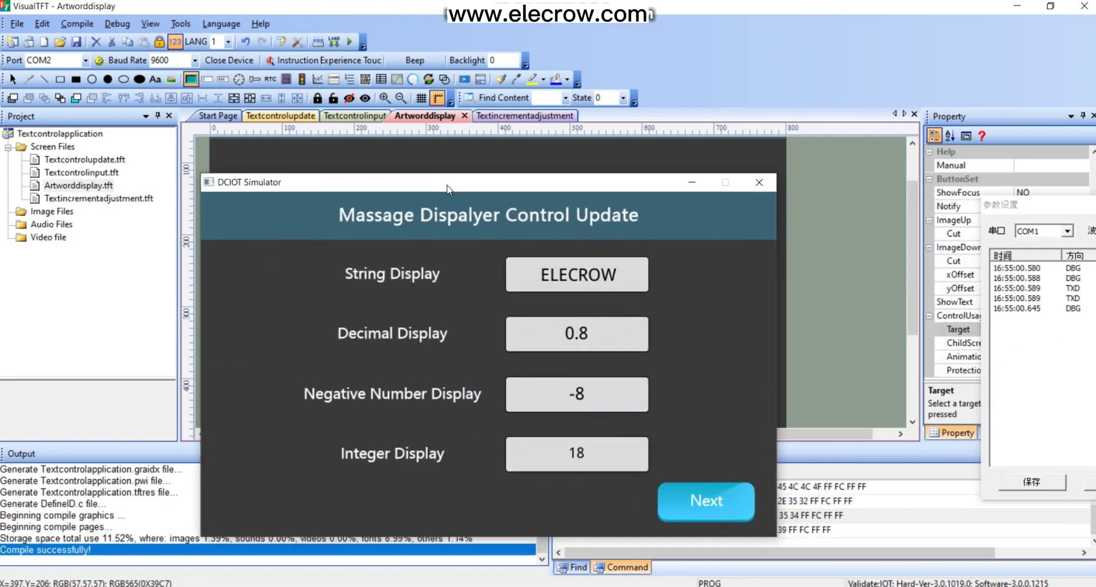
pyautogui.moveTo(447, 188); pyautogui.dragTo(398, 178)
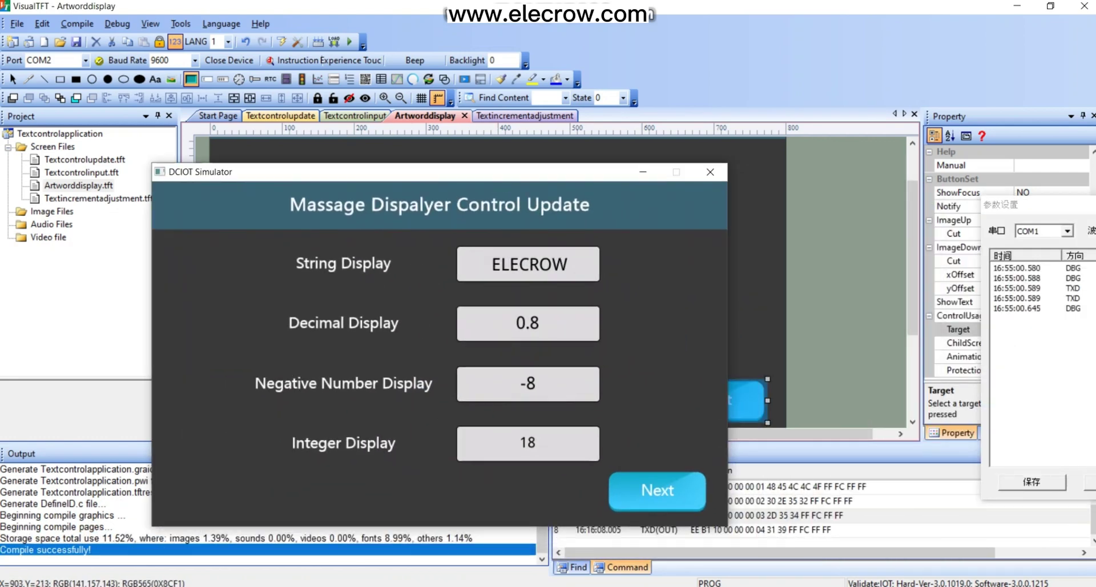
pyautogui.moveTo(1032, 205); pyautogui.dragTo(781, 198)
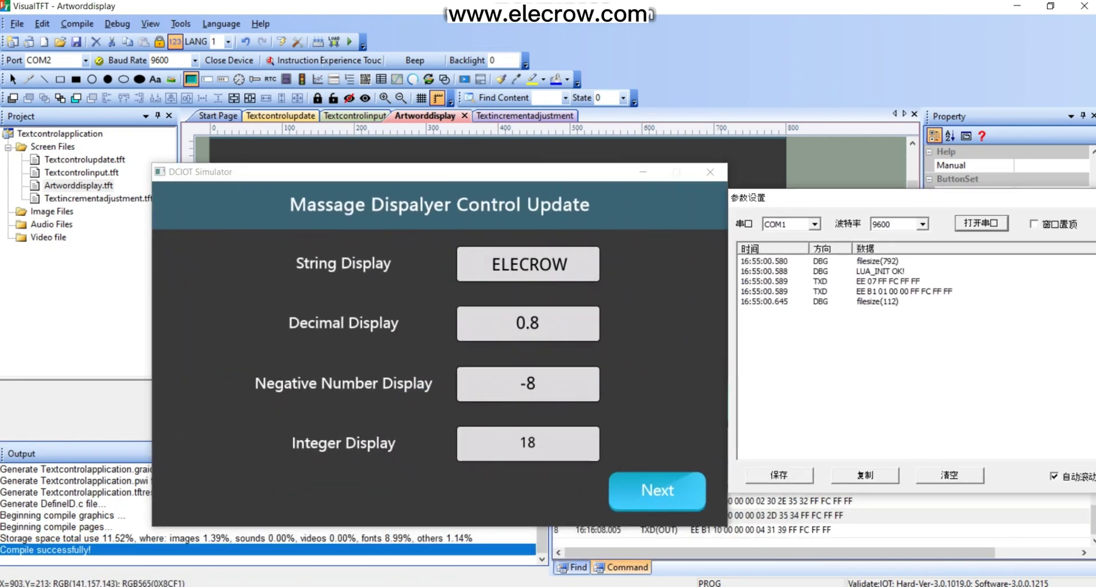
pyautogui.click(980, 223)
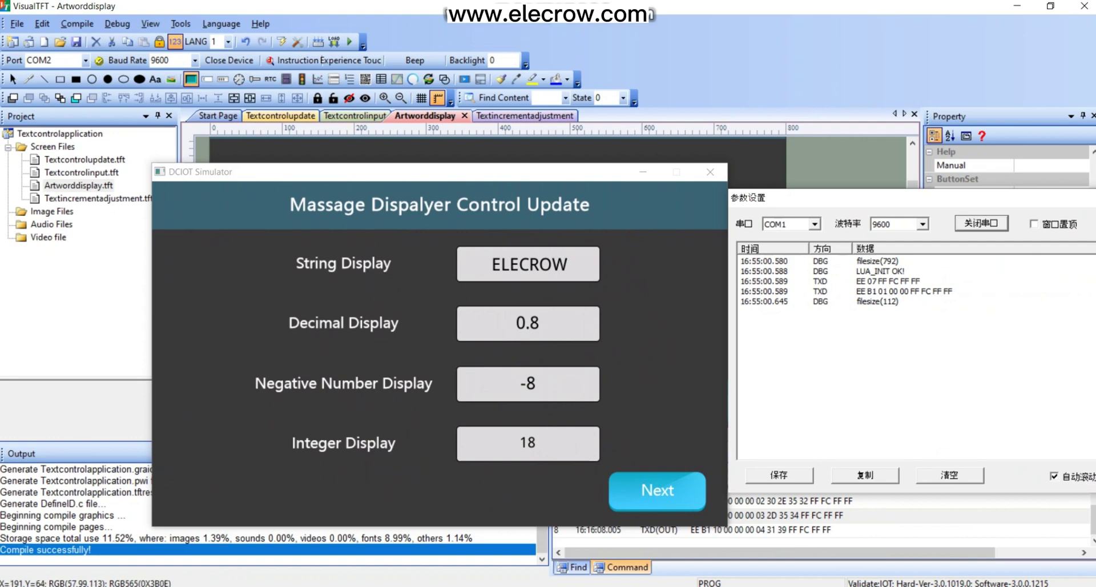
# Open the Instruction Helper and keep the simulator on top, with its display and serial settings windows side by side.
pyautogui.click(293, 61)
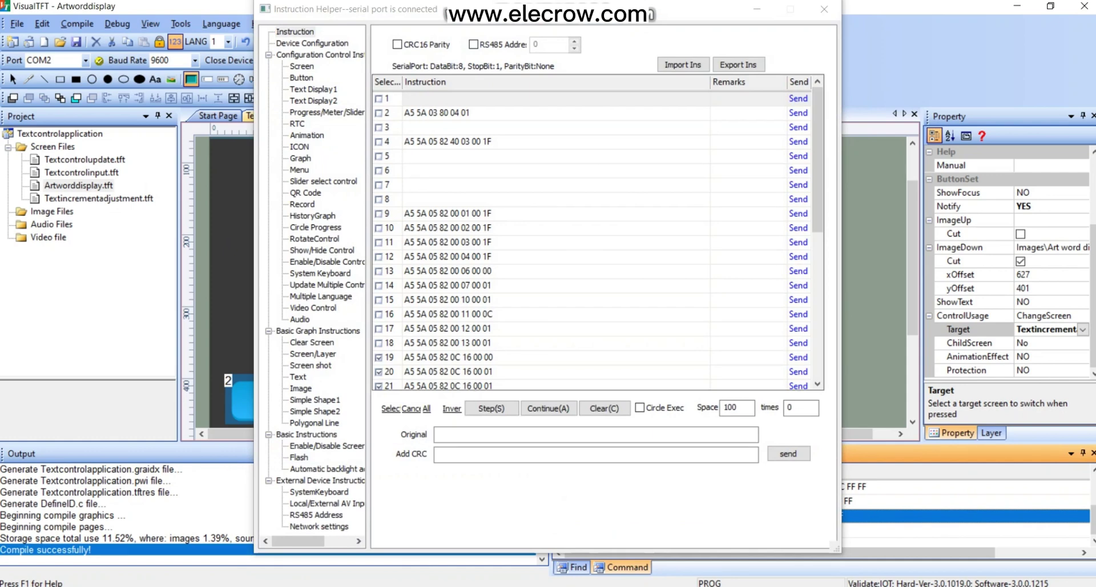
pyautogui.hotkey('alt', 'Tab')
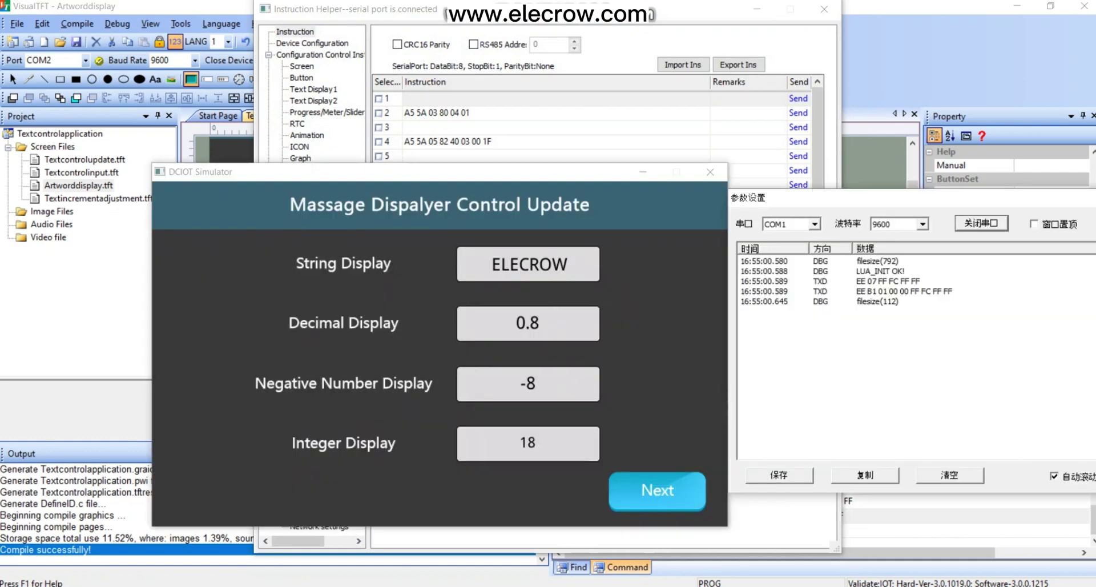
pyautogui.click(1034, 225)
pyautogui.moveTo(527, 170); pyautogui.dragTo(393, 173)
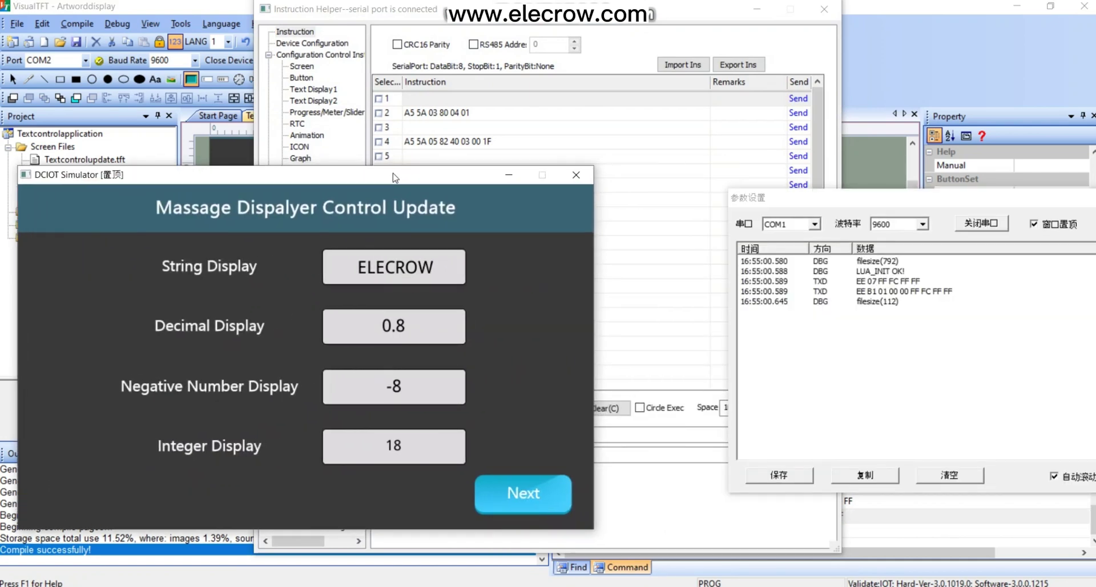
pyautogui.moveTo(780, 198); pyautogui.dragTo(683, 218)
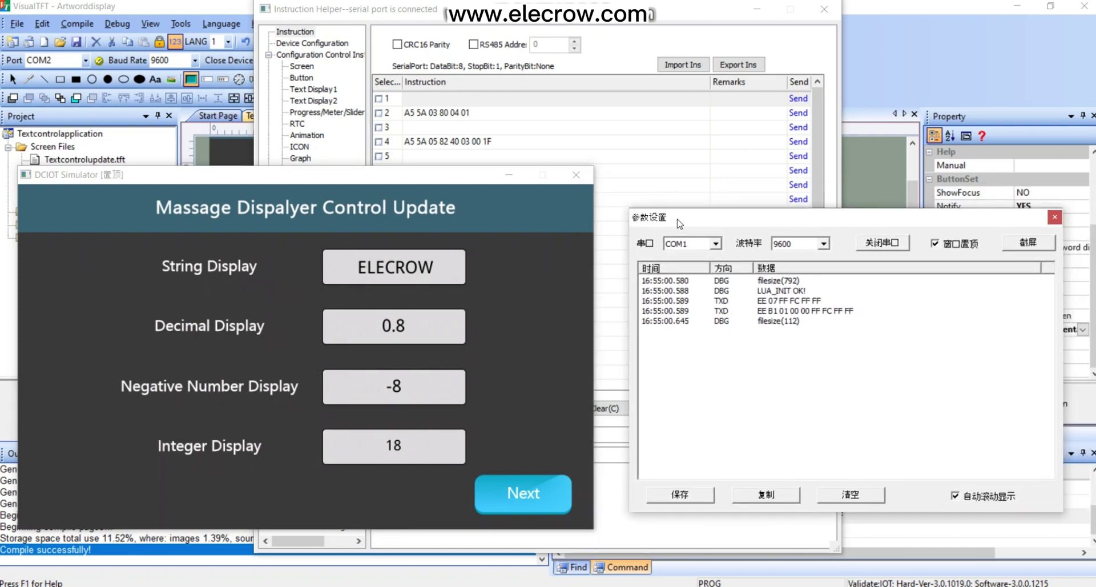
# Advance the simulator to the Art Digit Display screen and send it the text 19 for screen ID 2, control ID 1.
pyautogui.click(523, 494)
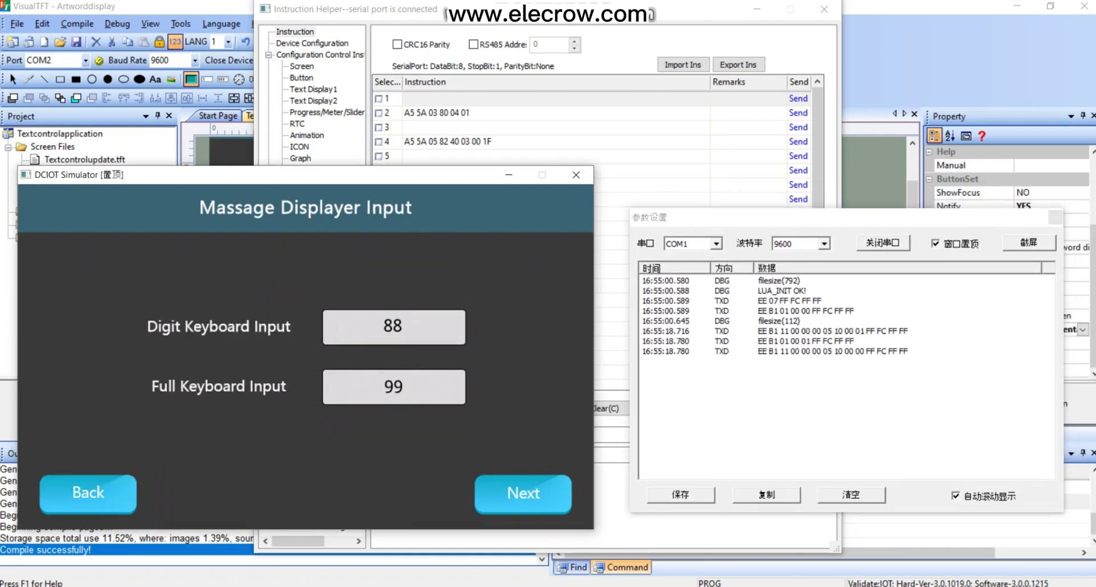
pyautogui.click(523, 494)
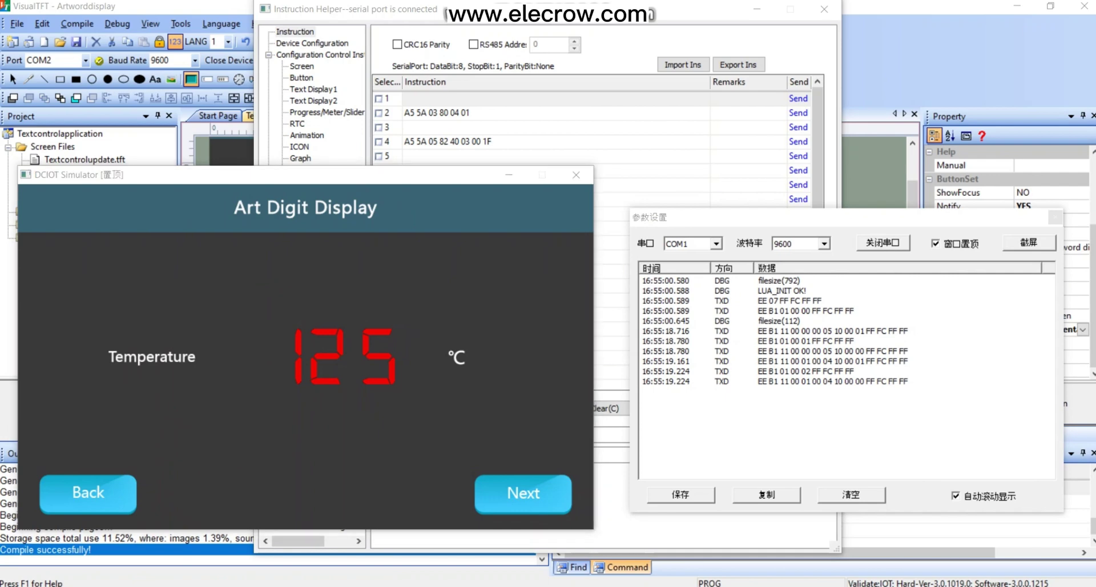
pyautogui.click(313, 89)
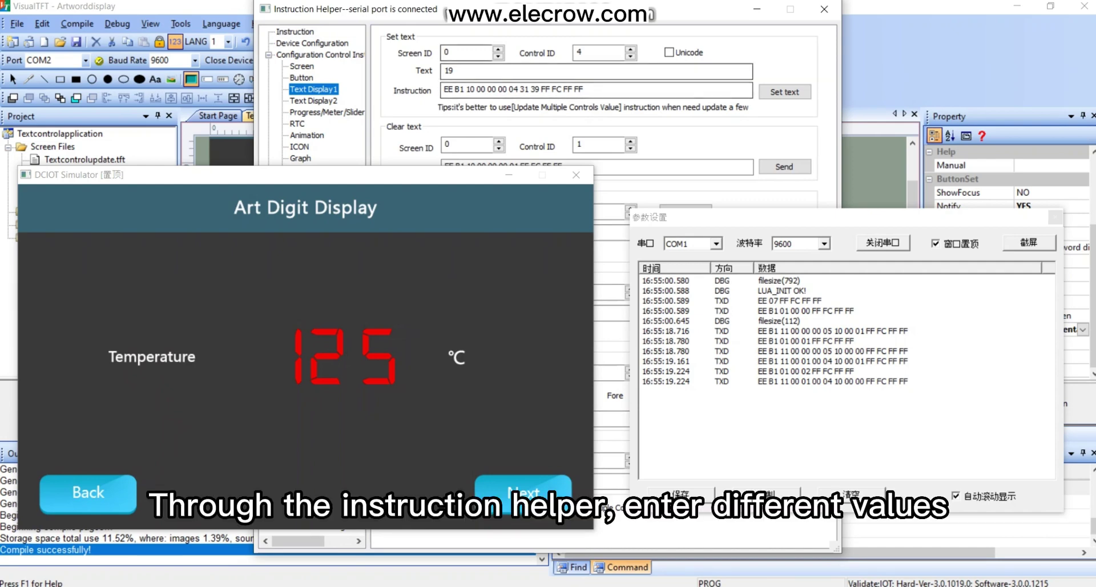
pyautogui.click(498, 49)
pyautogui.click(499, 50)
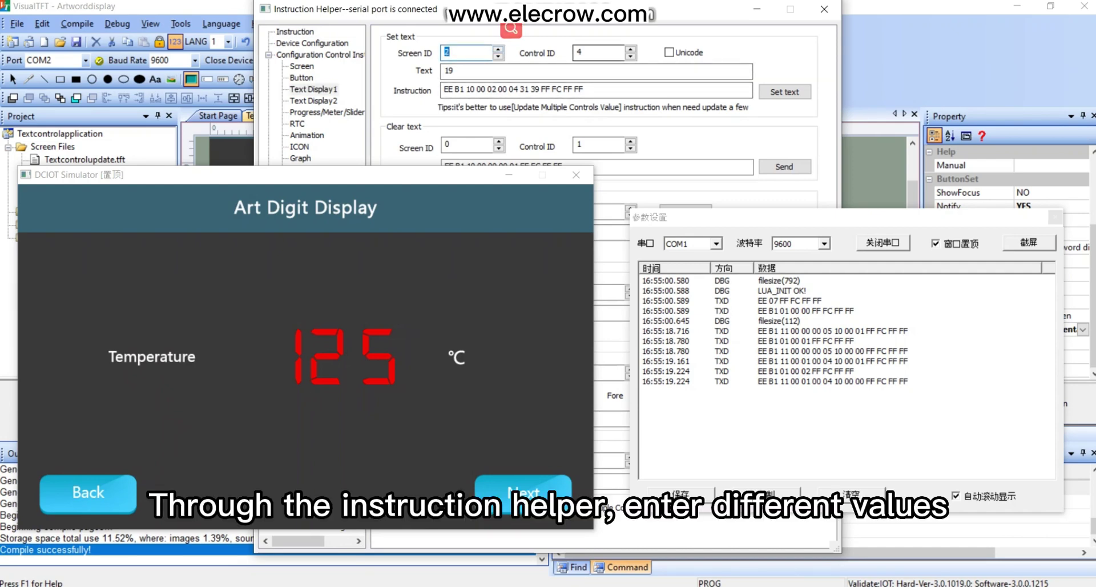
pyautogui.click(630, 56)
pyautogui.click(630, 56)
pyautogui.click(630, 57)
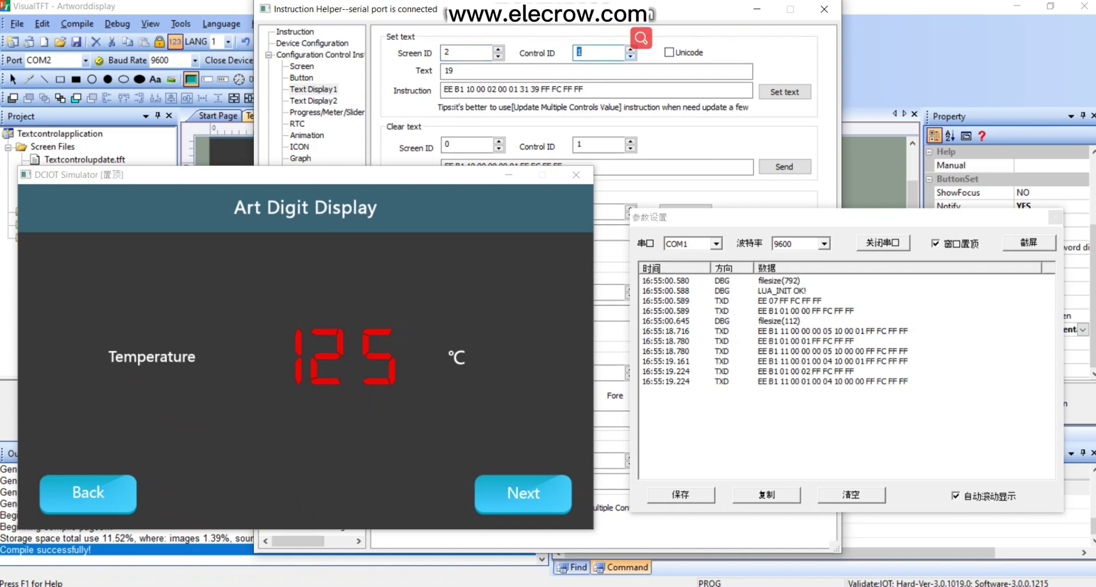
pyautogui.press('Tab')
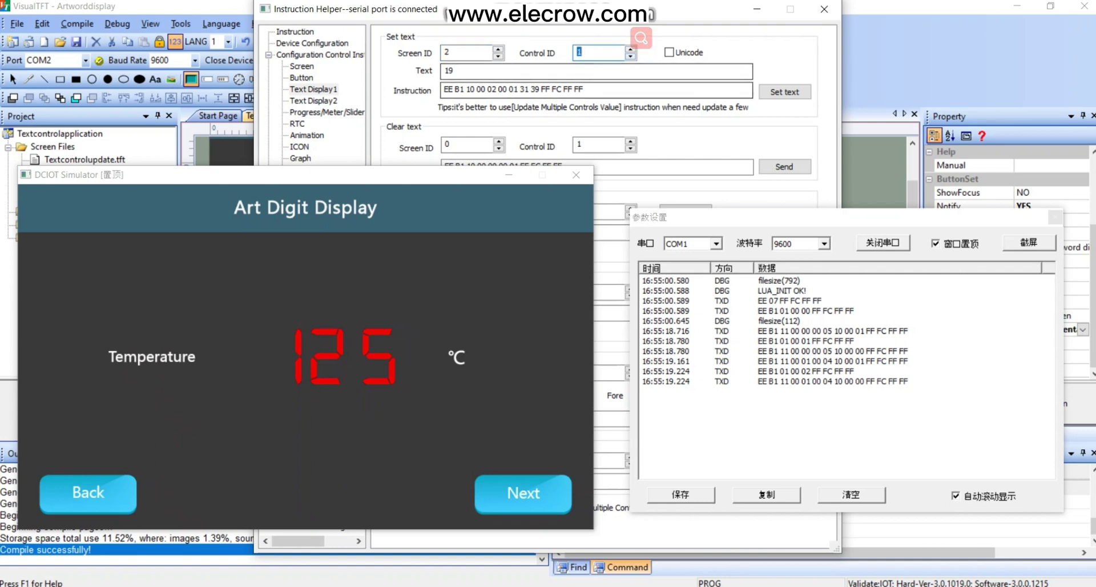
pyautogui.click(454, 70)
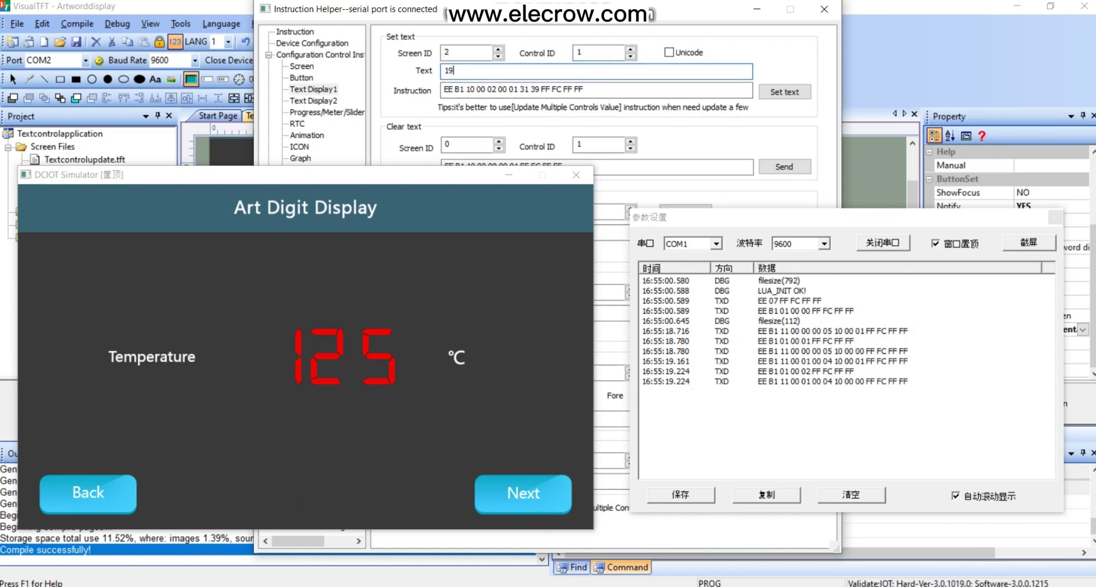
pyautogui.click(784, 92)
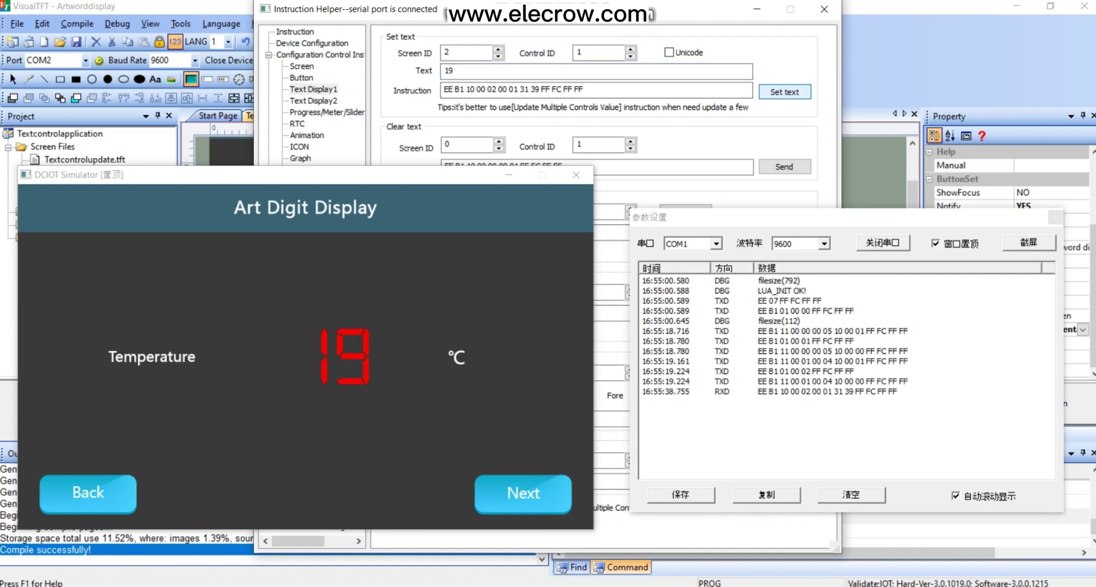
# Change the text instruction's value to 85 and send it to the art digit control.
pyautogui.moveTo(457, 70); pyautogui.dragTo(440, 71)
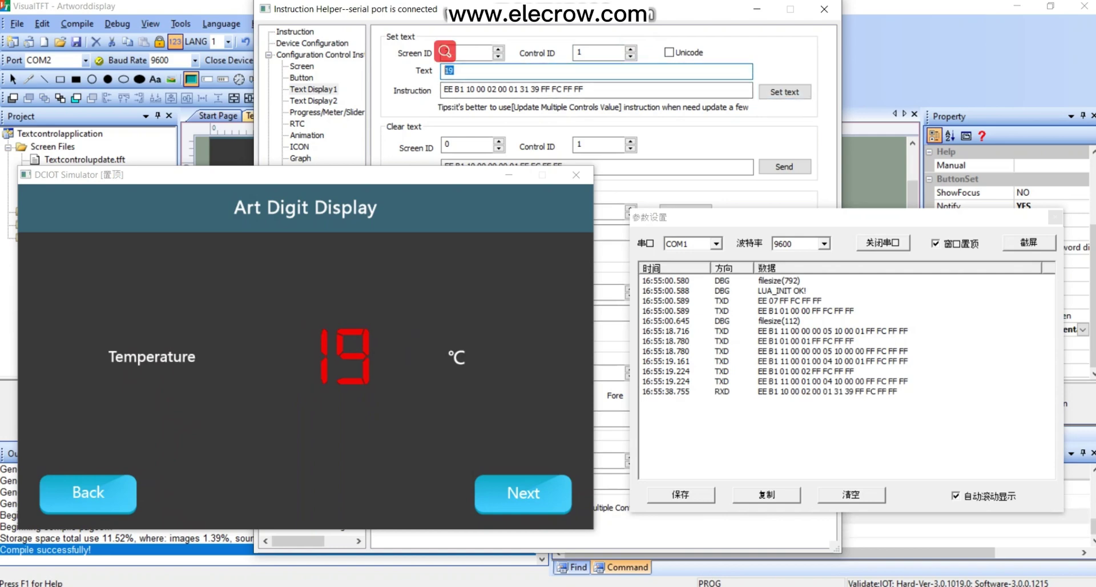
pyautogui.write('85')
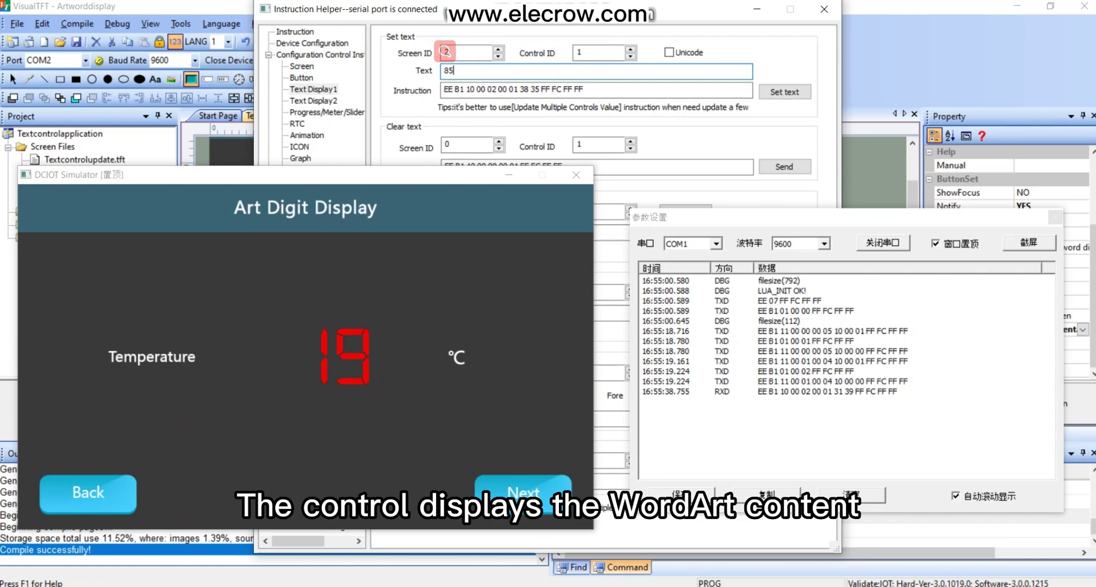
pyautogui.press('Return')
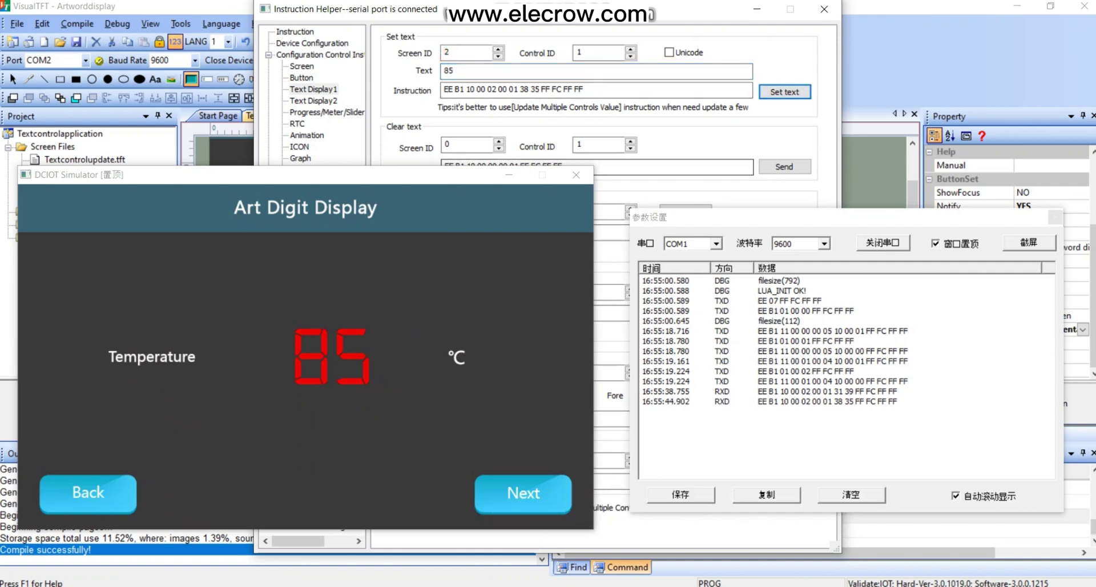
# Test going back to the input screen and forward to Art Digit Display, and close the simulator and Instruction Helper.
pyautogui.click(522, 492)
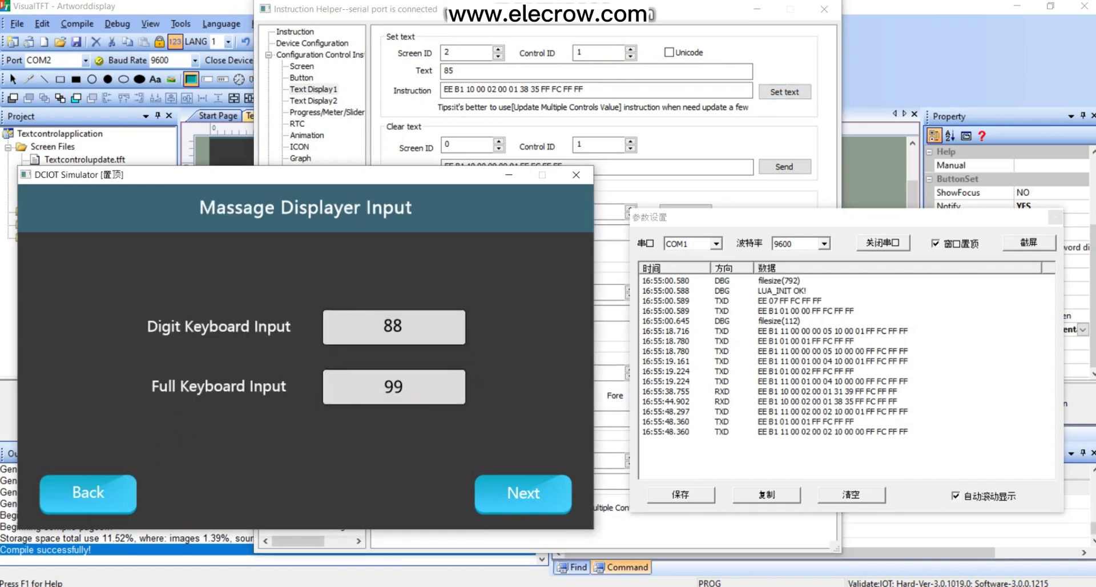
pyautogui.click(522, 493)
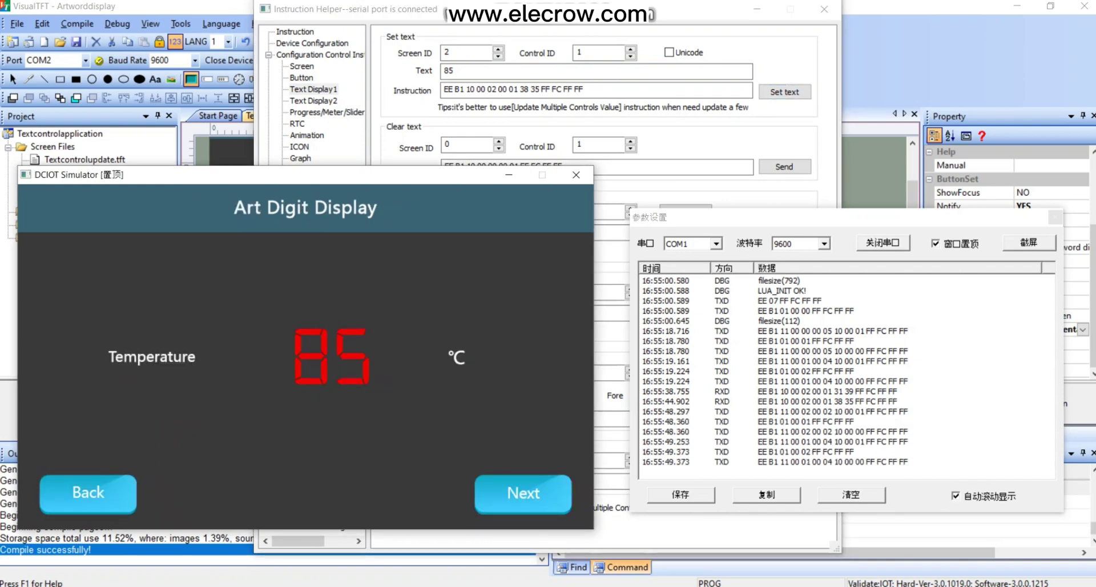
pyautogui.click(576, 174)
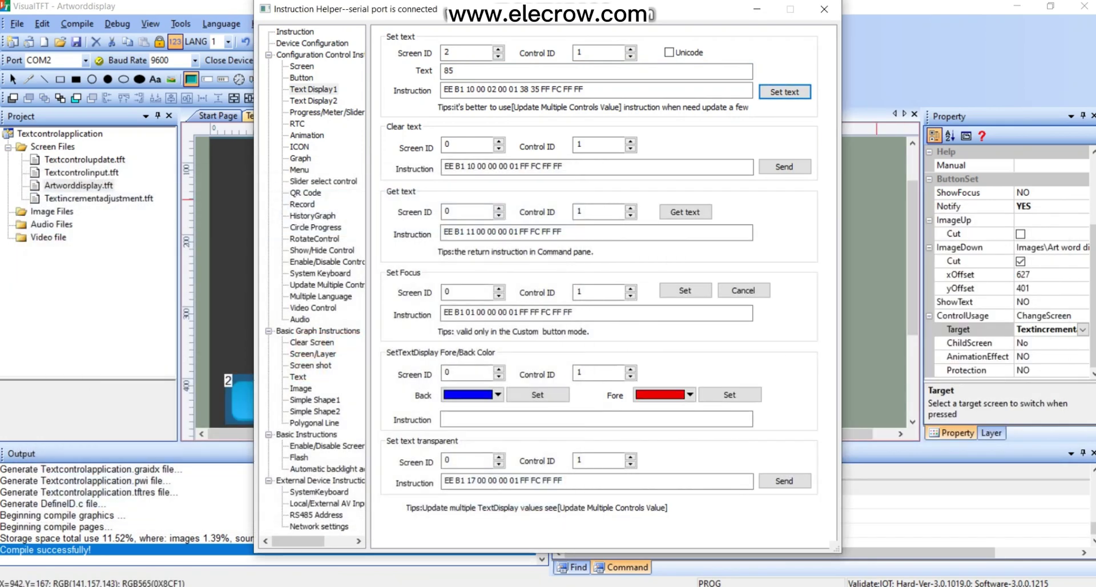
pyautogui.click(827, 9)
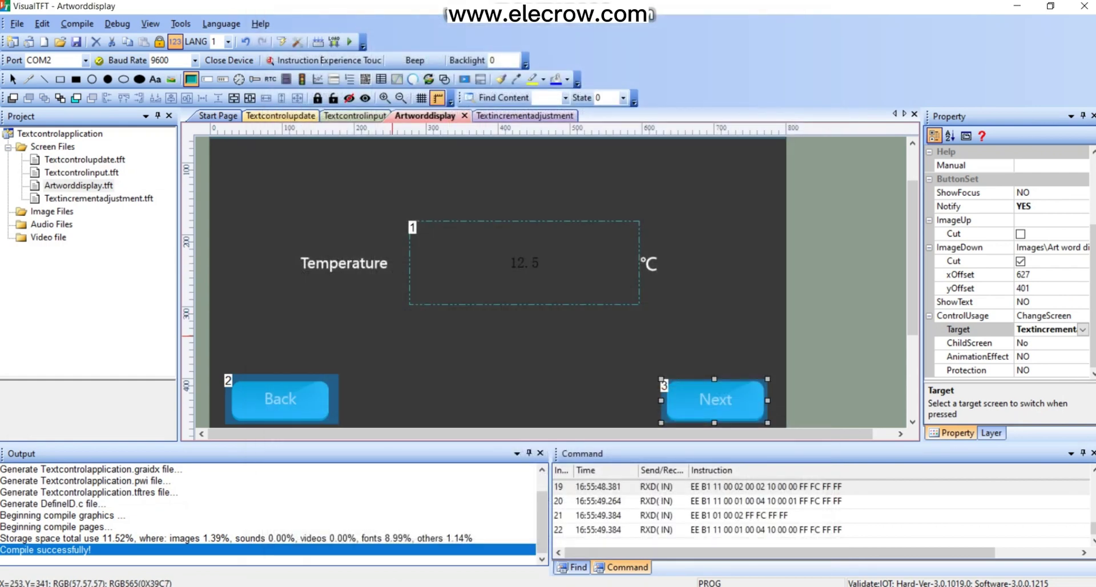
# Open the Textincrementadjustment screen and set its background image to "Numerical increment adjustment.jpg".
pyautogui.click(394, 336)
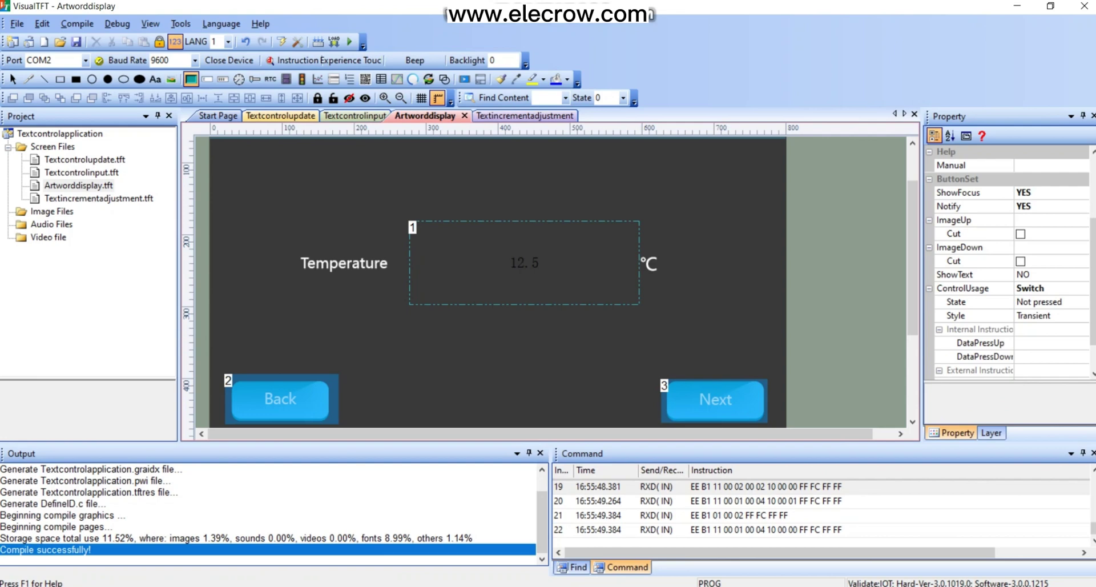
pyautogui.click(99, 199)
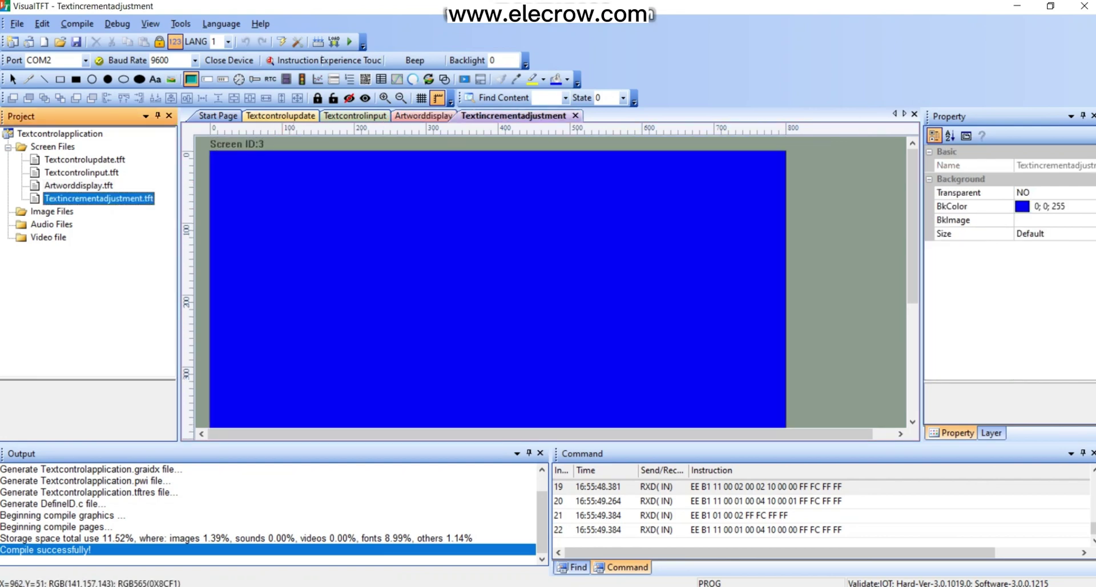
pyautogui.click(1053, 221)
pyautogui.click(1092, 220)
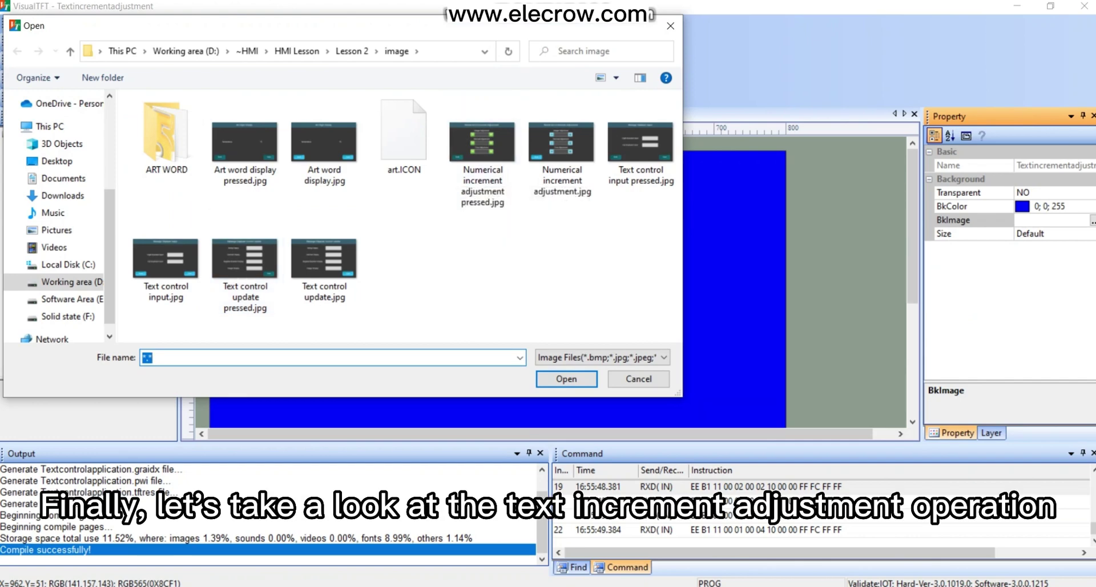
pyautogui.click(562, 150)
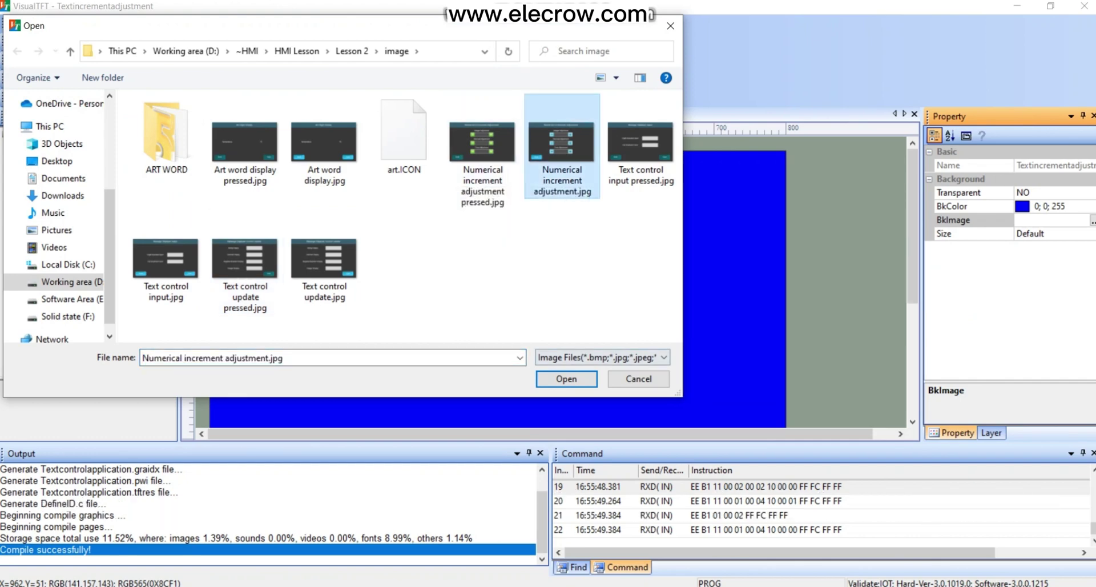
pyautogui.click(567, 379)
# Place buttons about 56 by 54 and 57 by 57 over Integer Adjustment's minus and plus graphics, with a text display about 173 by 48 between.
pyautogui.scroll(-1, 359, 312)
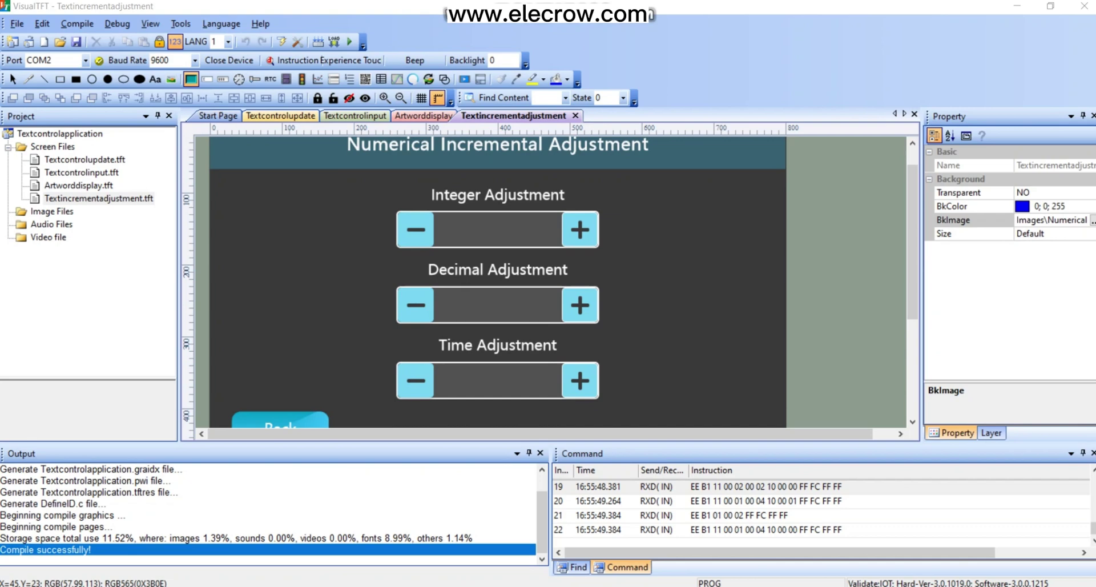
pyautogui.click(398, 217)
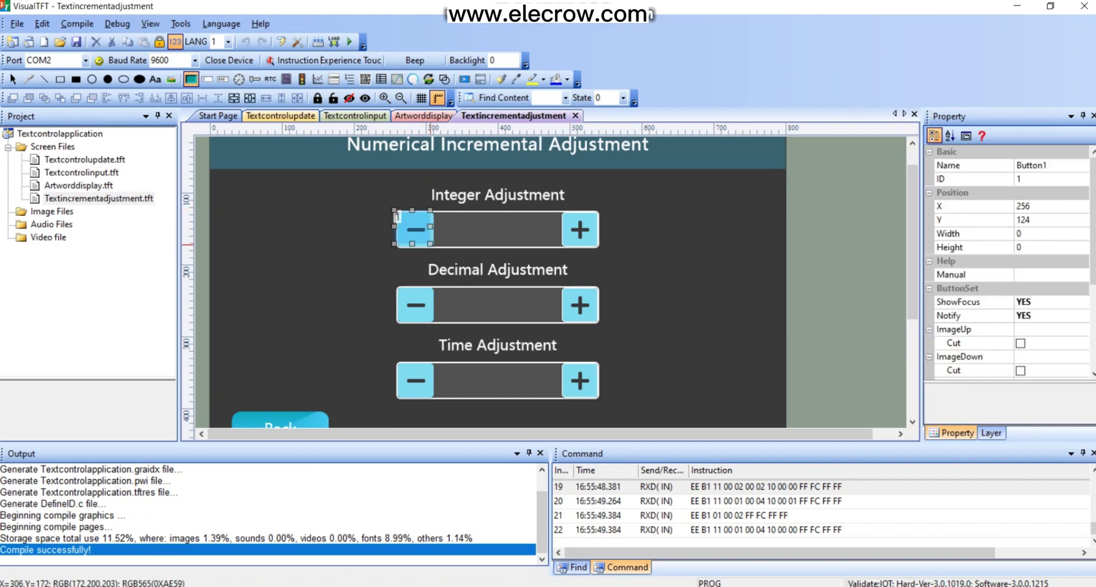
pyautogui.moveTo(430, 245); pyautogui.dragTo(434, 249)
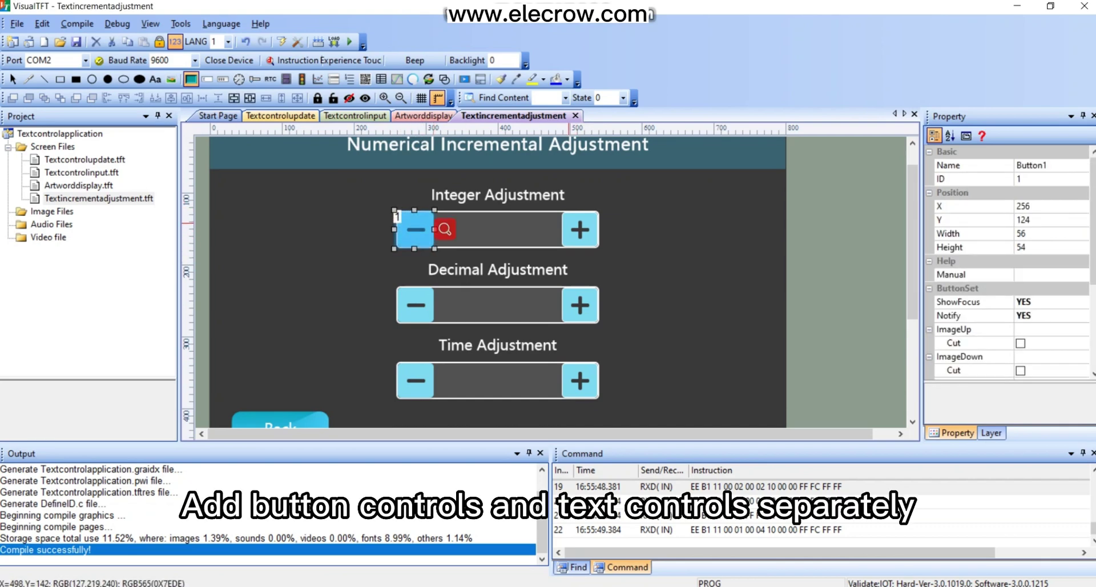
pyautogui.moveTo(563, 210); pyautogui.dragTo(602, 249)
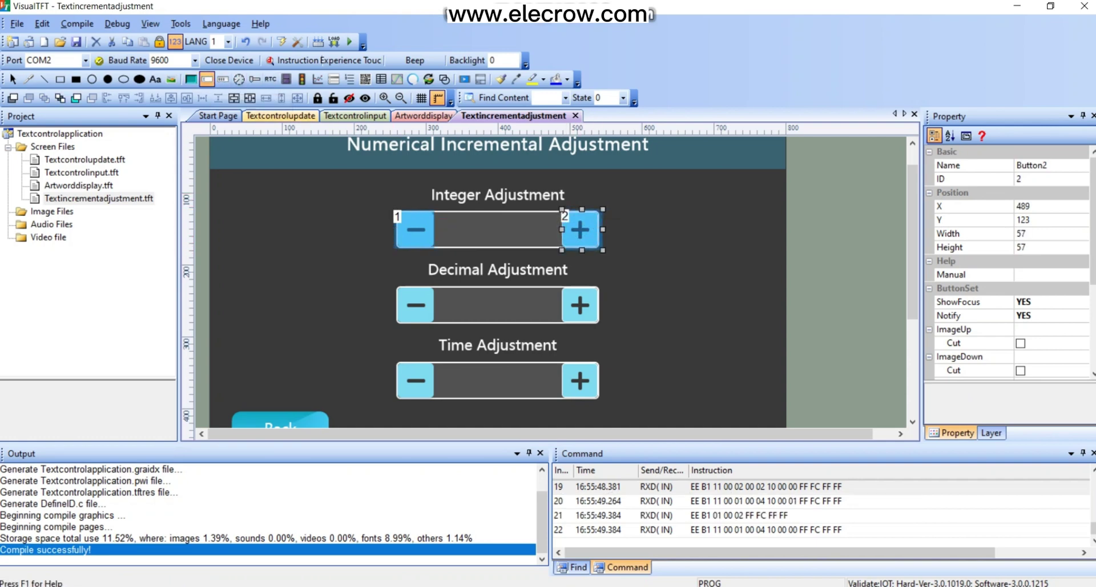
pyautogui.click(206, 79)
pyautogui.moveTo(438, 213); pyautogui.dragTo(561, 247)
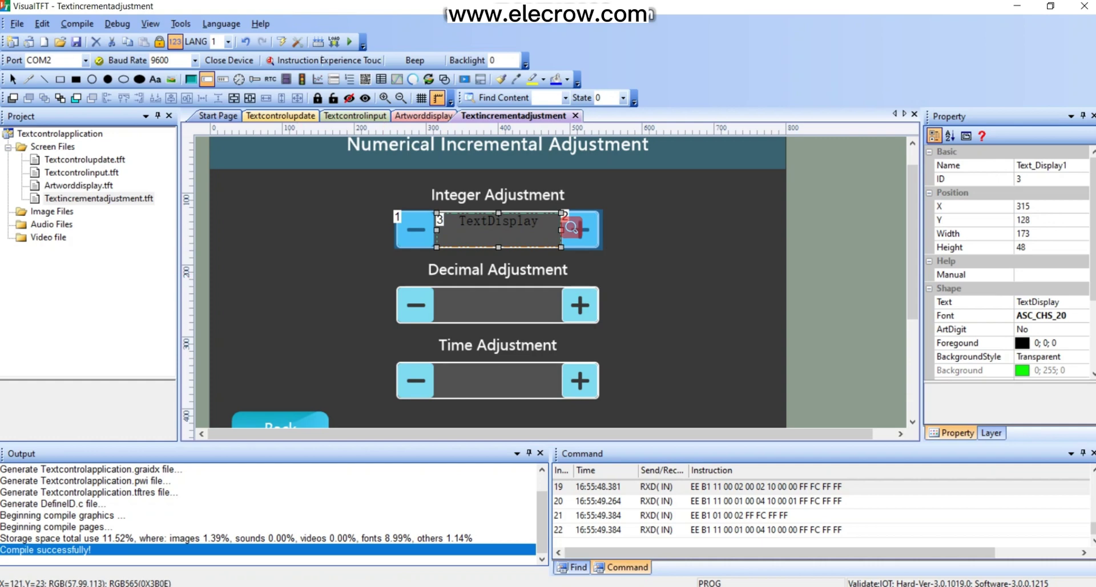
# Place button controls about 57 by 55 and 55 by 49 over the Decimal Adjustment row's minus and plus graphics.
pyautogui.click(191, 79)
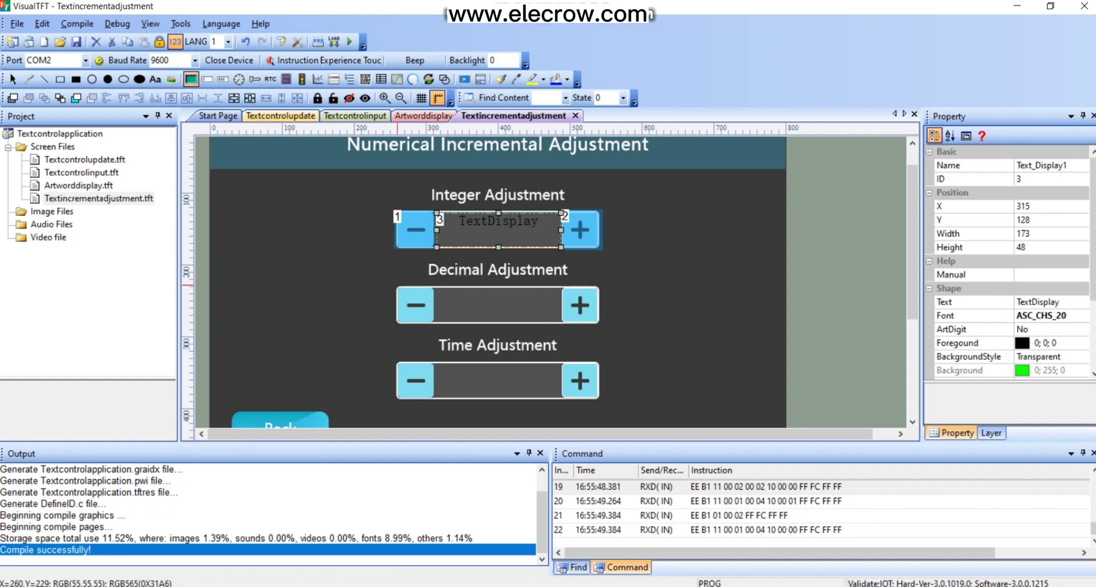
pyautogui.moveTo(394, 284); pyautogui.dragTo(434, 324)
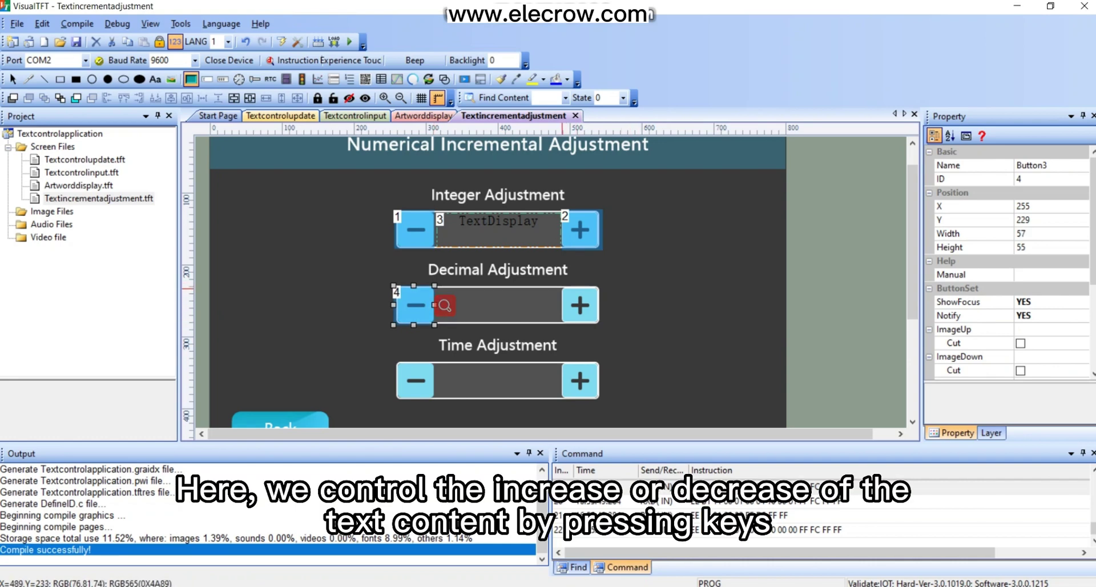
pyautogui.moveTo(565, 287); pyautogui.dragTo(601, 323)
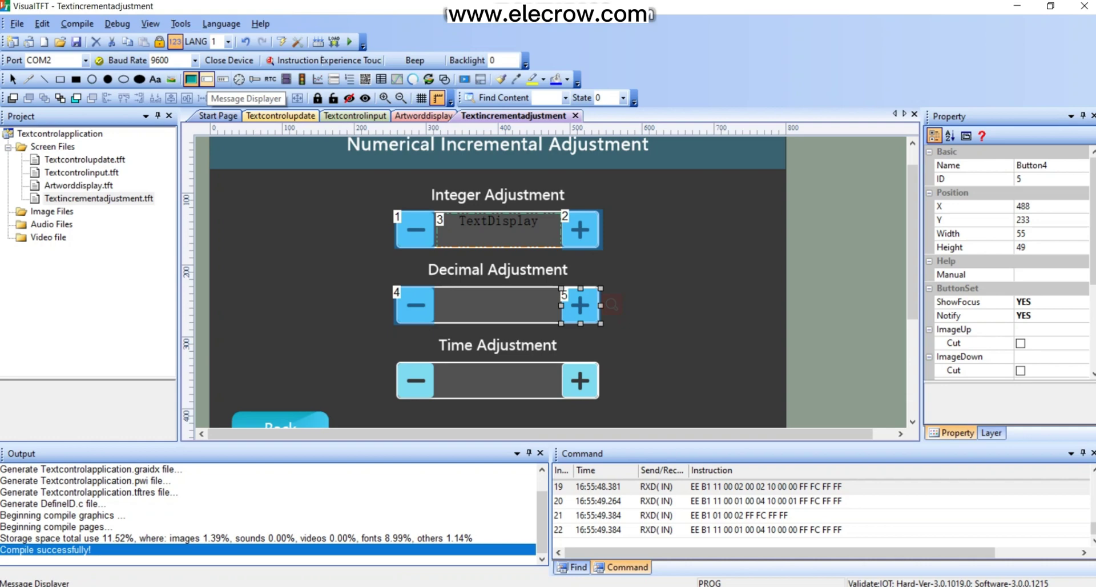
# Place a text display about 173 by 46 between the Decimal Adjustment row's minus and plus buttons.
pyautogui.click(207, 80)
pyautogui.moveTo(440, 295); pyautogui.dragTo(560, 322)
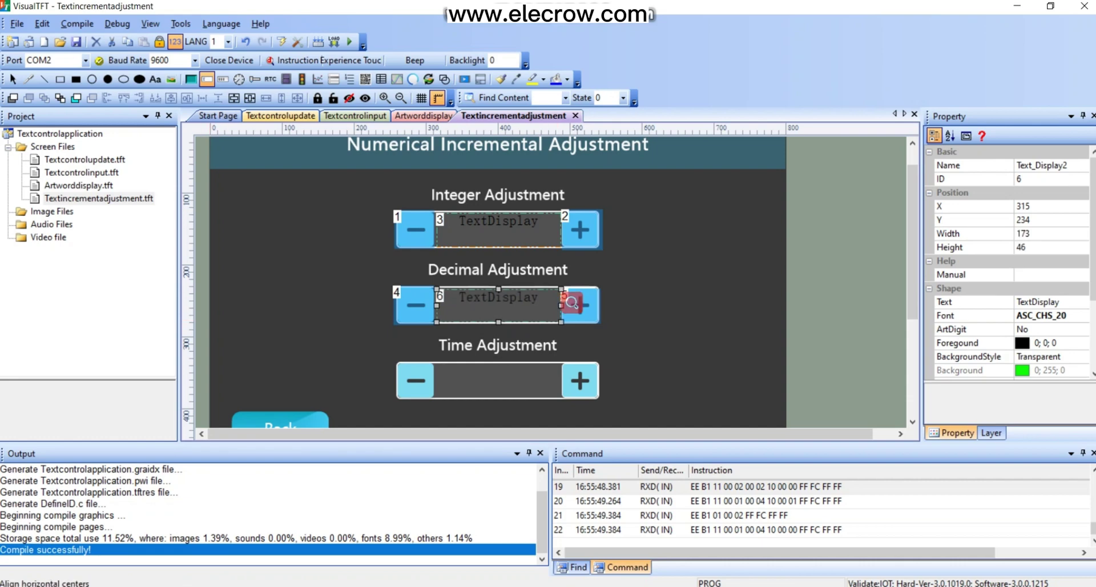
# Place buttons about 54 by 55 and 59 by 52 over Time Adjustment's minus and plus graphics, with a text display about 172 by 44 between.
pyautogui.click(190, 79)
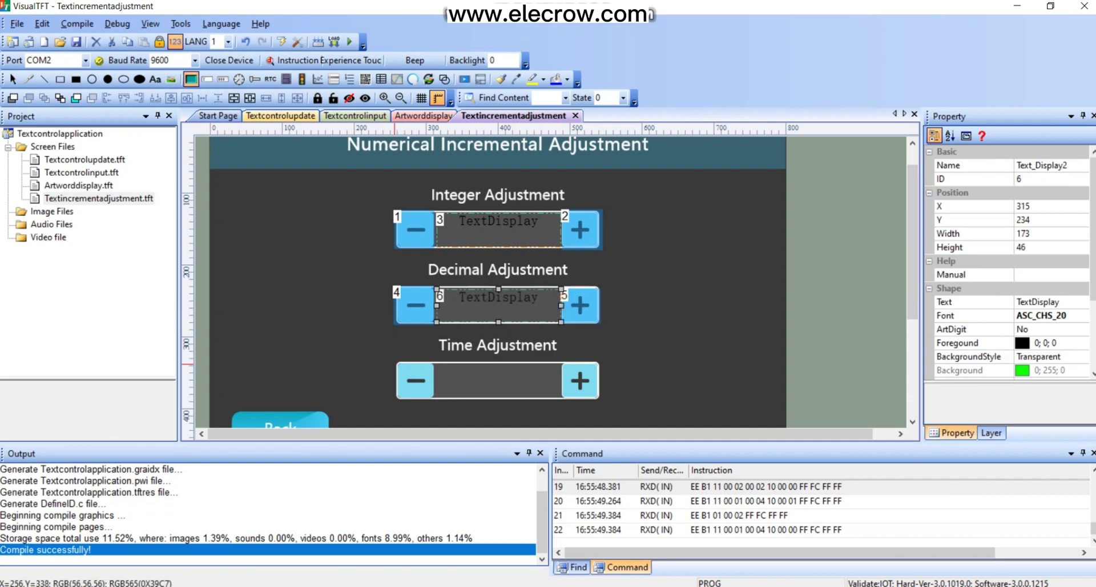
pyautogui.moveTo(395, 361); pyautogui.dragTo(435, 401)
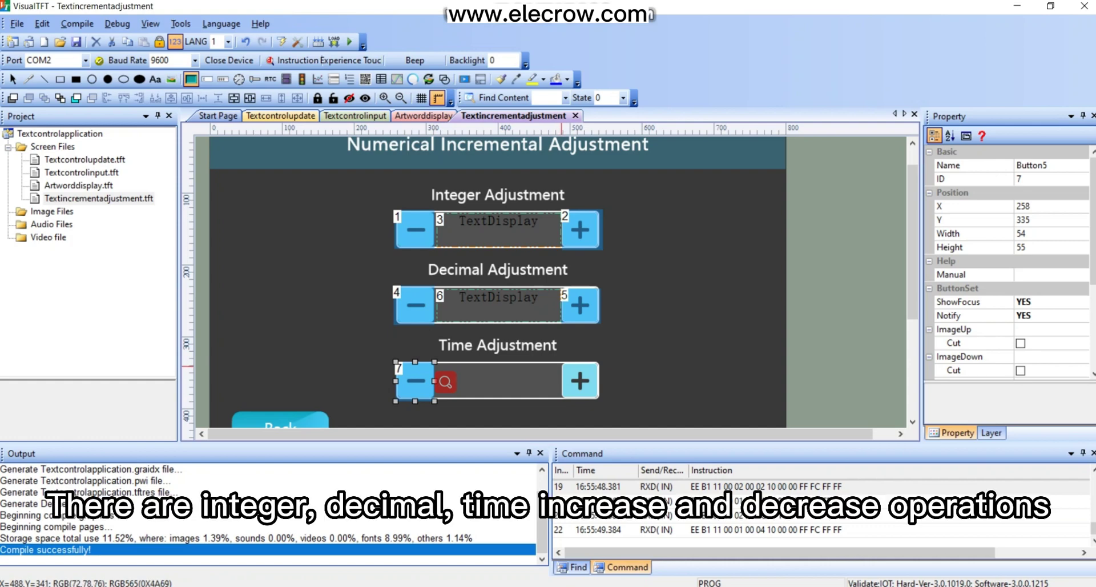
pyautogui.moveTo(562, 363); pyautogui.dragTo(601, 401)
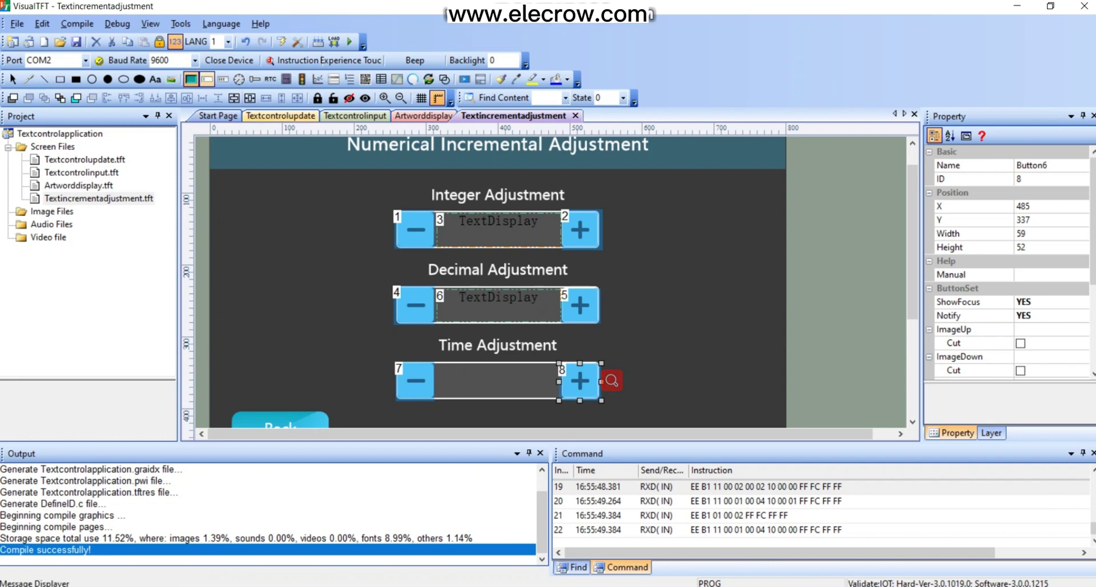
pyautogui.click(206, 79)
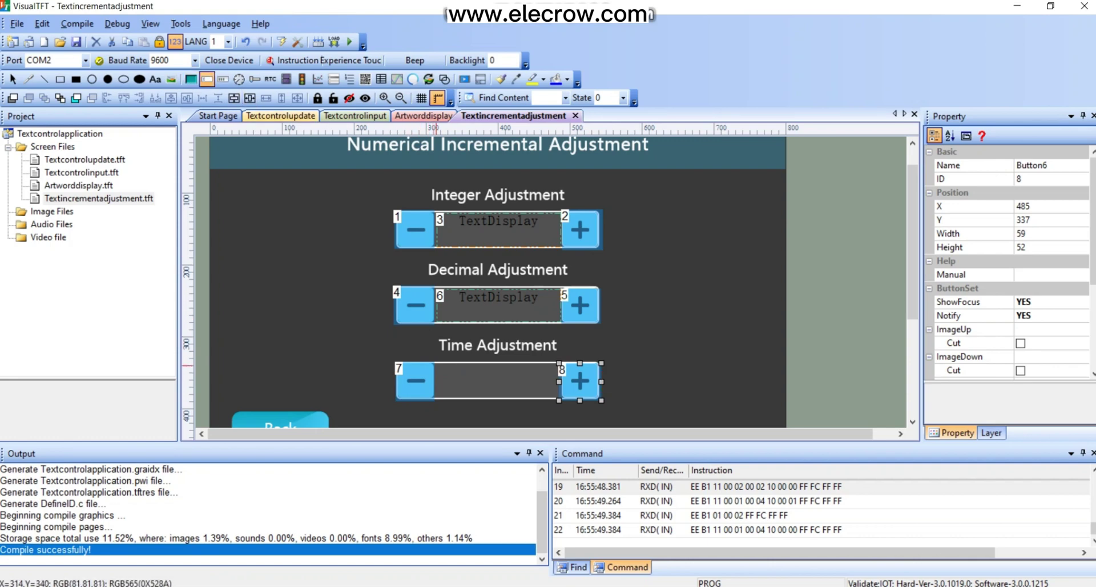
pyautogui.moveTo(437, 365); pyautogui.dragTo(559, 396)
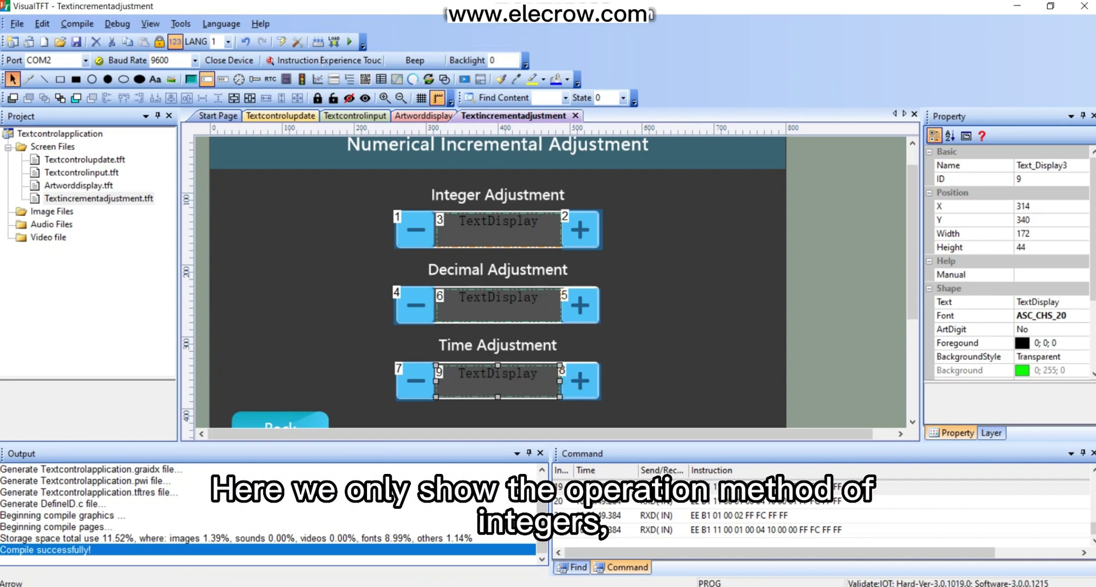
# Set the Integer Adjustment text display's text to 0 and its font to ASC_CHS_24.
pyautogui.click(12, 79)
pyautogui.click(443, 230)
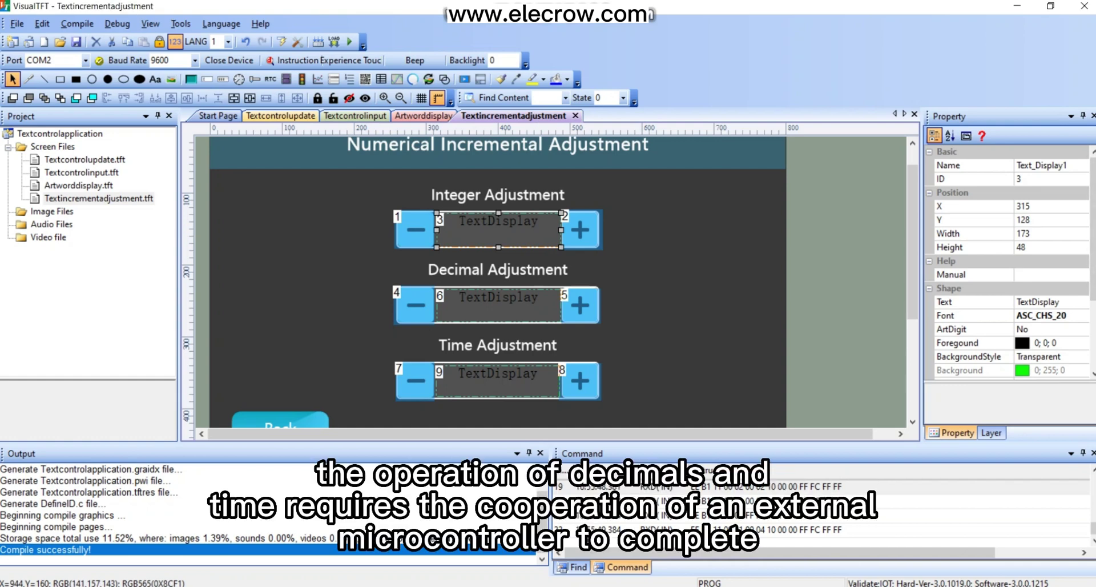
pyautogui.click(1050, 302)
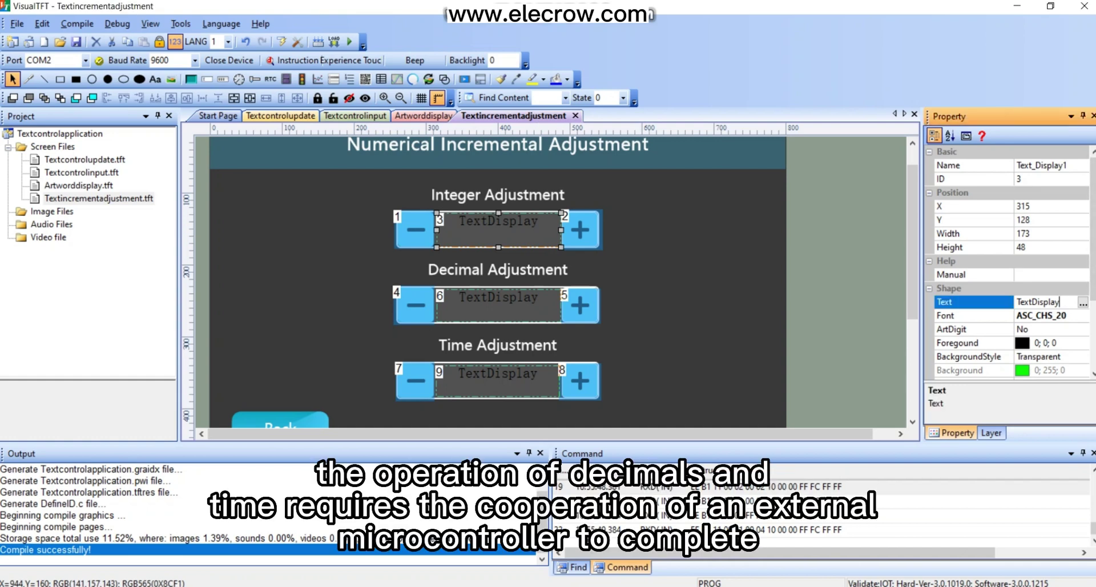
pyautogui.moveTo(1062, 302); pyautogui.dragTo(1009, 302)
pyautogui.write('0')
pyautogui.press('Return')
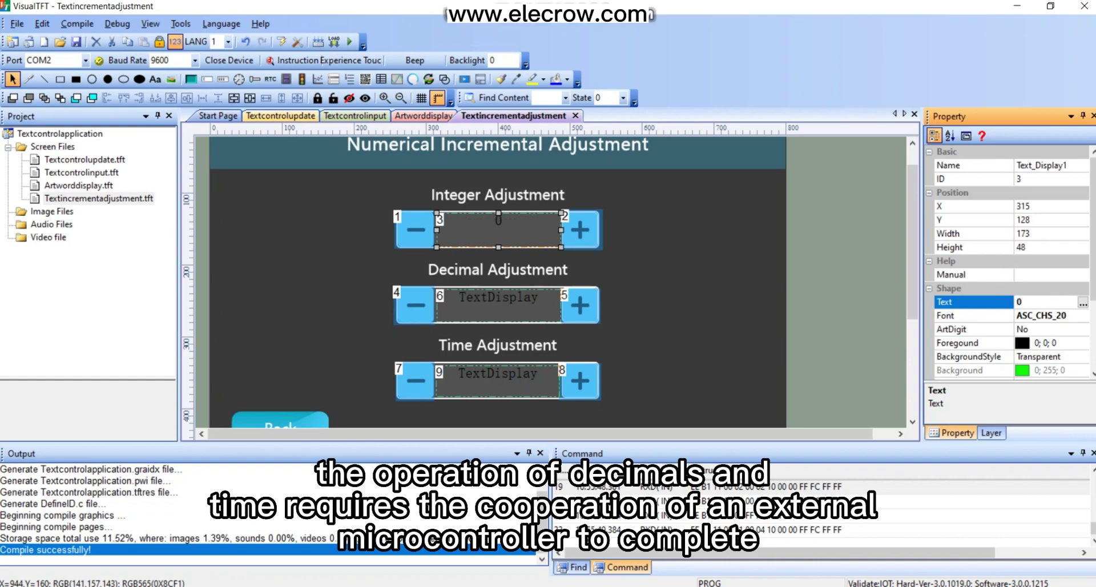
pyautogui.click(1082, 315)
pyautogui.click(1038, 356)
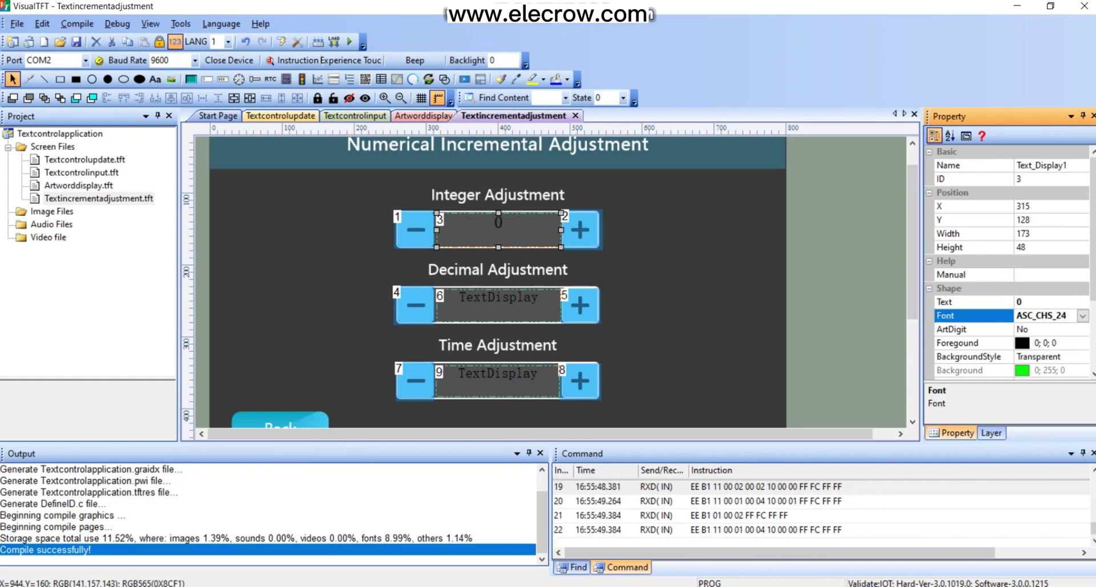
# Align the Integer Adjustment text display's text vertically to Center and choose User Device Input as its input mode.
pyautogui.scroll(-2, 1007, 257)
pyautogui.click(1082, 356)
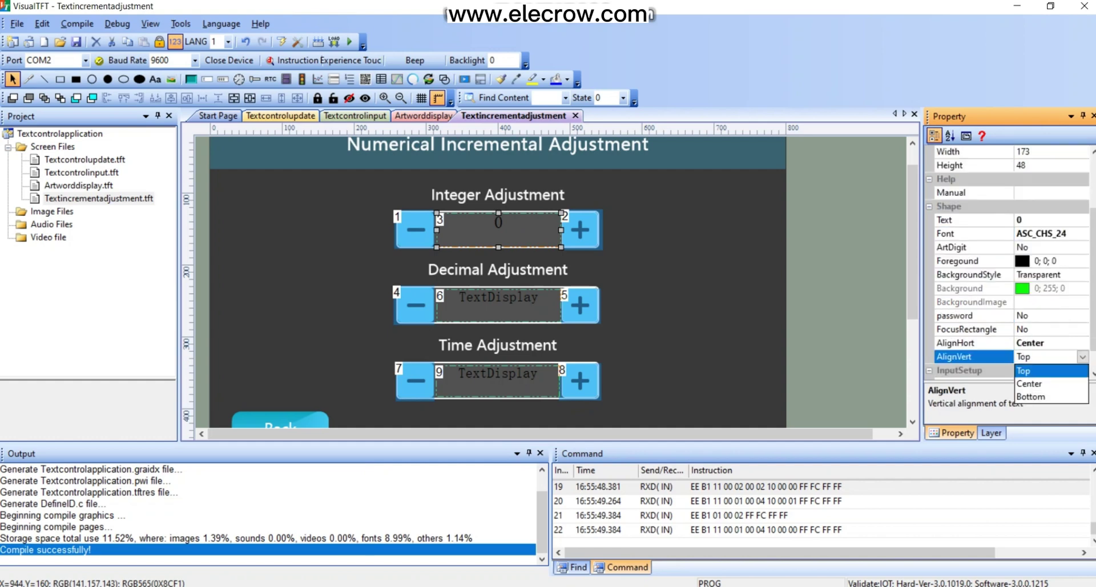
pyautogui.click(1029, 384)
pyautogui.scroll(-1, 1029, 365)
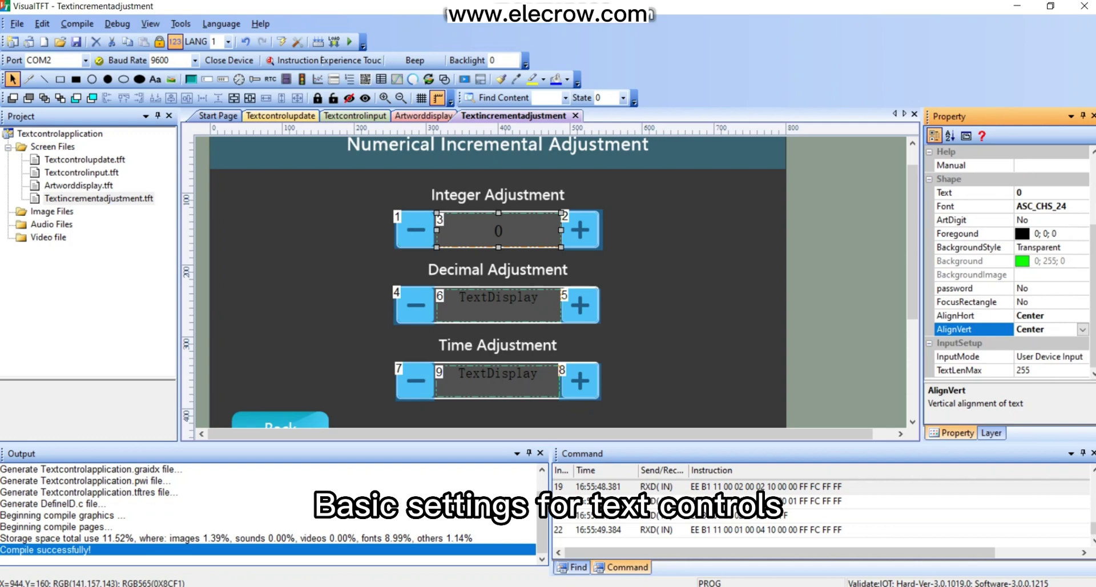
pyautogui.click(1081, 357)
pyautogui.click(1047, 372)
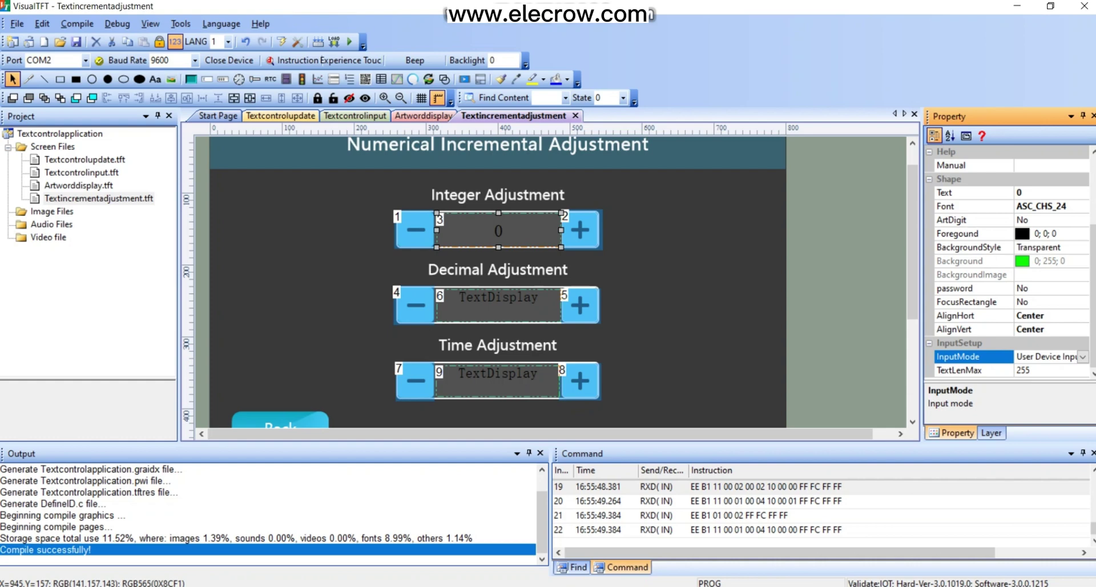
# Set ShowFocus to NO for the Integer Adjustment minus button.
pyautogui.click(417, 224)
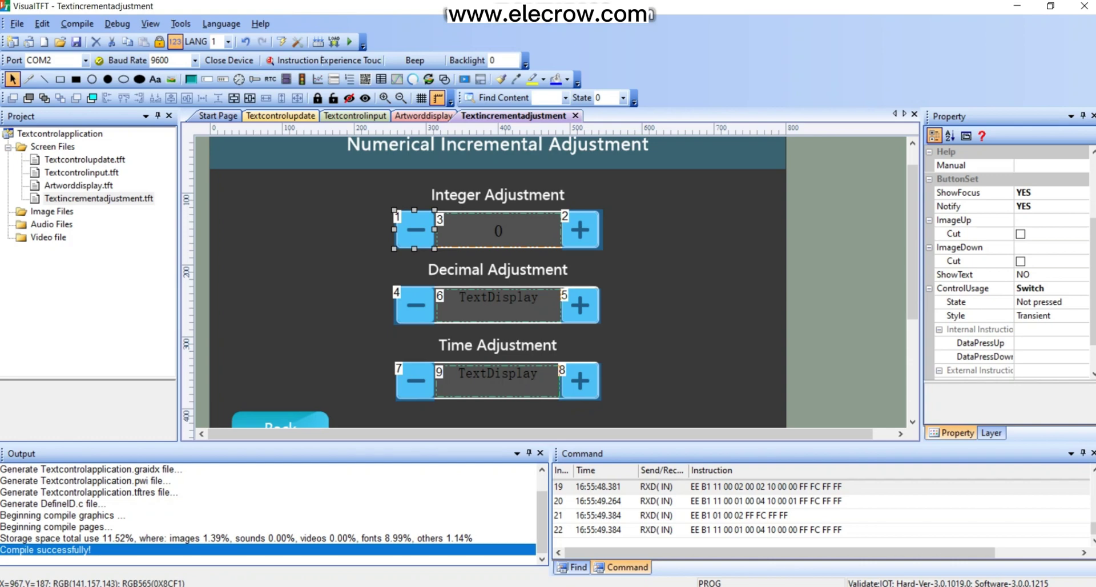
pyautogui.click(1082, 193)
pyautogui.click(1049, 206)
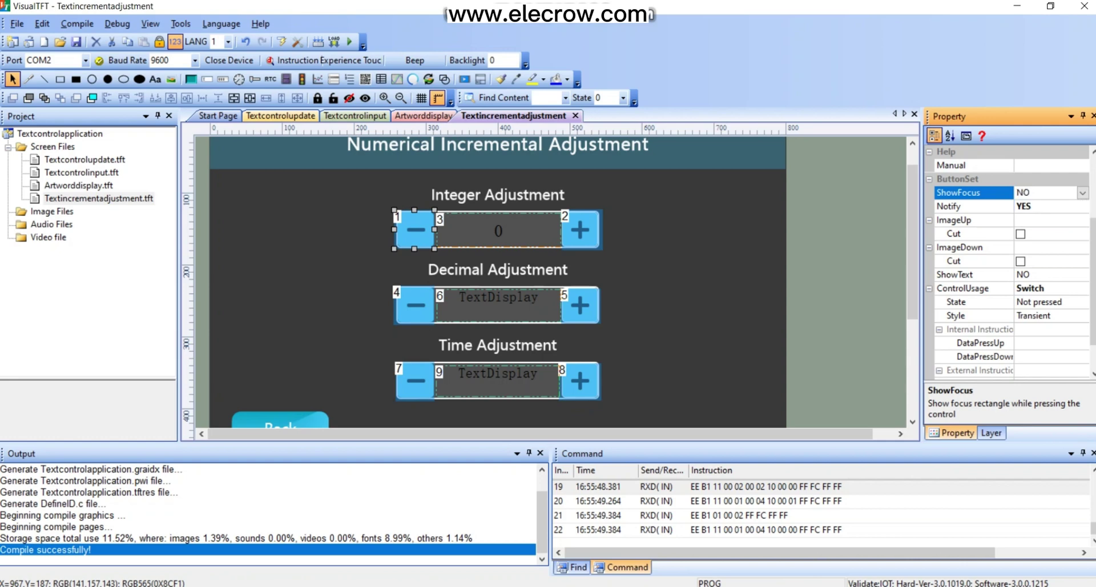
# Set the Integer Adjustment minus button's ImageDown to "Numerical increment adjustment pressed.jpg" and enable Cut for it.
pyautogui.click(1049, 234)
pyautogui.click(1050, 248)
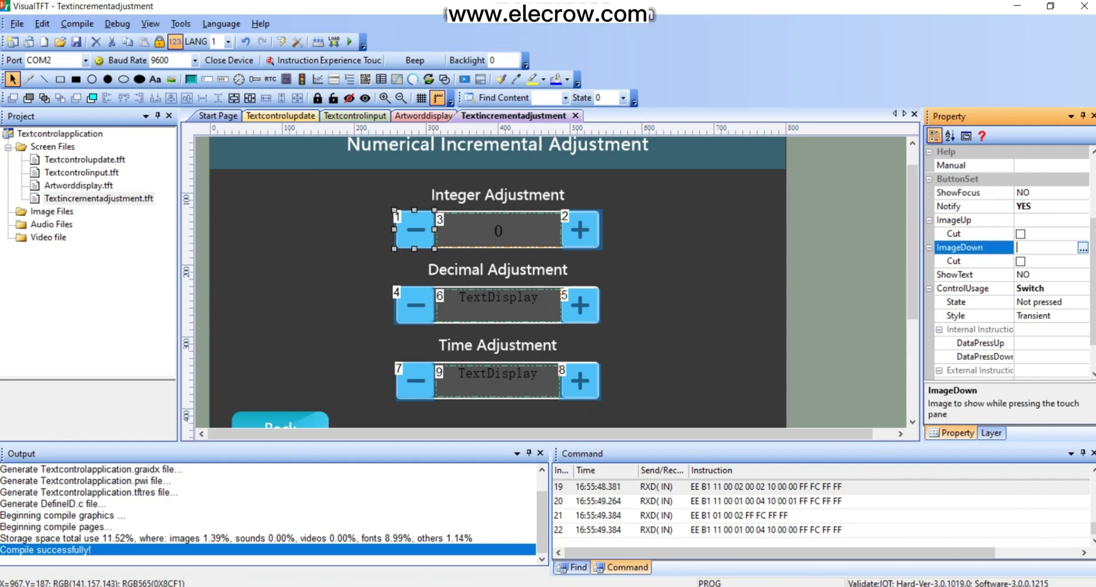
pyautogui.click(1082, 248)
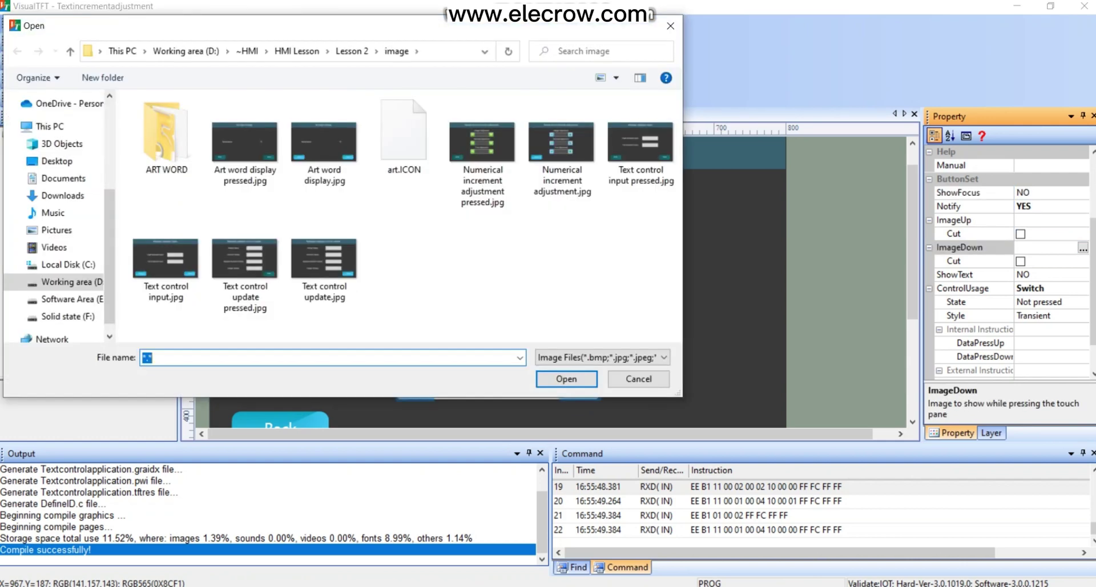
pyautogui.click(482, 151)
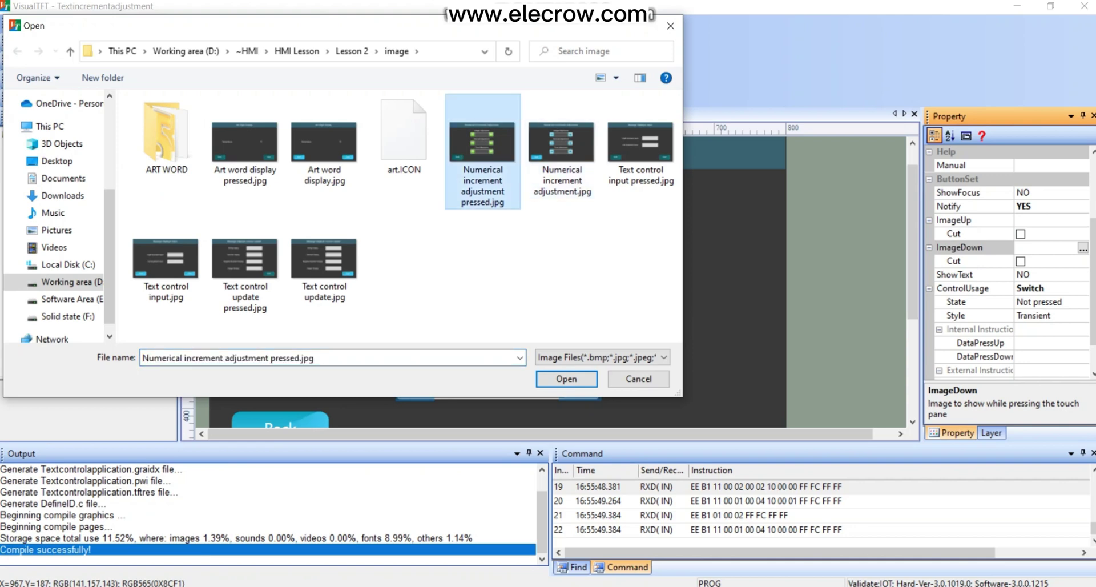
pyautogui.click(566, 379)
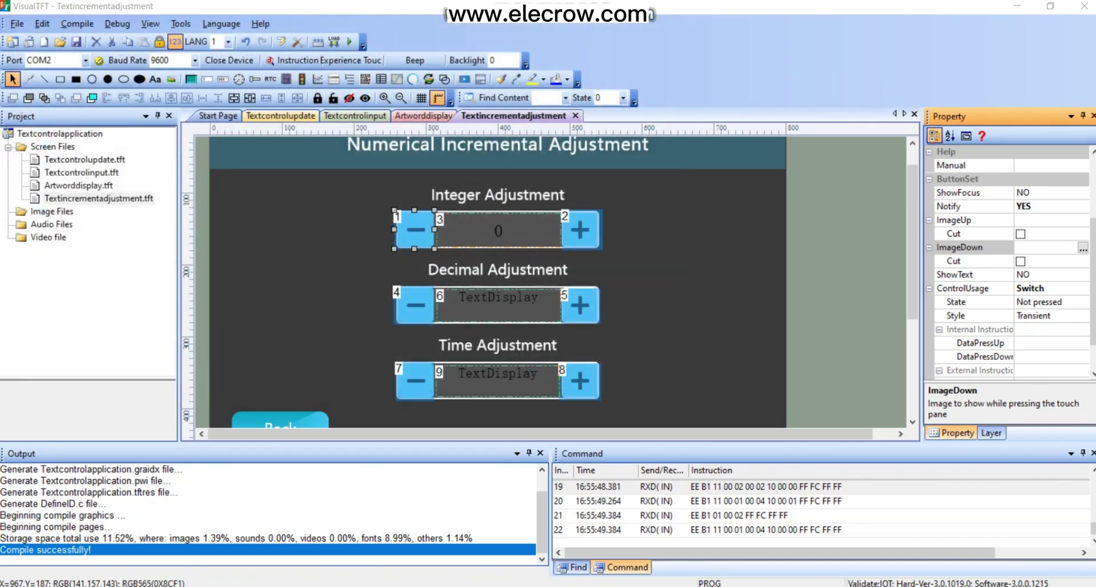
pyautogui.click(1020, 261)
pyautogui.click(1020, 261)
# Open the Integer Adjustment minus button's internal DataPressDown instruction list and launch the Instruction Helper from it.
pyautogui.scroll(-2, 1004, 257)
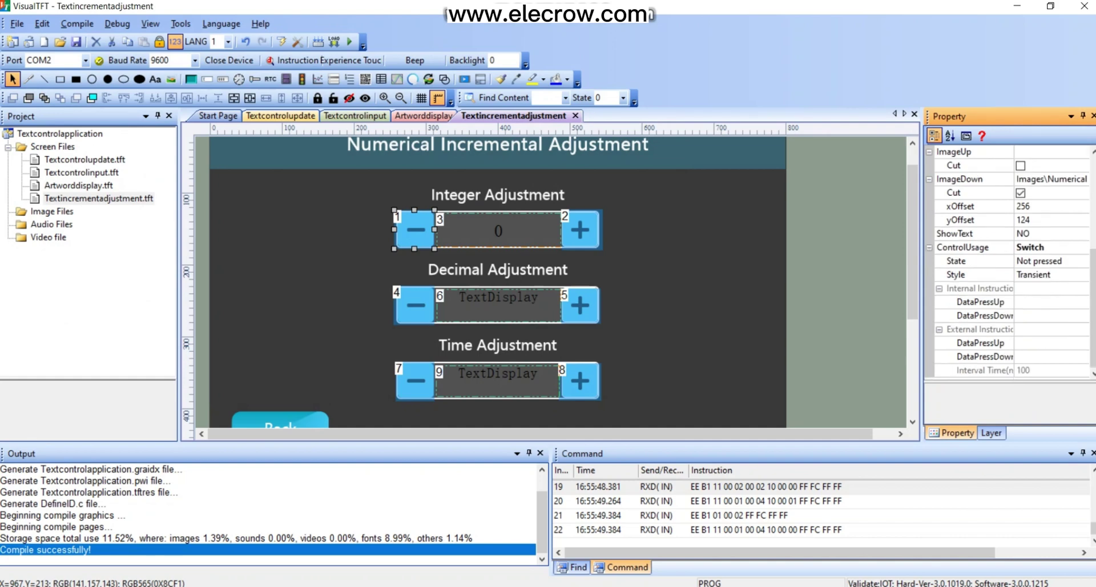
pyautogui.click(1050, 315)
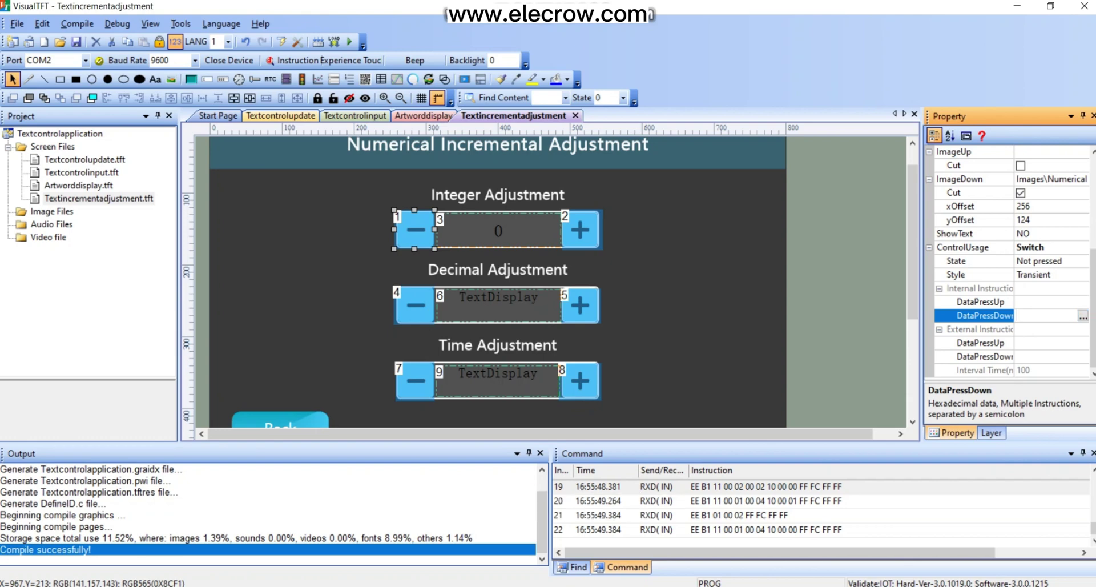
pyautogui.click(979, 288)
pyautogui.click(1049, 316)
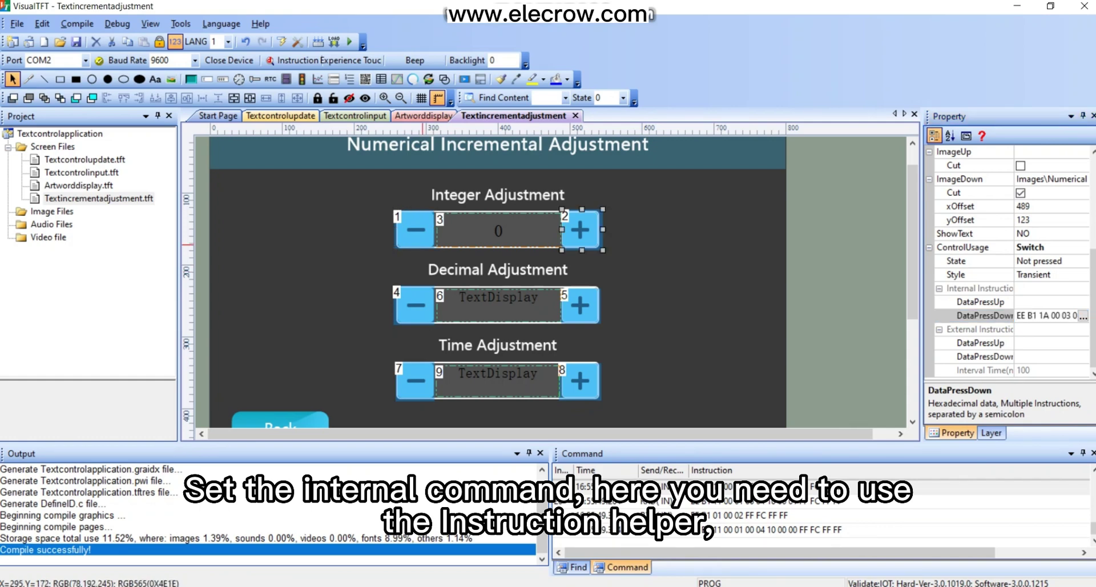
pyautogui.click(415, 230)
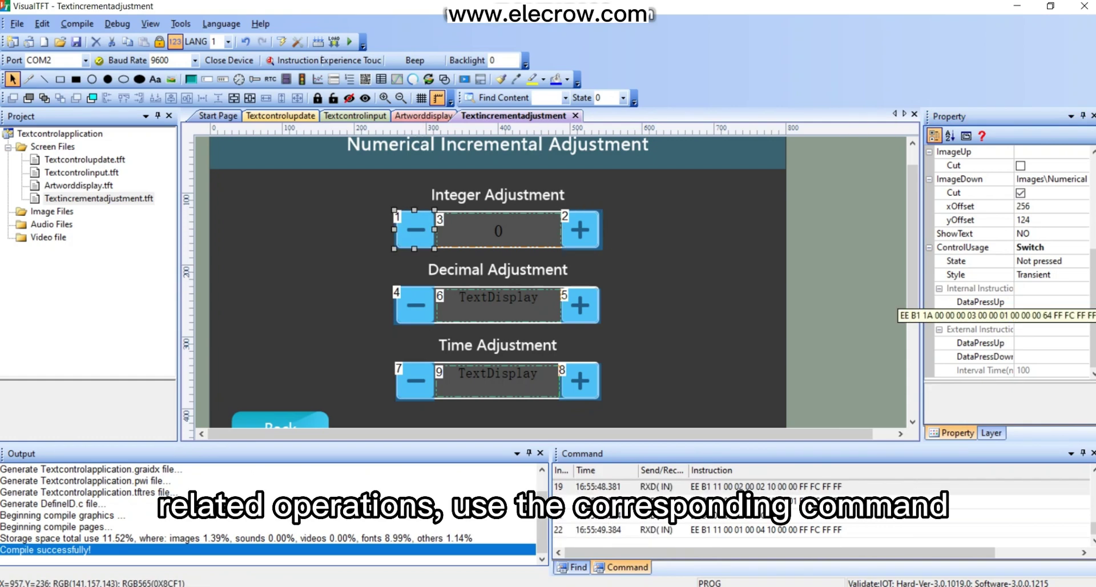
pyautogui.click(1028, 316)
pyautogui.click(1082, 316)
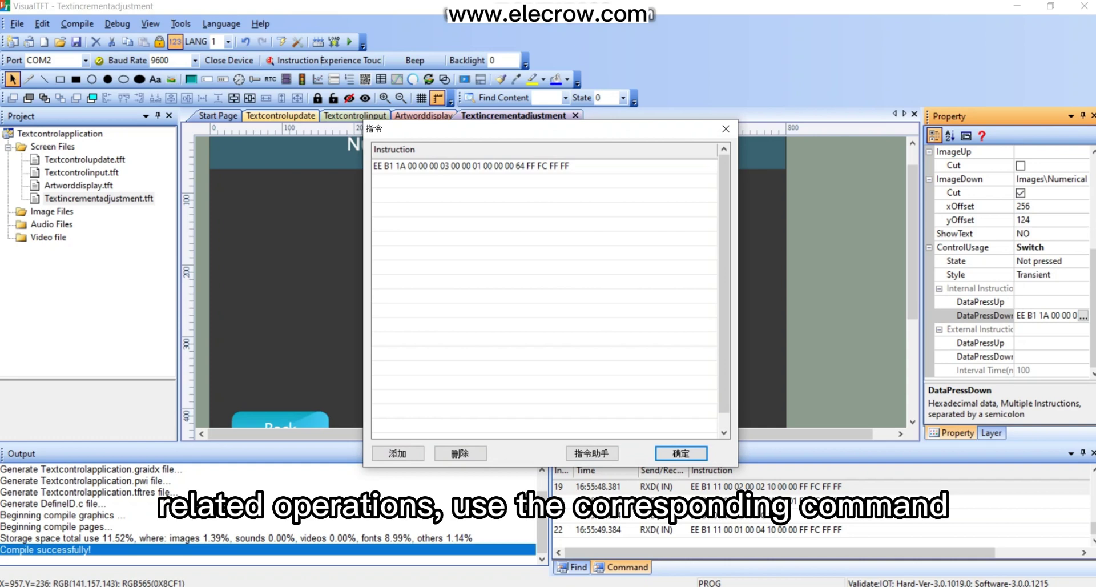
pyautogui.click(591, 453)
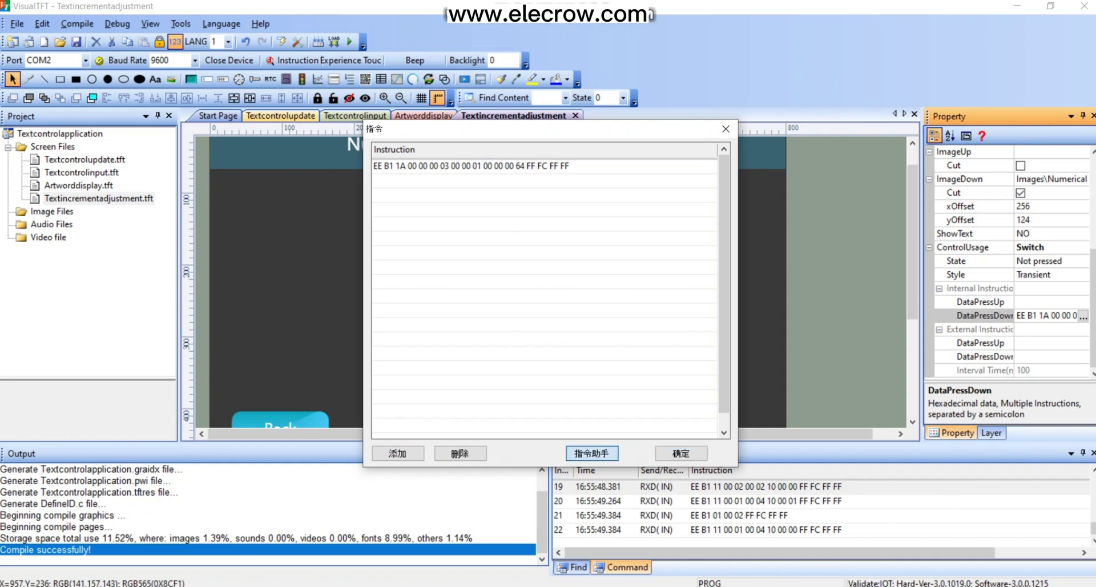
pyautogui.click(591, 453)
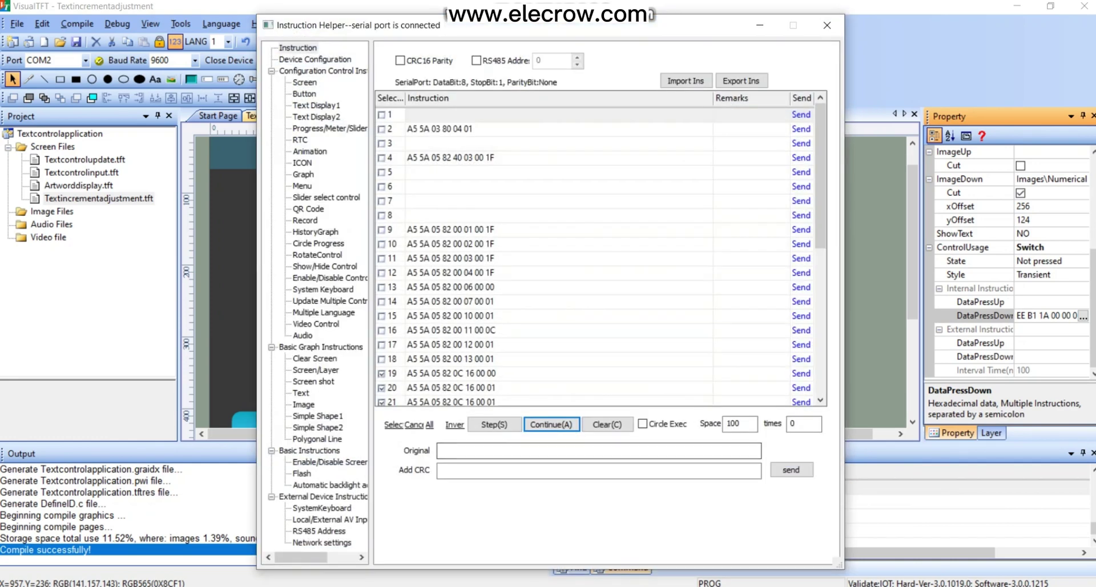
# Generate a Text Display2 Incremental Adjustment instruction for screen ID 3 and control ID 3 in Decrease mode, and copy it.
pyautogui.click(316, 117)
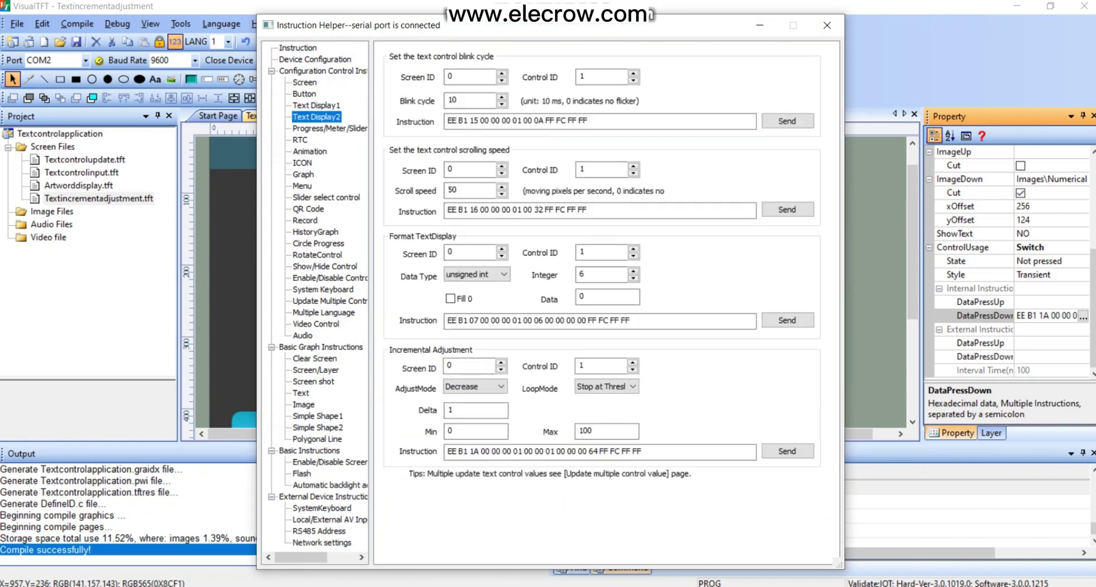
pyautogui.click(501, 362)
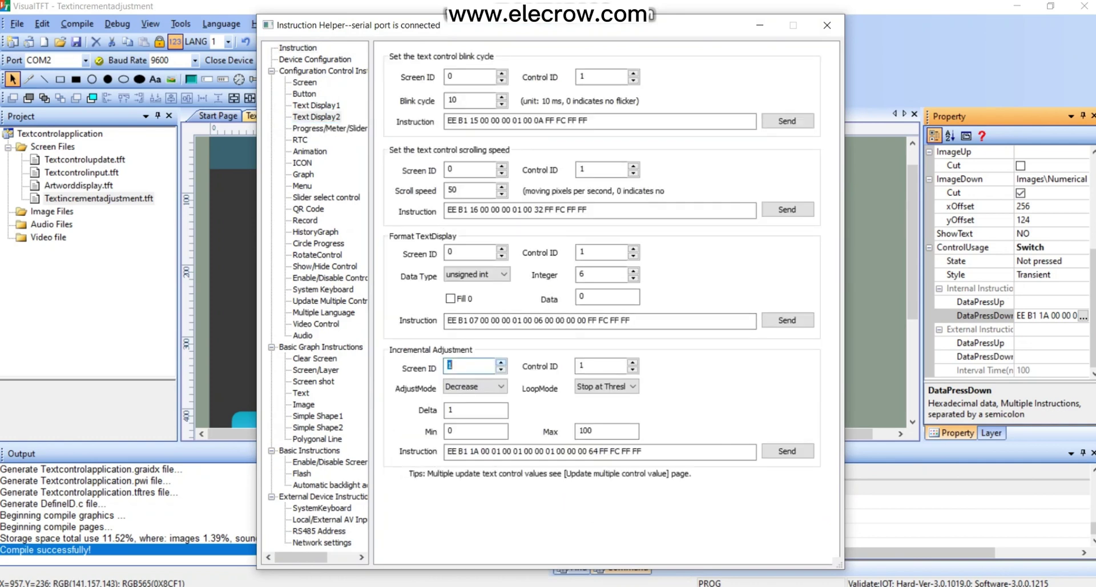
pyautogui.click(632, 362)
pyautogui.click(633, 362)
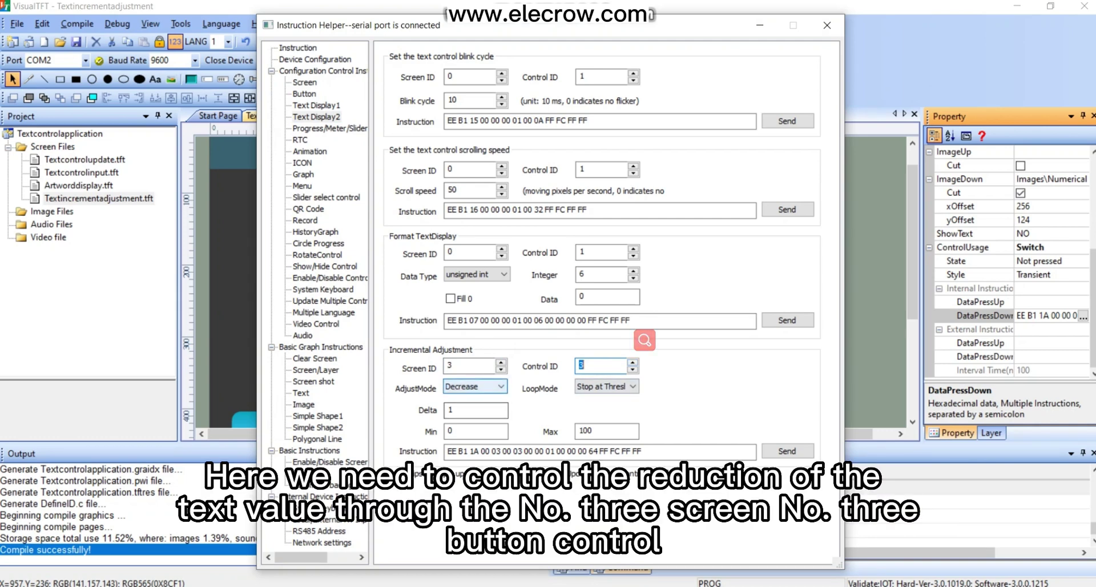
pyautogui.click(643, 450)
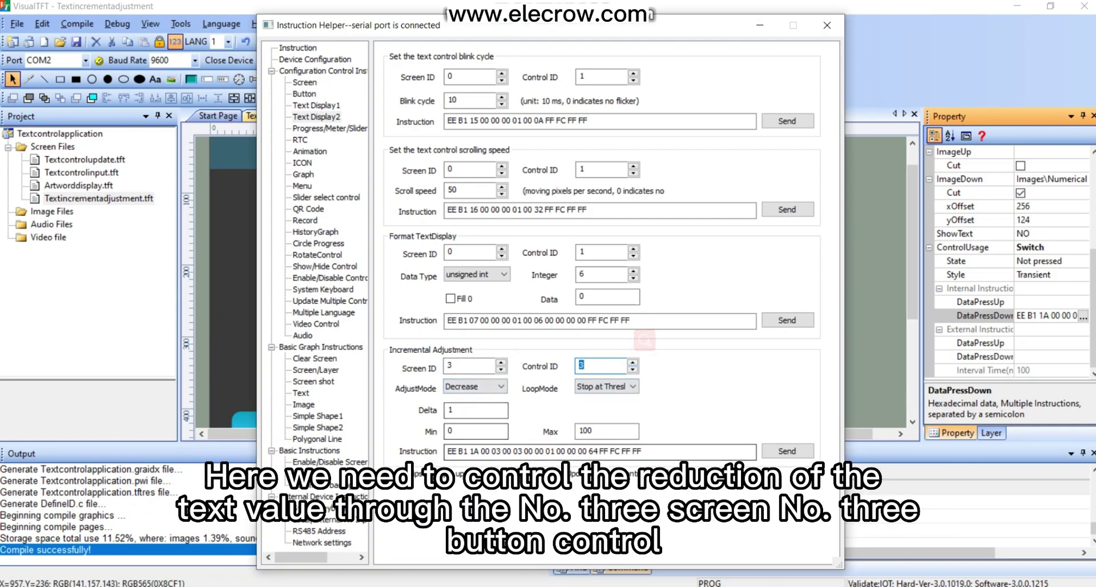
pyautogui.moveTo(644, 450); pyautogui.dragTo(448, 451)
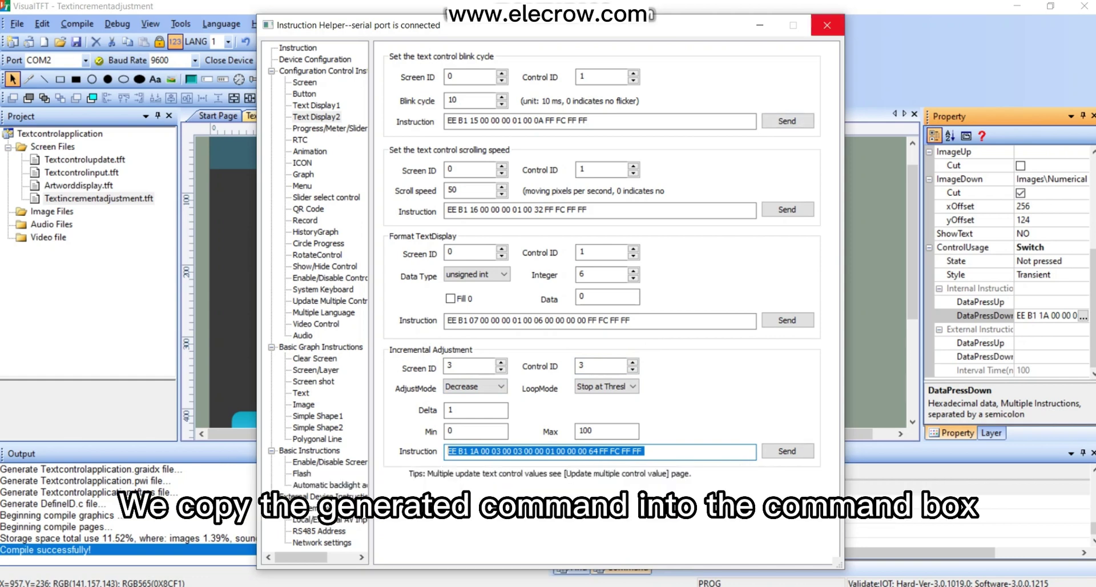
pyautogui.click(827, 25)
pyautogui.click(573, 166)
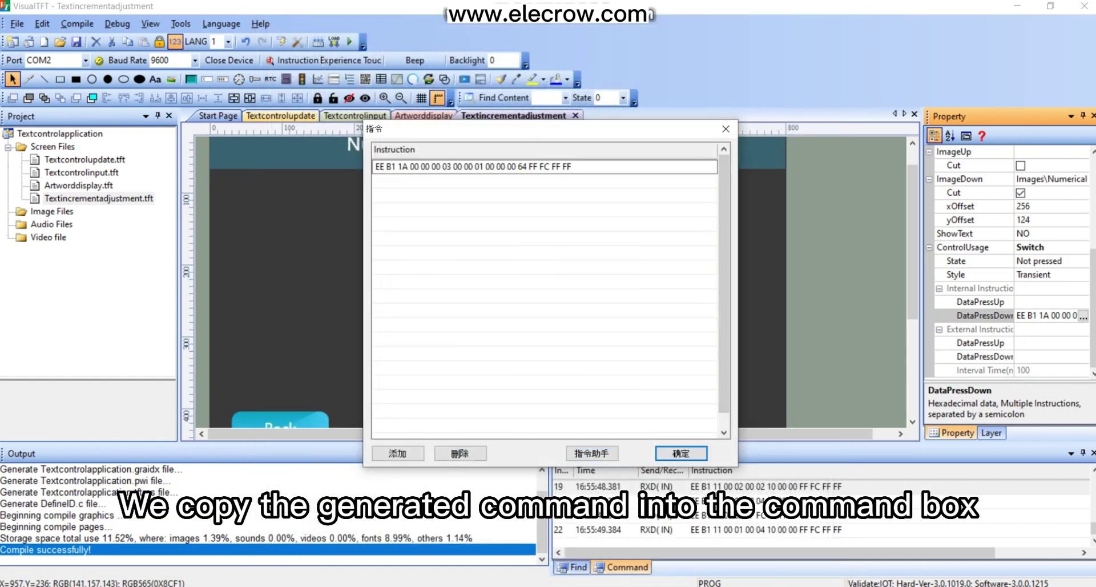
pyautogui.hotkey('ctrl', 'a')
pyautogui.hotkey('ctrl', 'v')
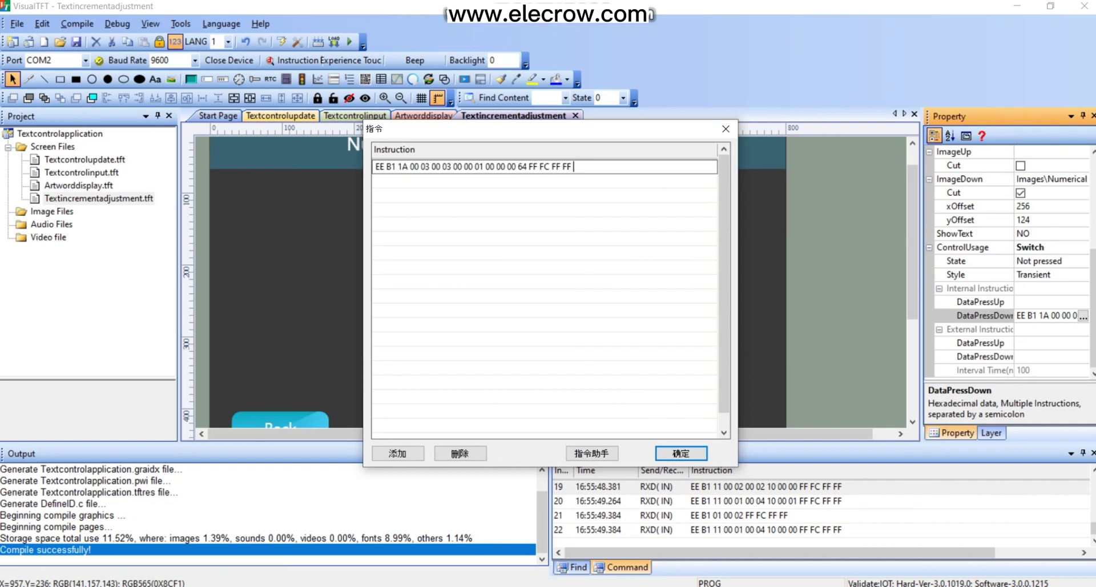
pyautogui.click(680, 453)
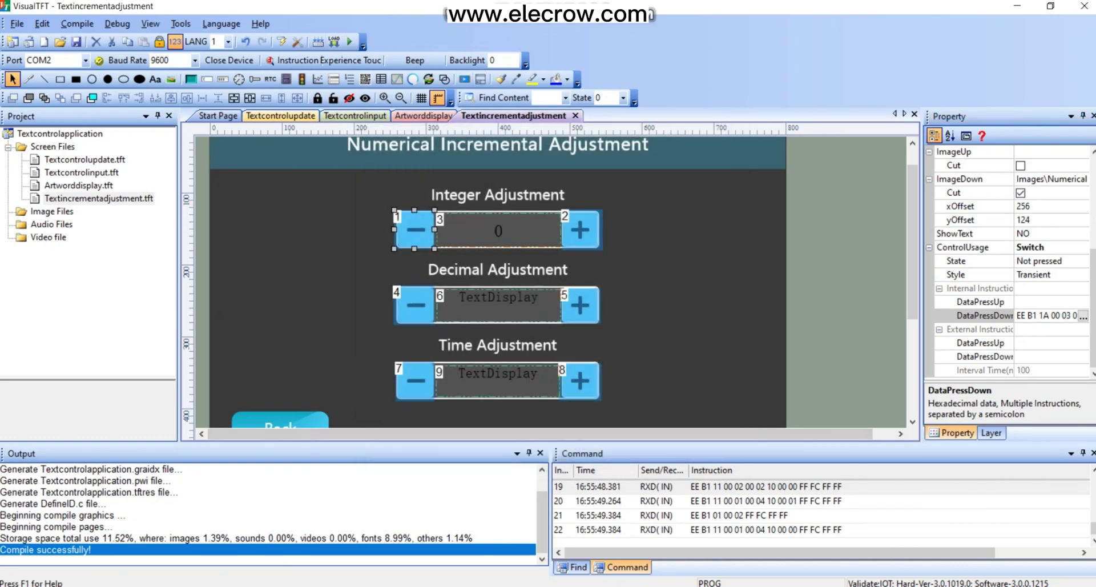
# Set the Integer Adjustment plus button's ImageDown to "Numerical increment adjustment pressed.jpg" with Cut enabled.
pyautogui.click(349, 41)
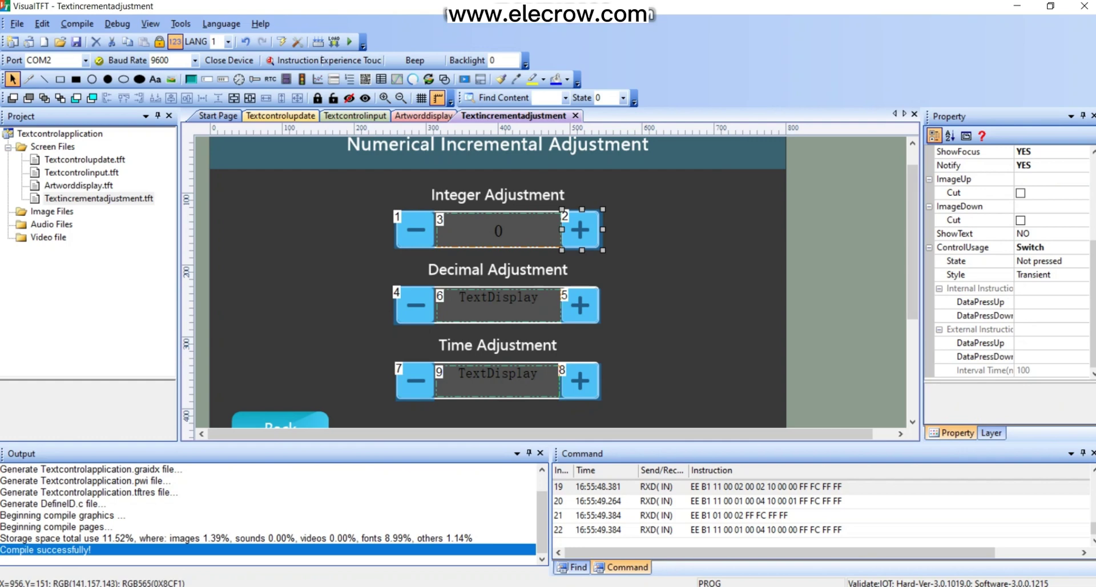
pyautogui.click(959, 206)
pyautogui.click(1082, 207)
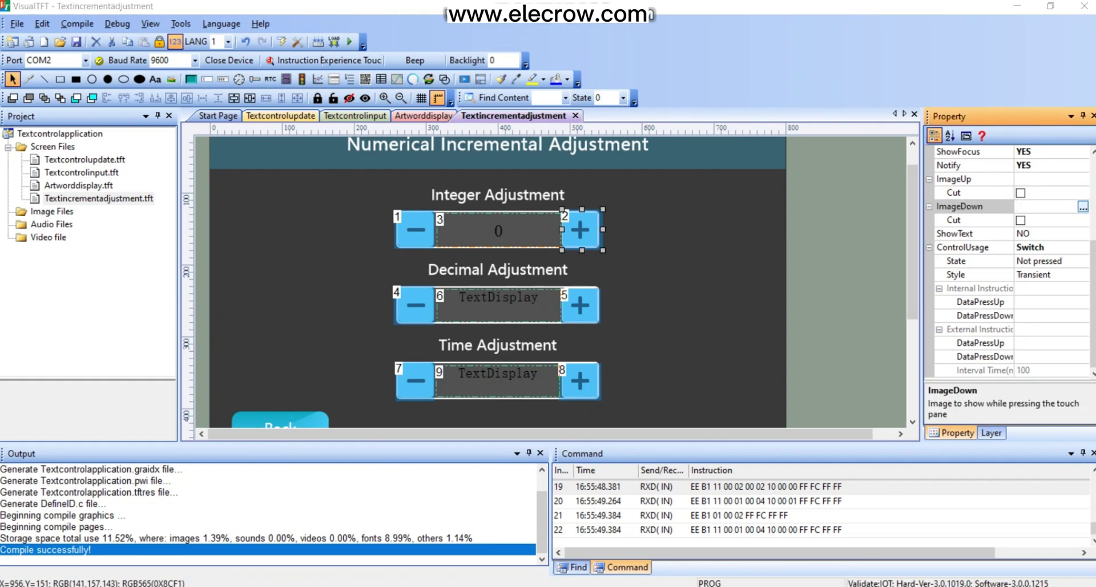
pyautogui.click(483, 152)
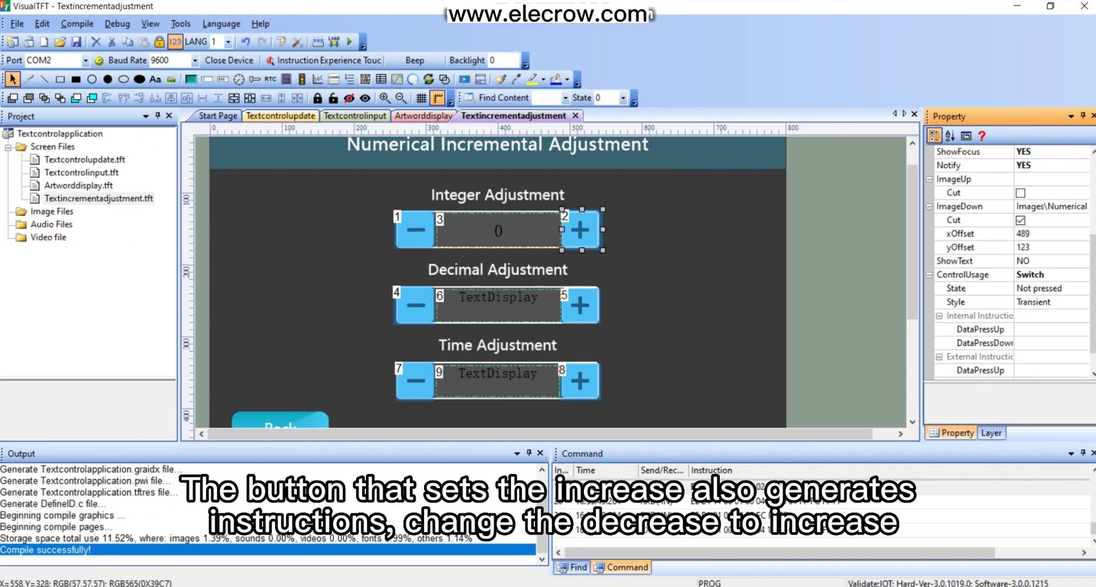
# Open the Integer Adjustment plus button's internal DataPressDown instruction list and launch the Instruction Helper from it.
pyautogui.scroll(-1, 1039, 285)
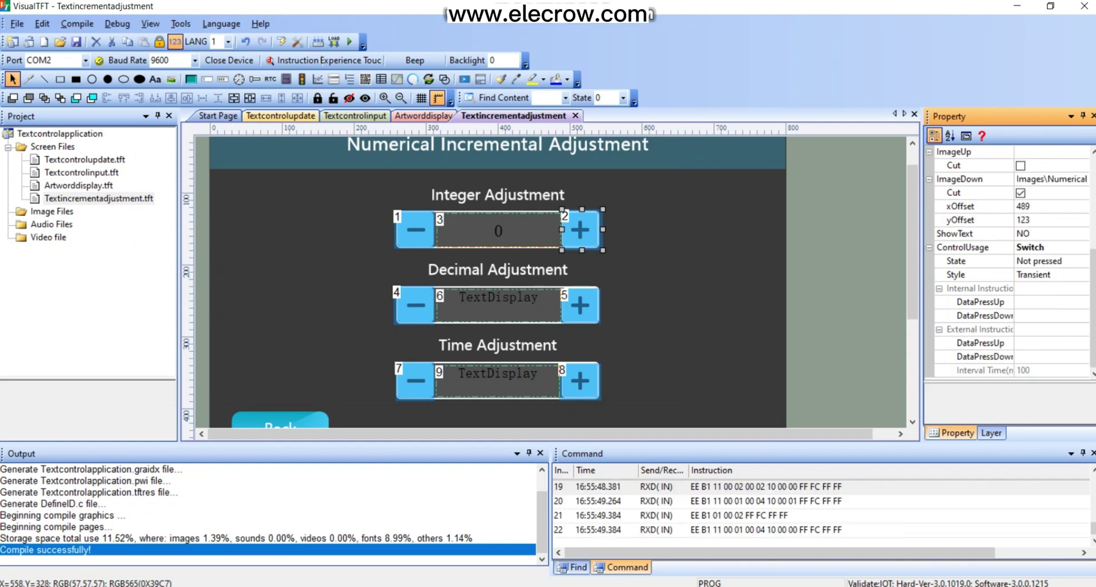
pyautogui.click(1044, 315)
pyautogui.click(1083, 315)
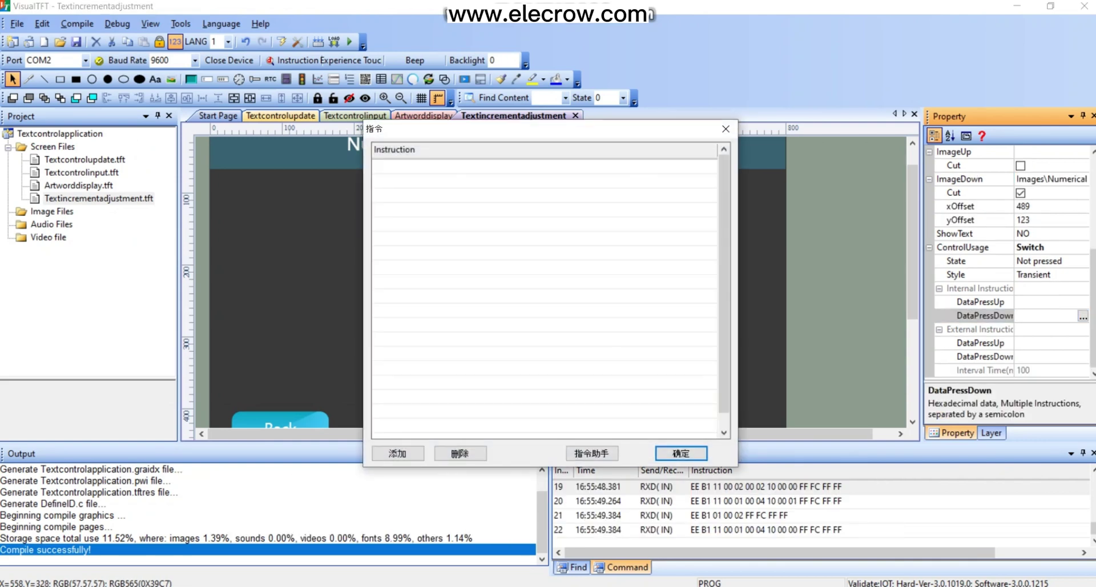
pyautogui.click(591, 453)
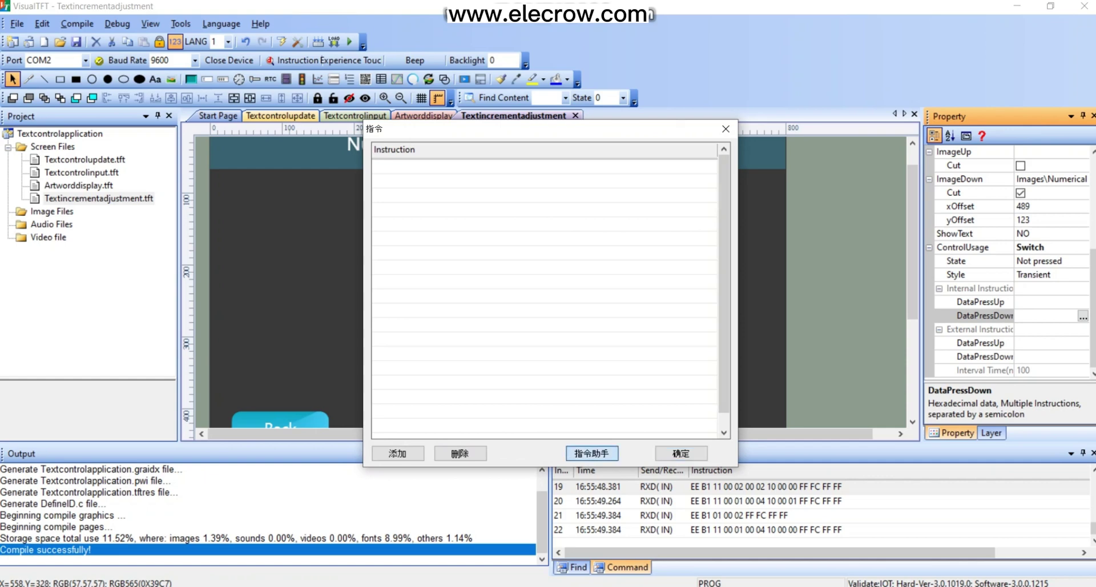